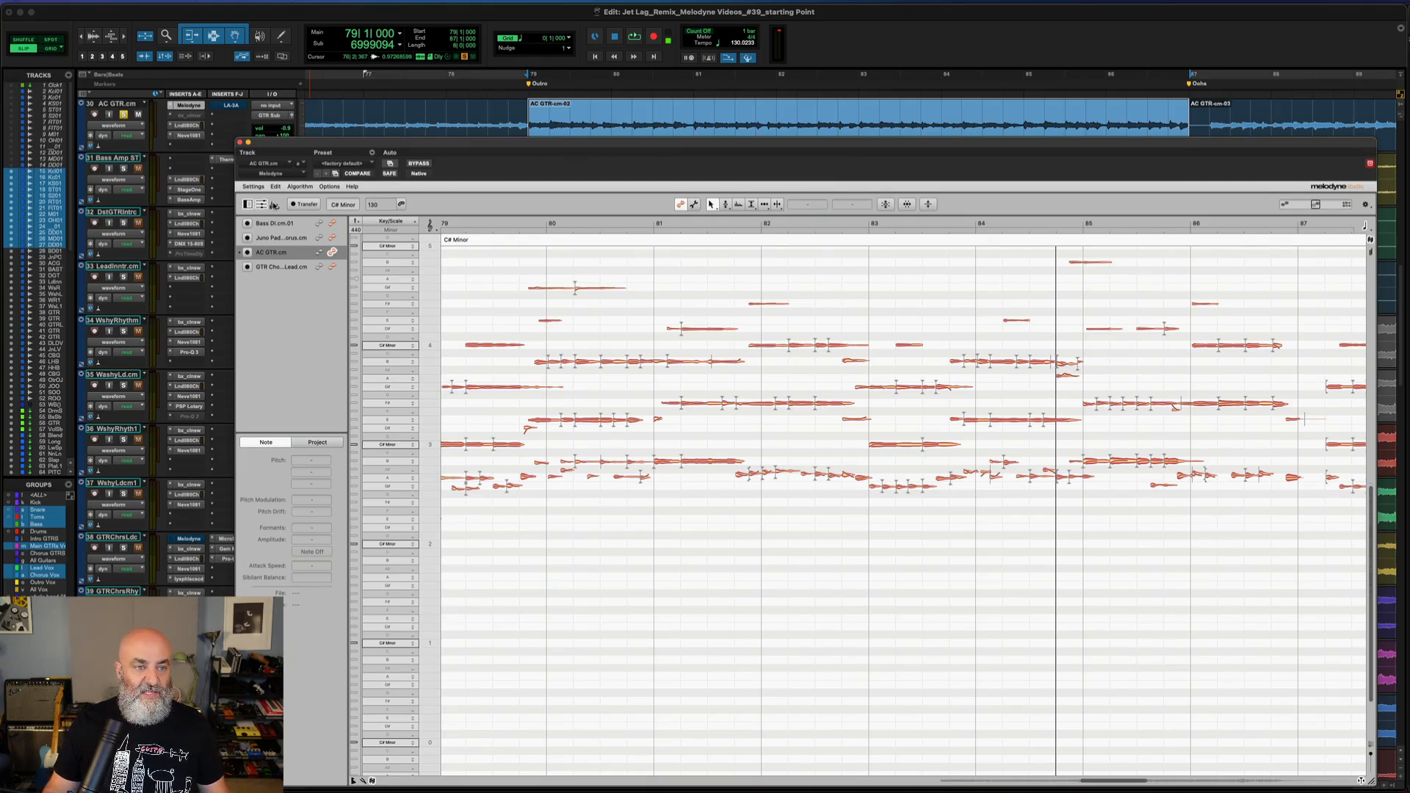
Open the Sound Editor for the AC GTR track and view its low and high harmonic spectra.
left_click(274, 207)
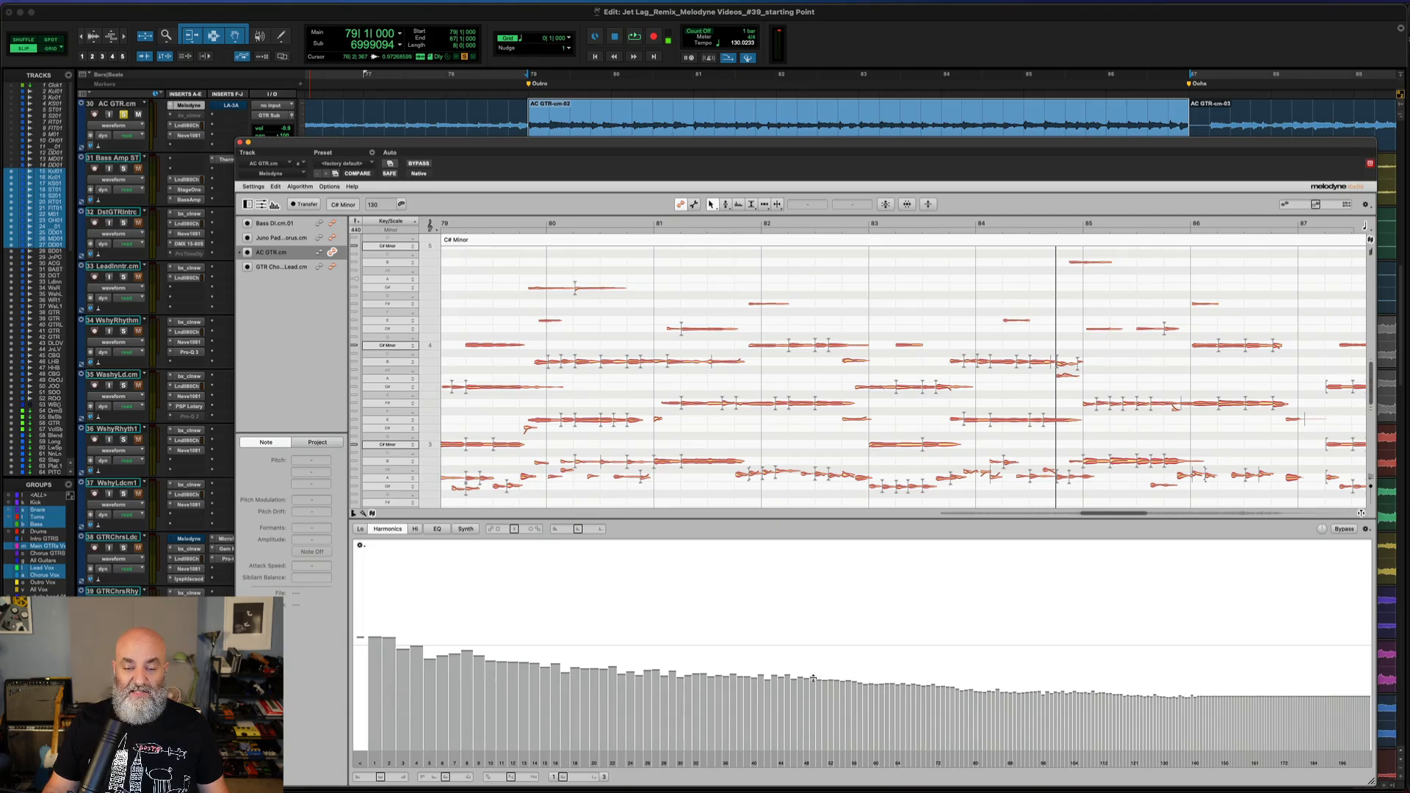
left_click(361, 531)
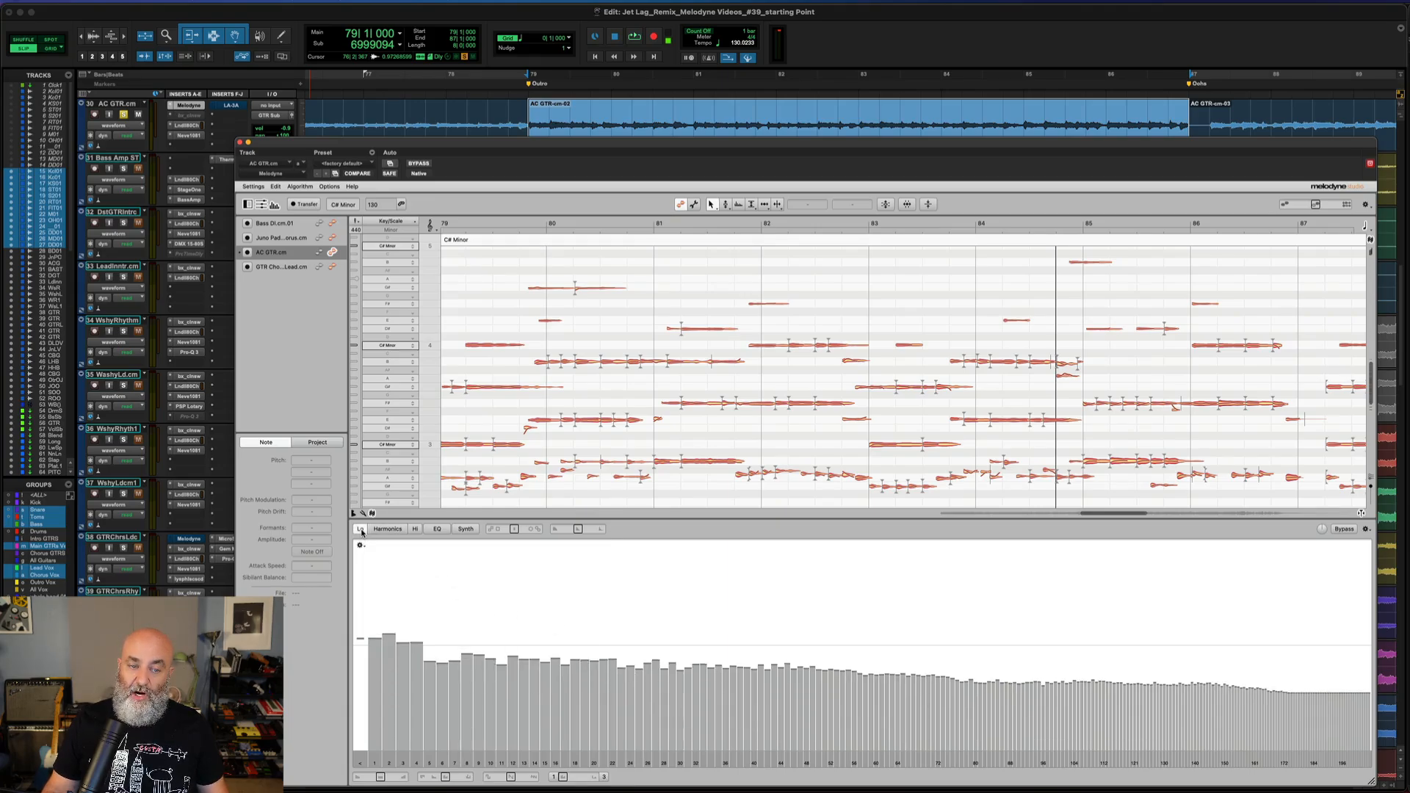
left_click(415, 529)
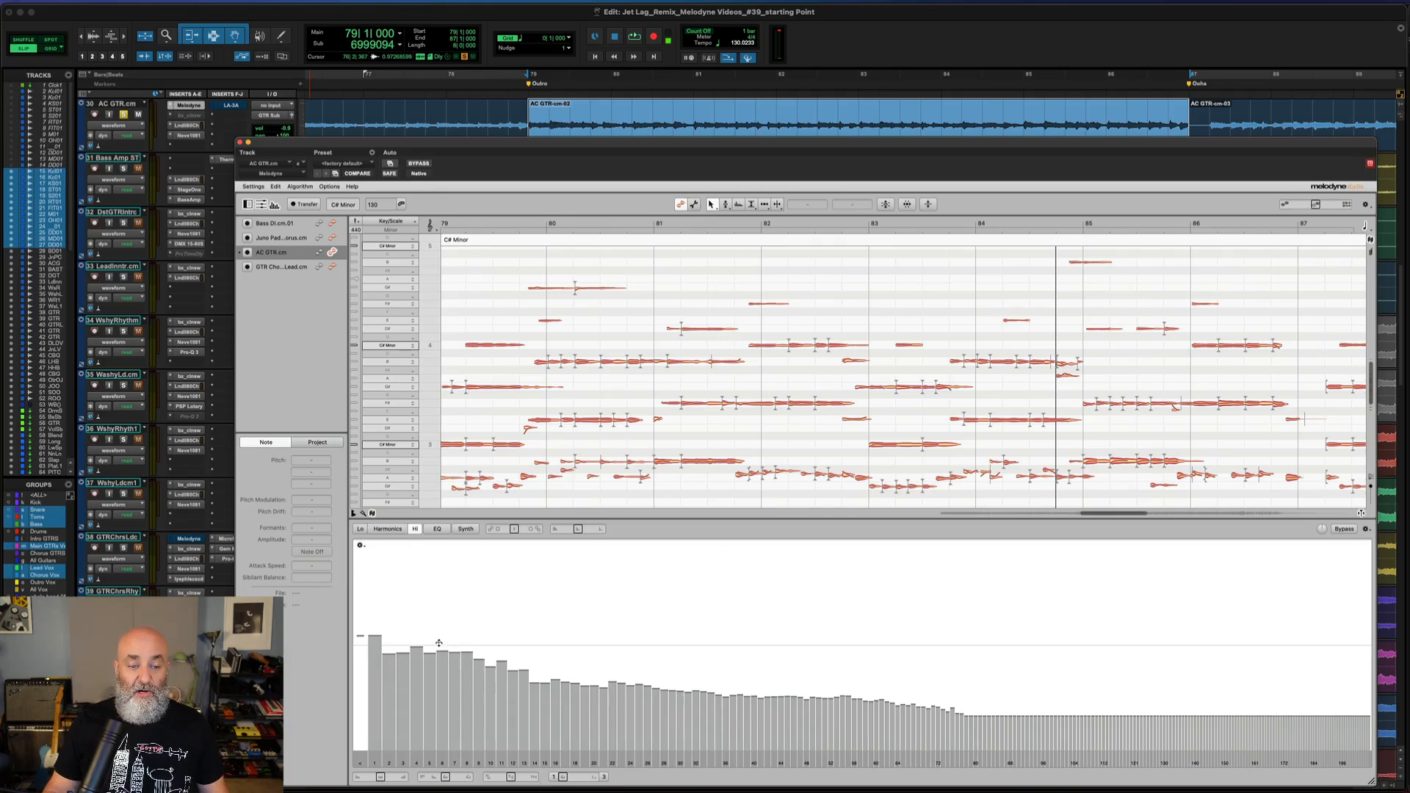
Try raising the Brilliance of the track's high harmonics and reset it to default.
mouse_move(416, 647)
left_mouse_down()
mouse_move(417, 628)
mouse_move(416, 646)
left_mouse_up()
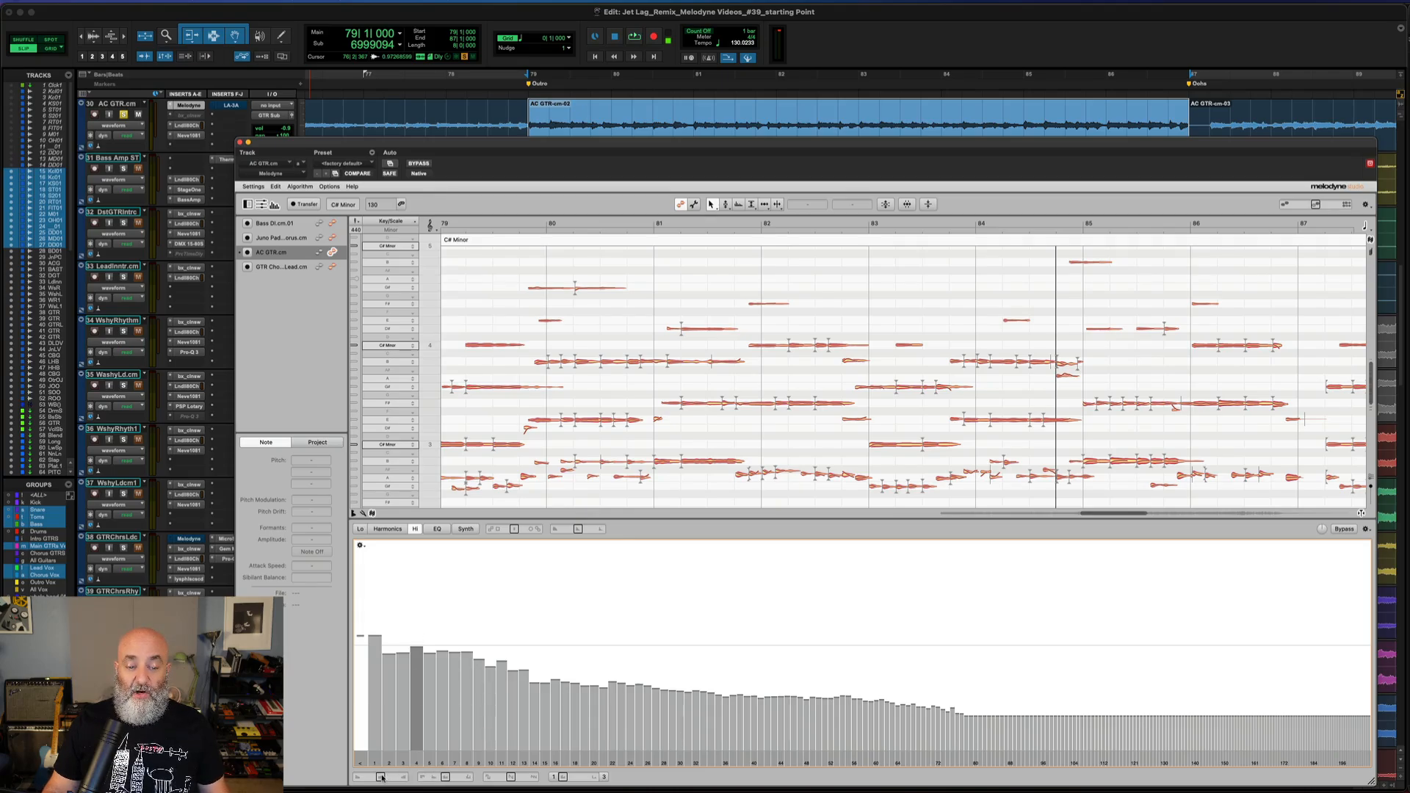
left_click_drag(381, 778, 388, 778)
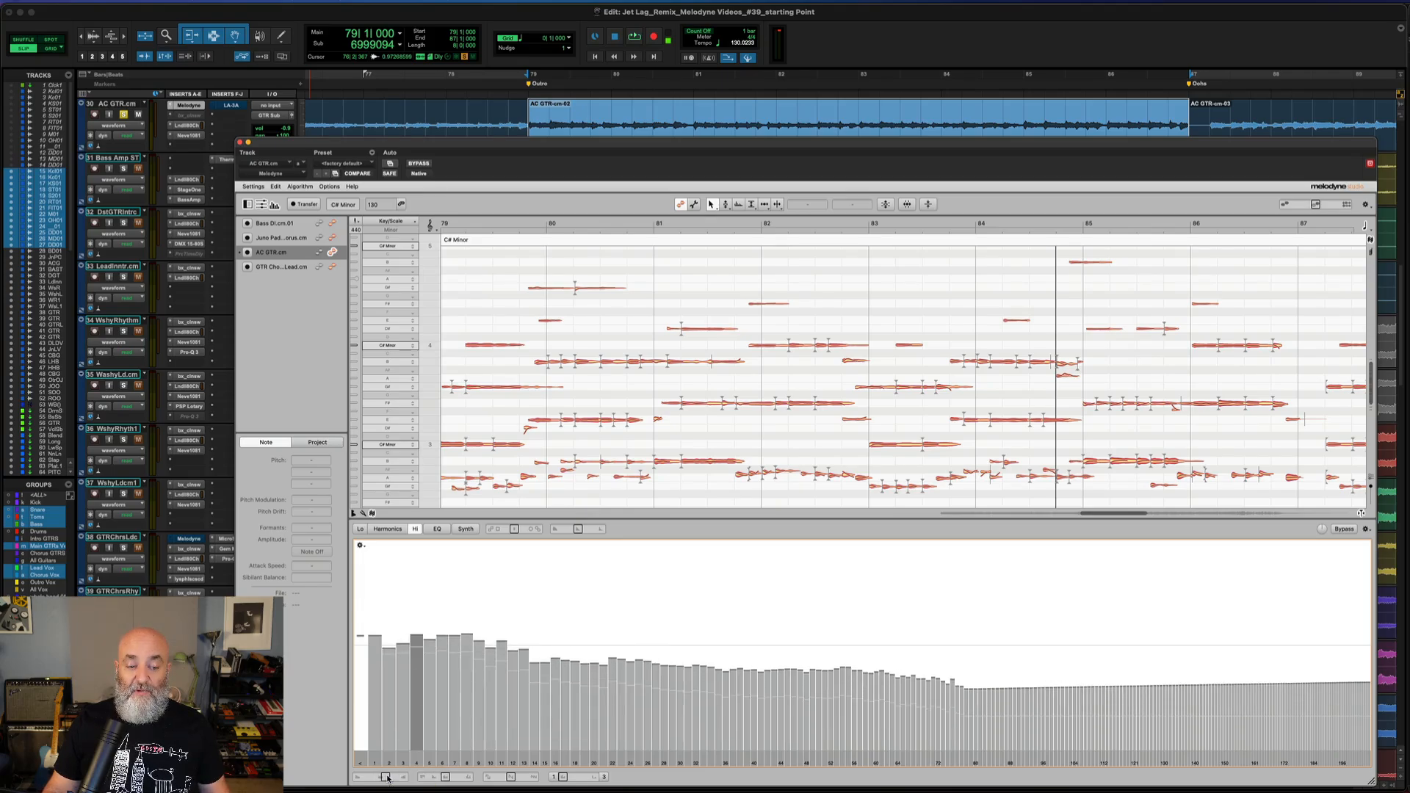
double_click(388, 778)
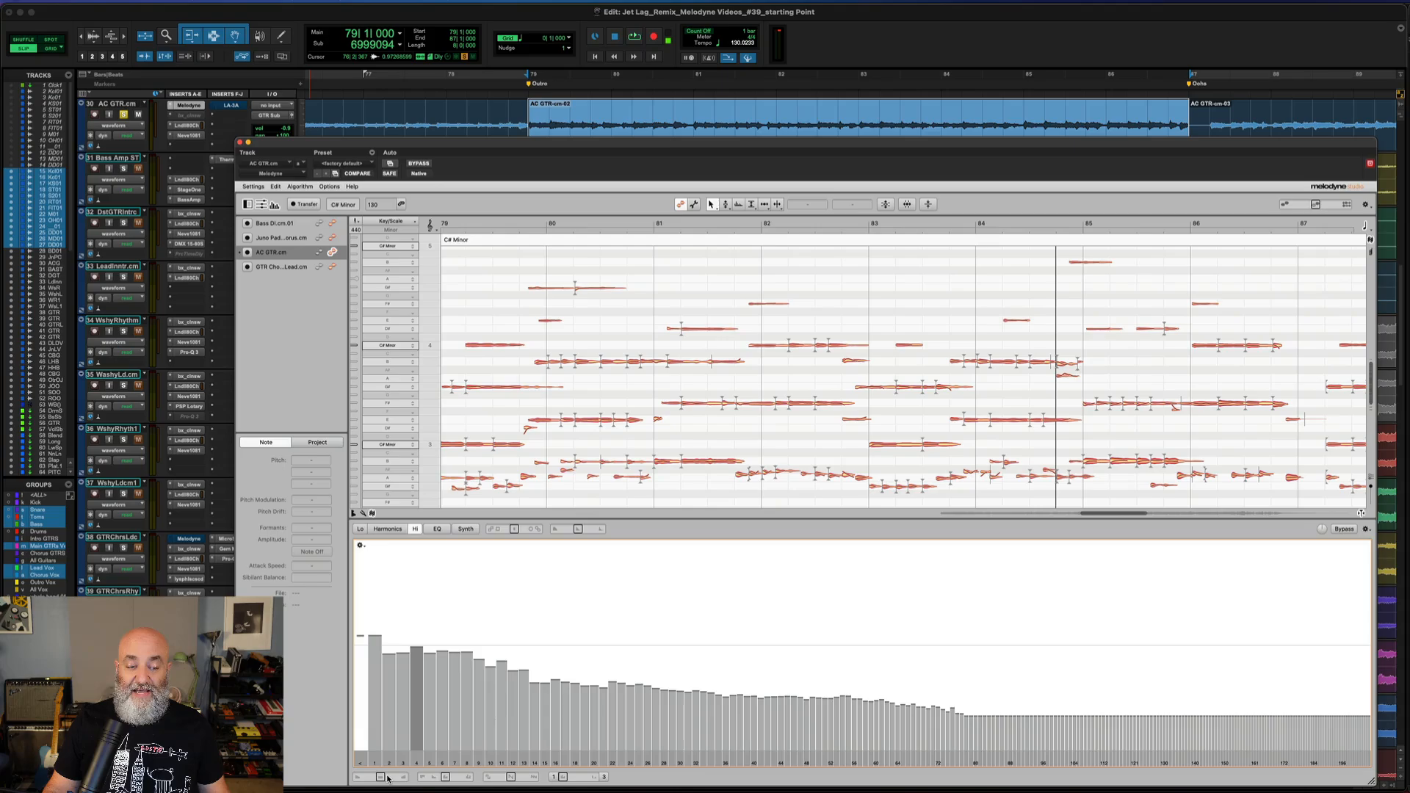
Try raising the Brilliance in the EQ view of the Sound Editor and reset it to default.
left_click(437, 529)
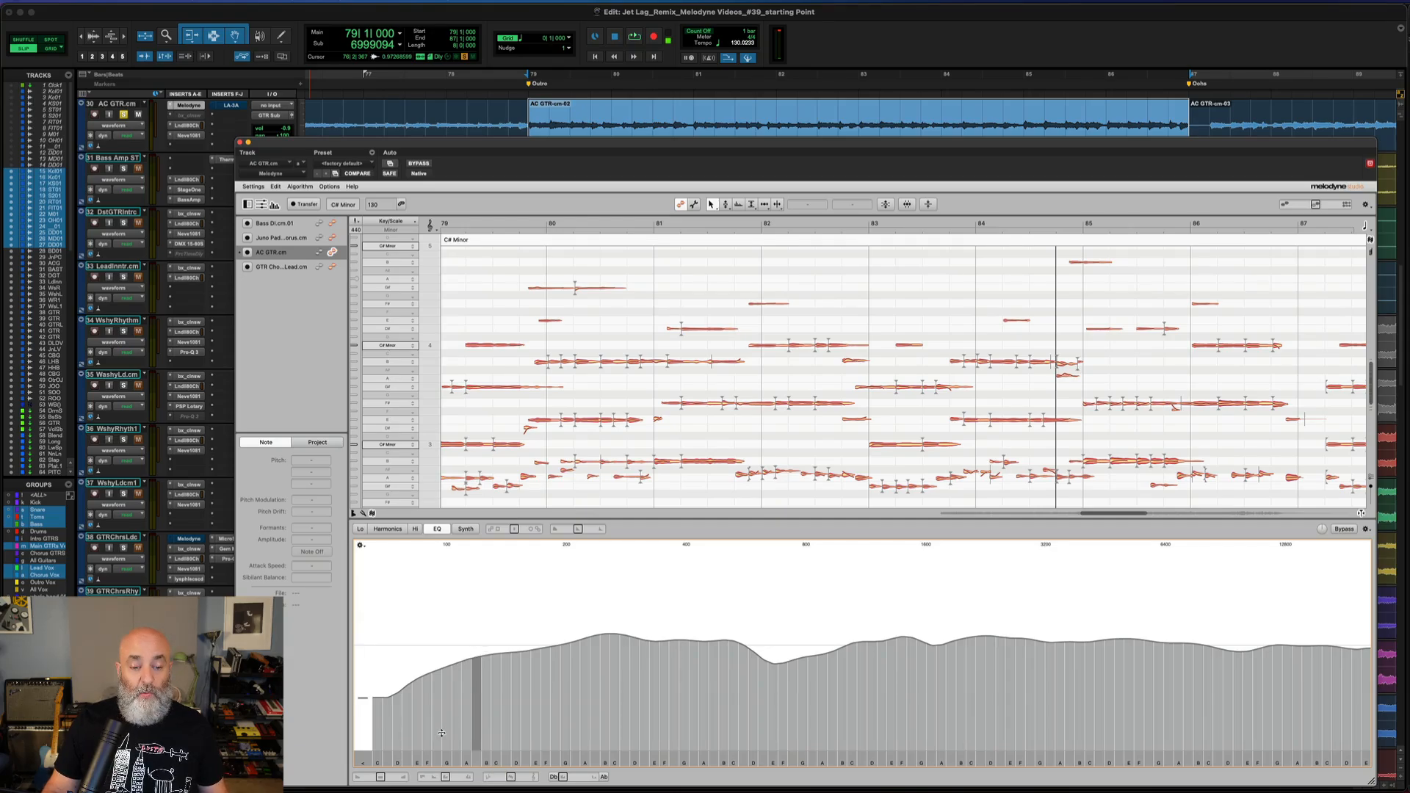
left_click(385, 777)
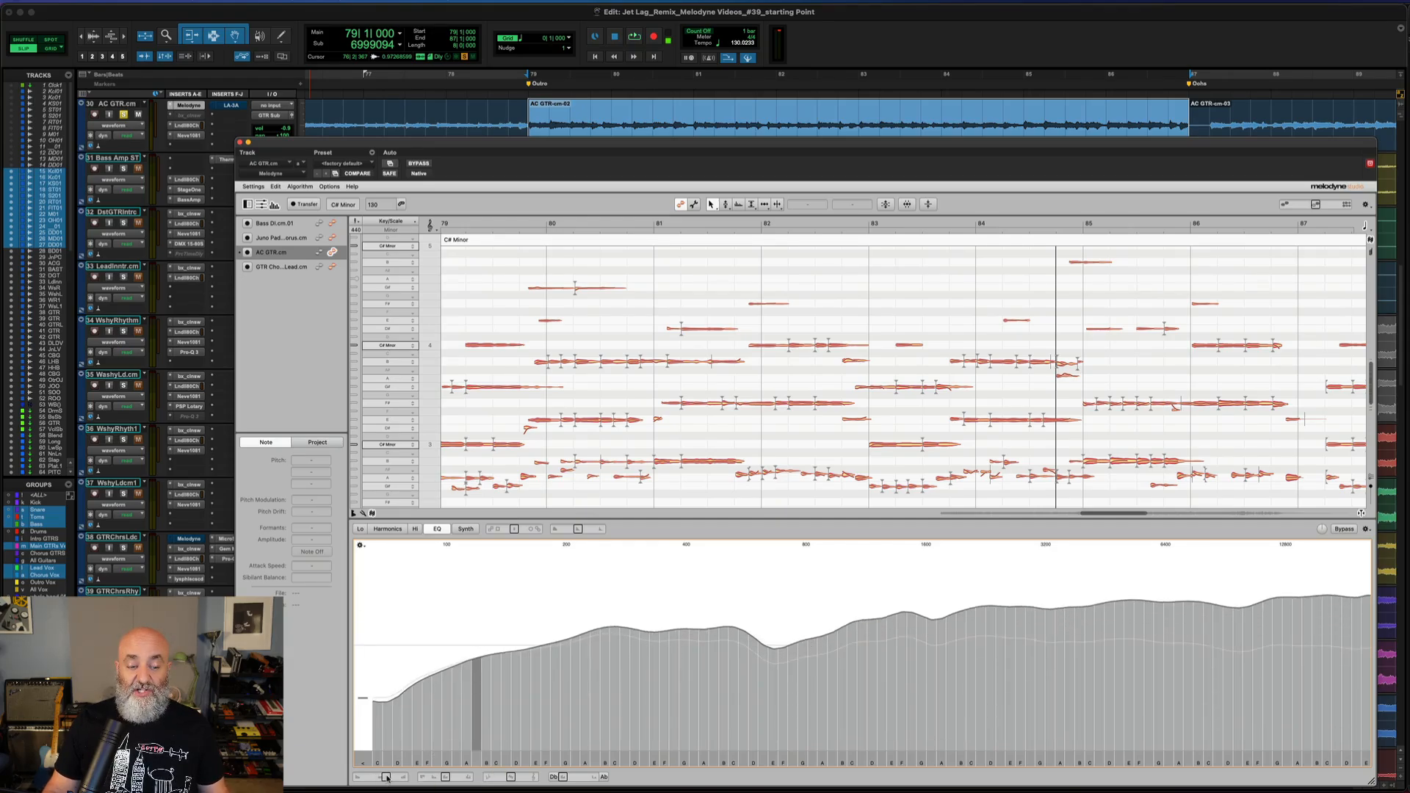
left_click(387, 777)
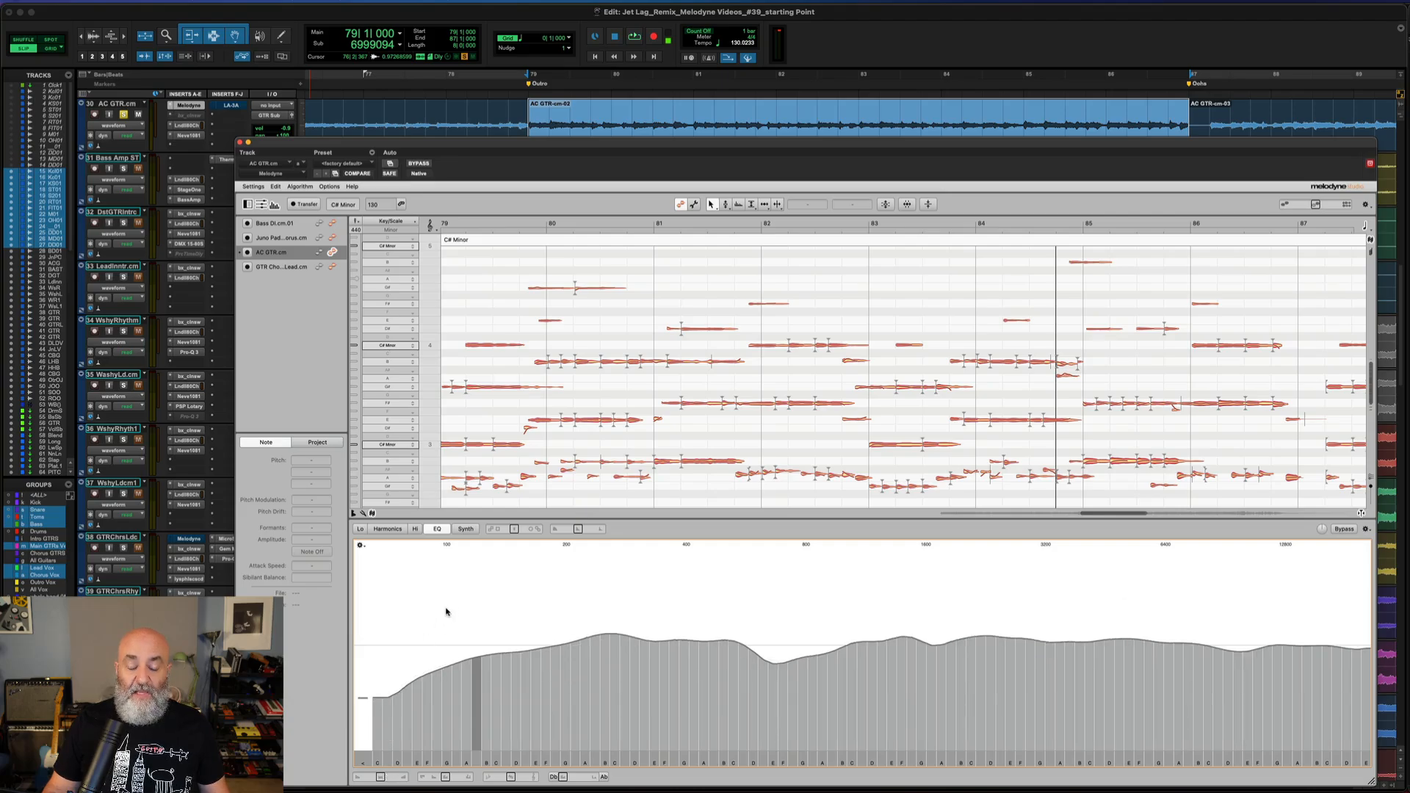
View the Synth spectrum, formant and amplitude envelopes and return to the Harmonics view.
left_click(465, 529)
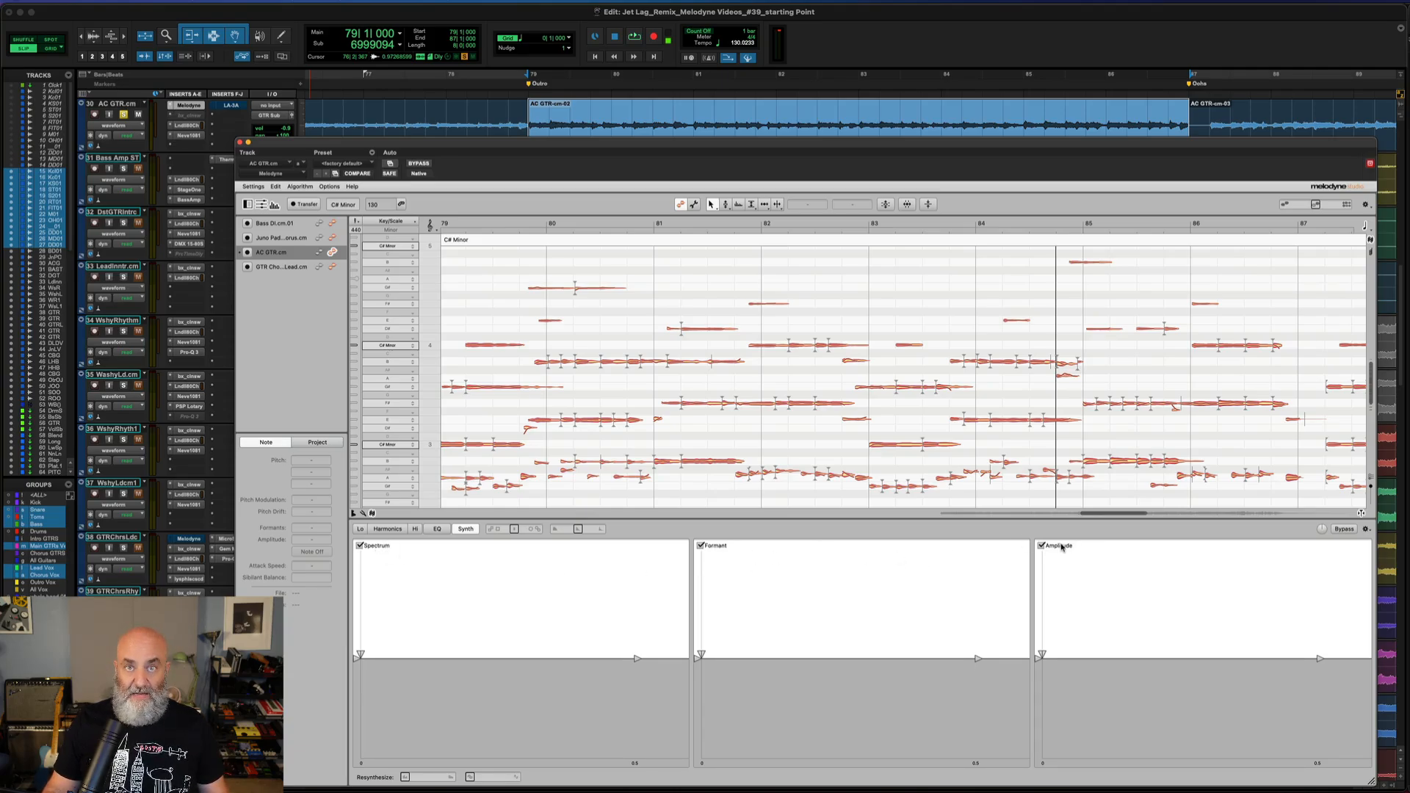
left_click(393, 530)
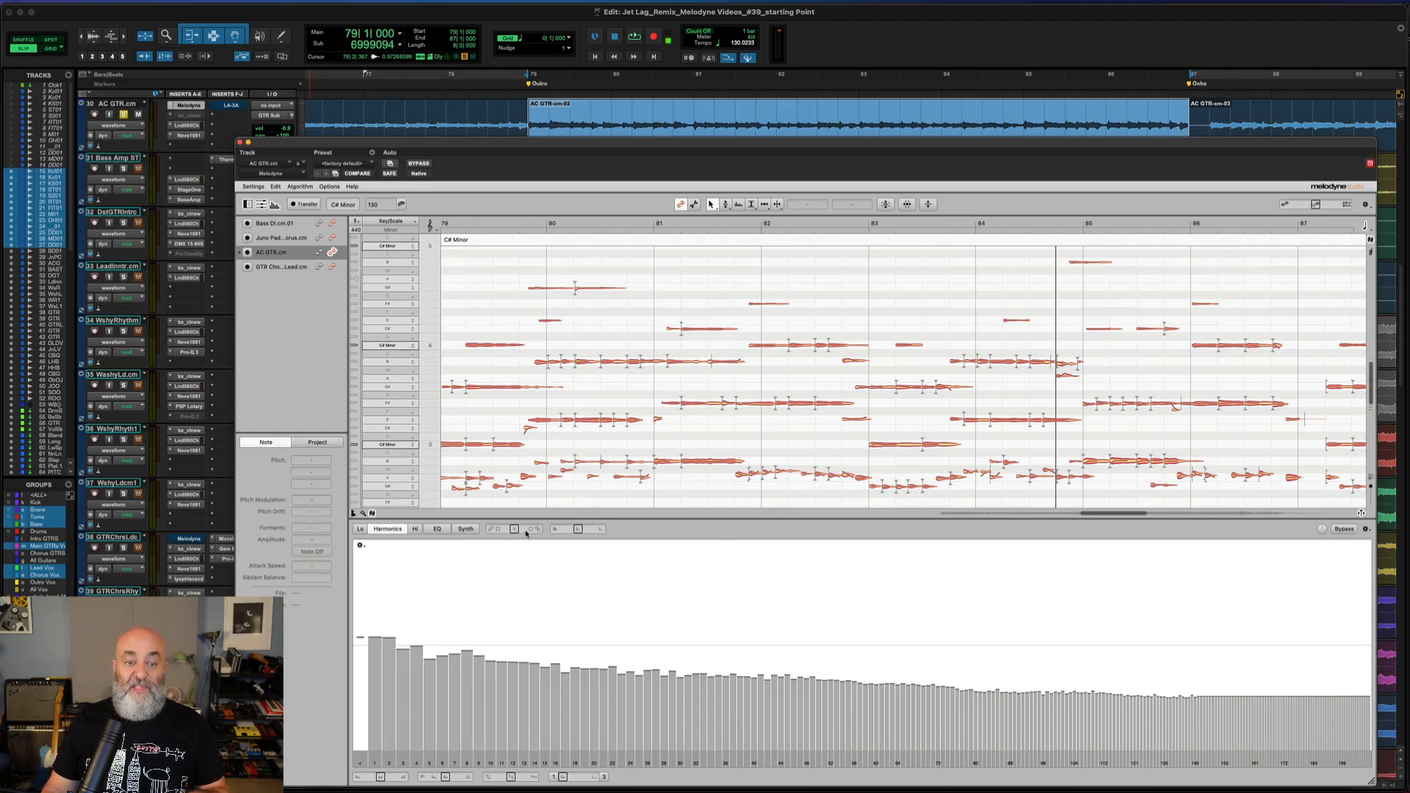
mouse_move(526, 534)
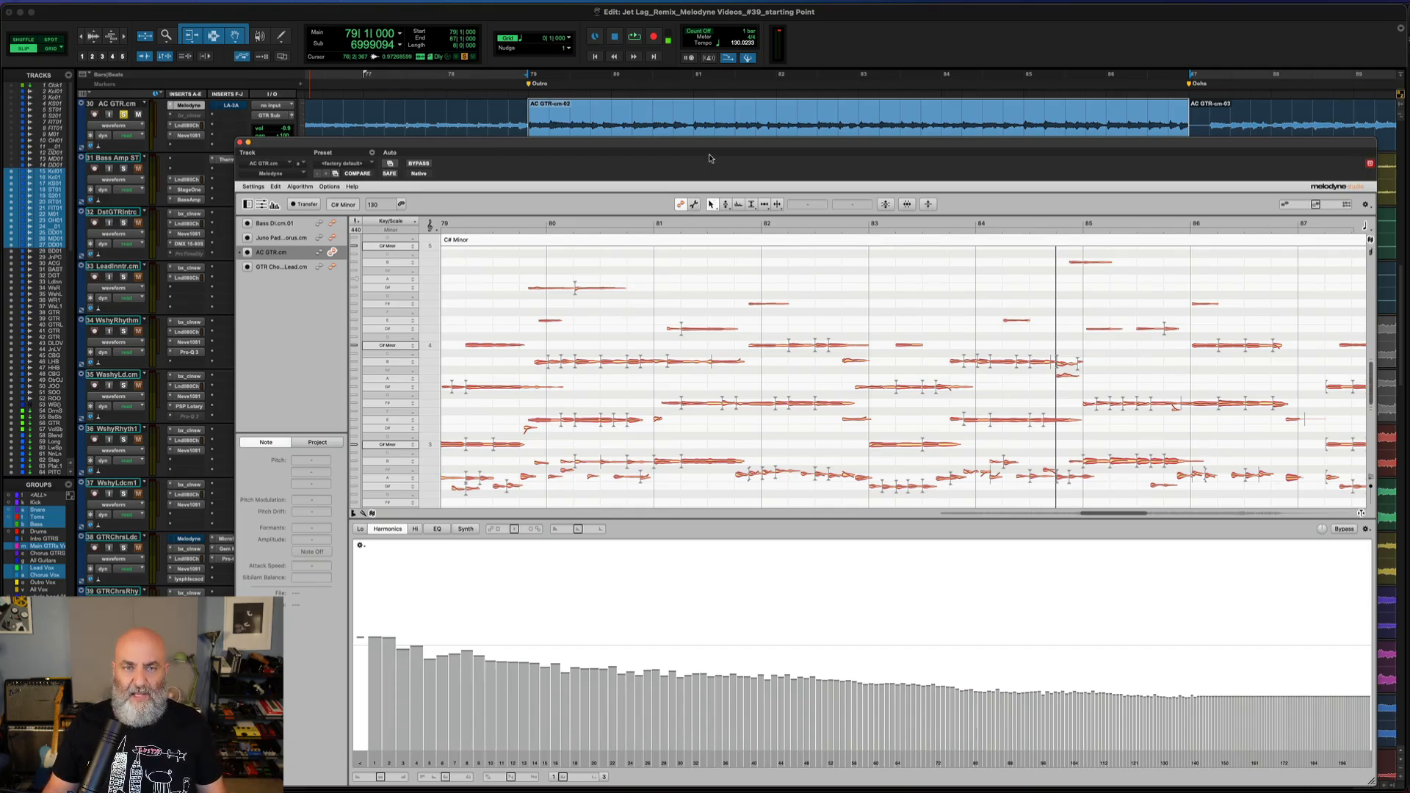
Compare playback of the outro from bar 79 with the AC GTR track unsoloed and soloed.
left_click(124, 114)
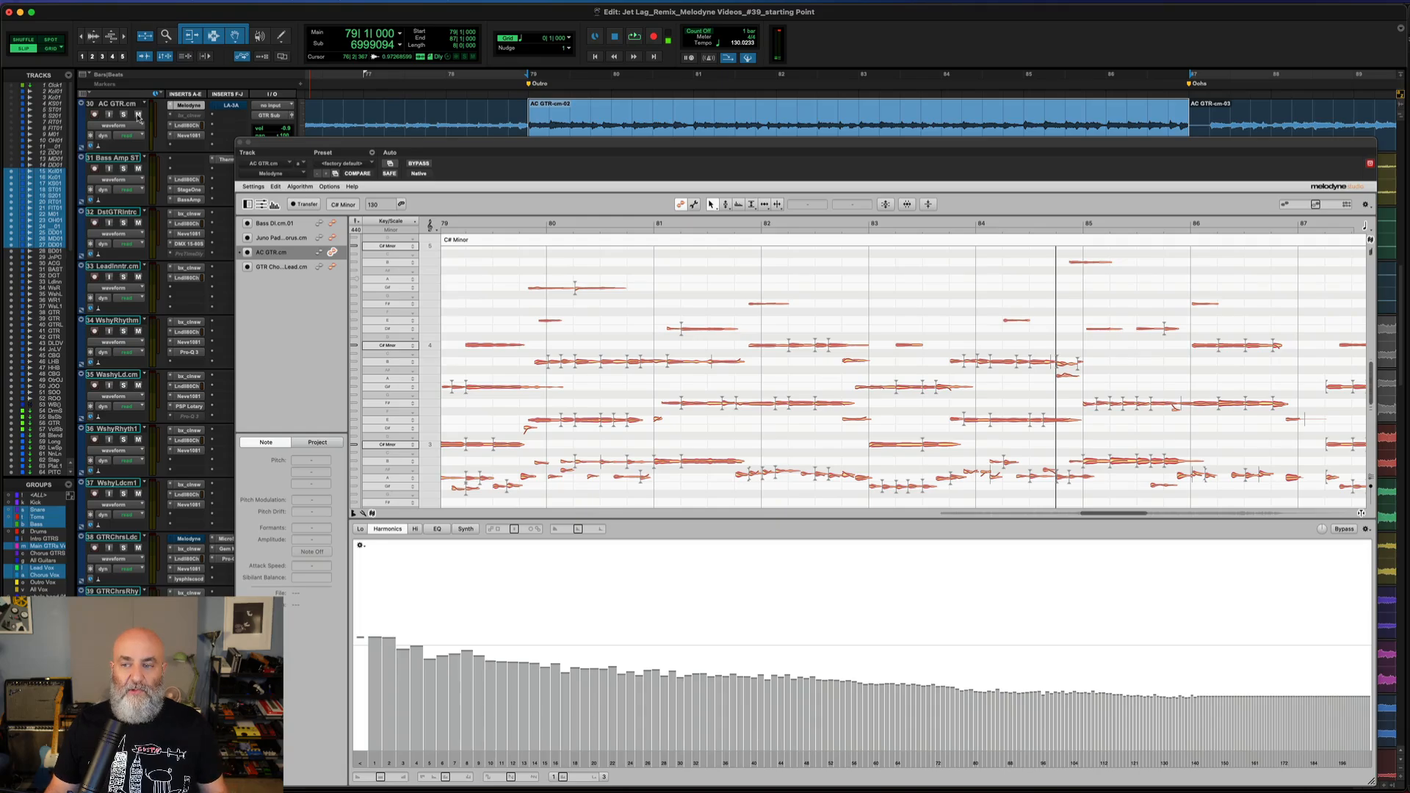
key("space")
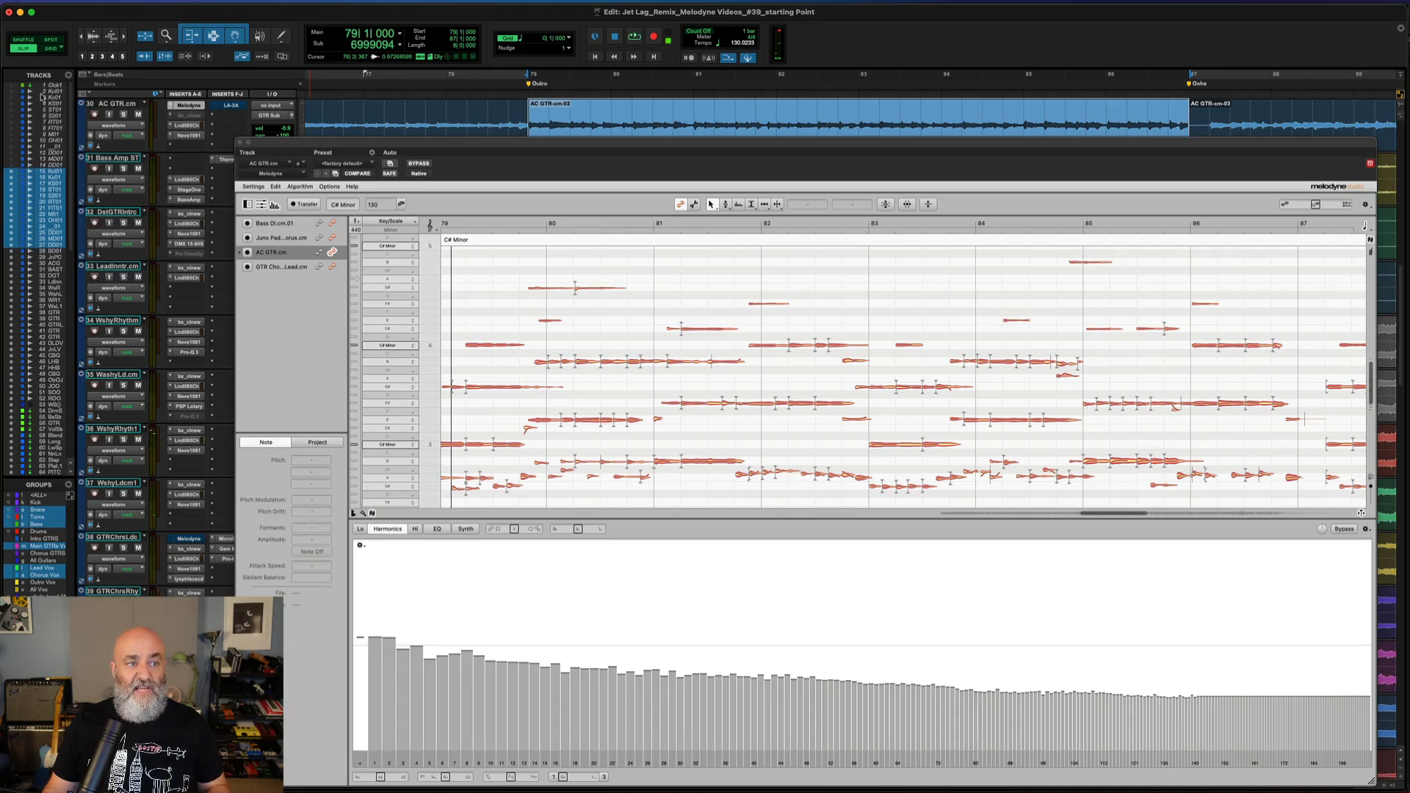
left_click(105, 103)
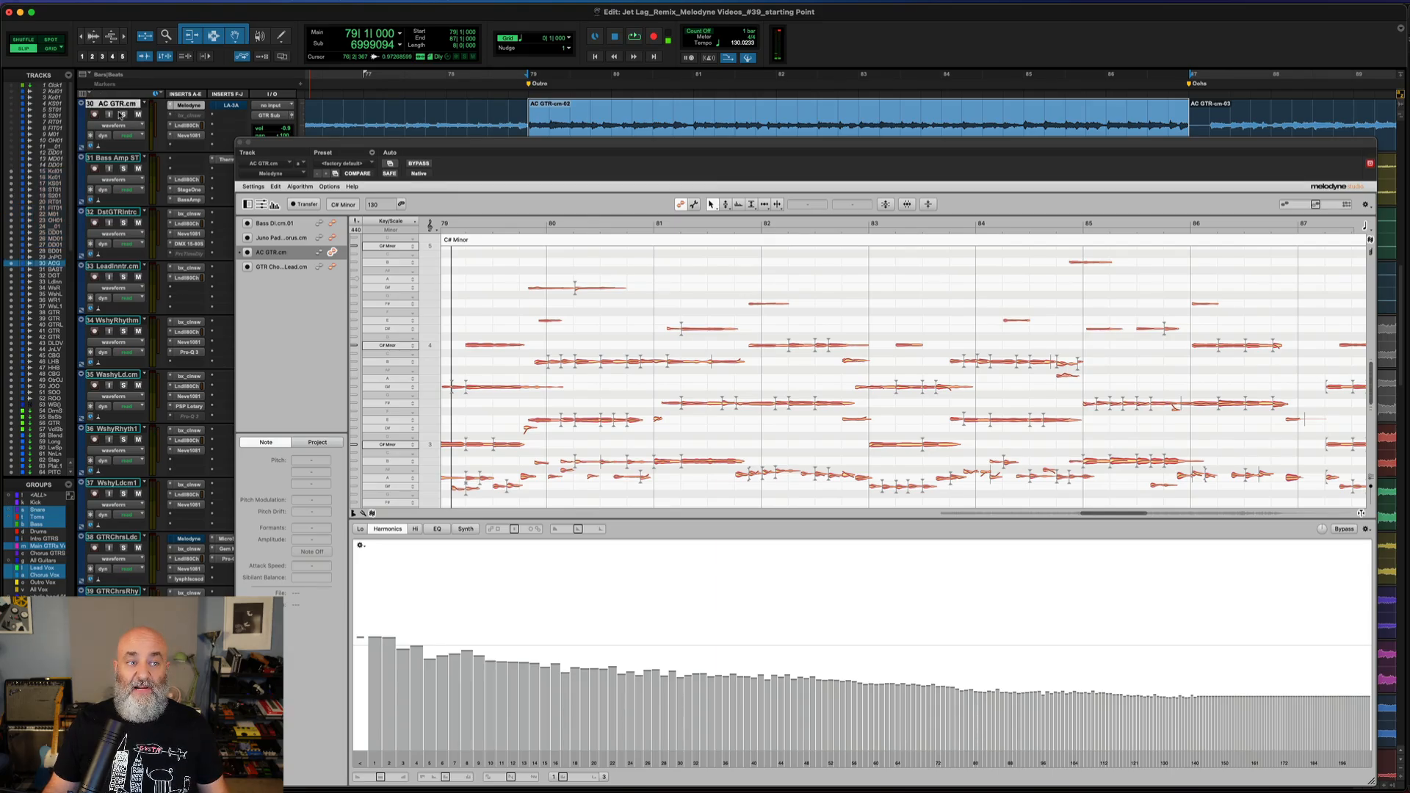
left_click(122, 115)
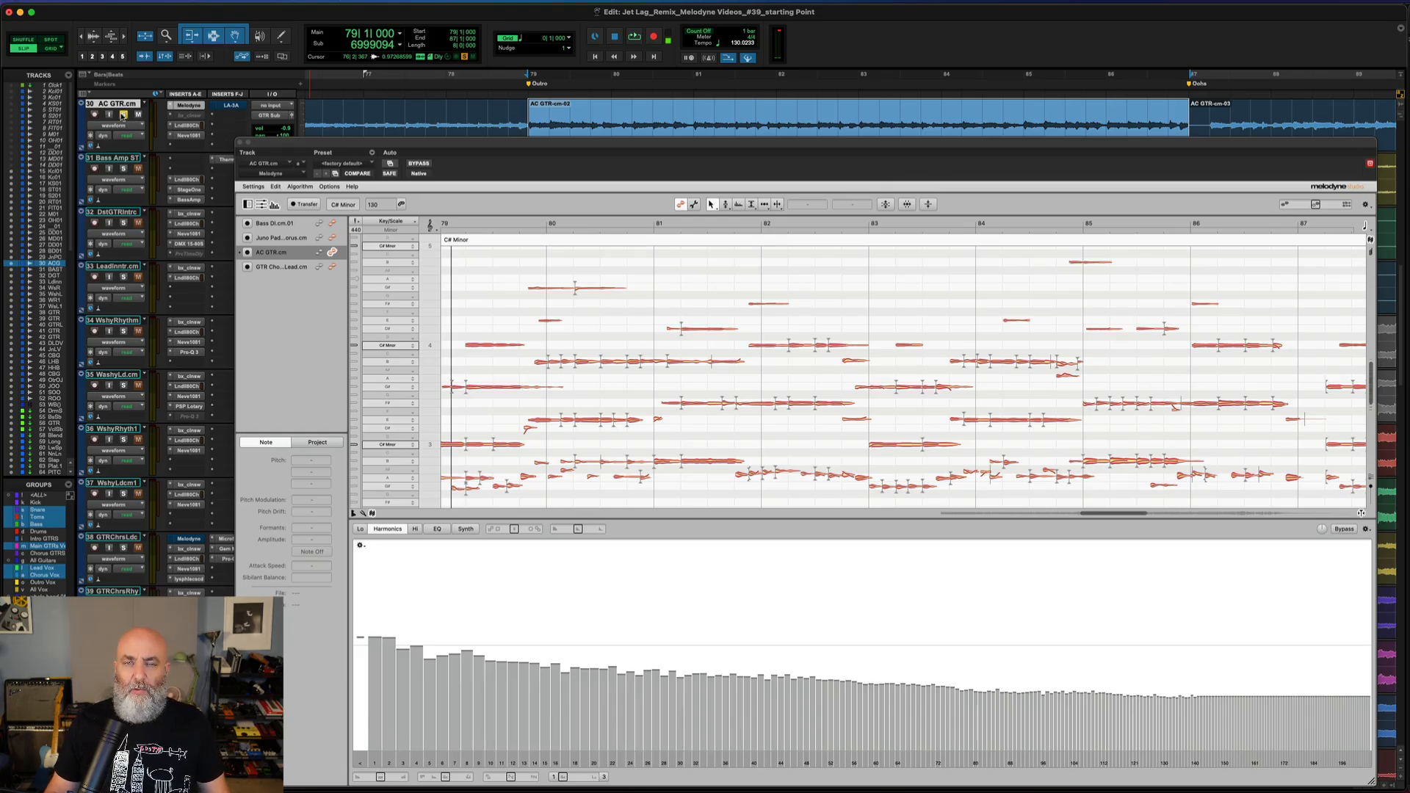
key("space")
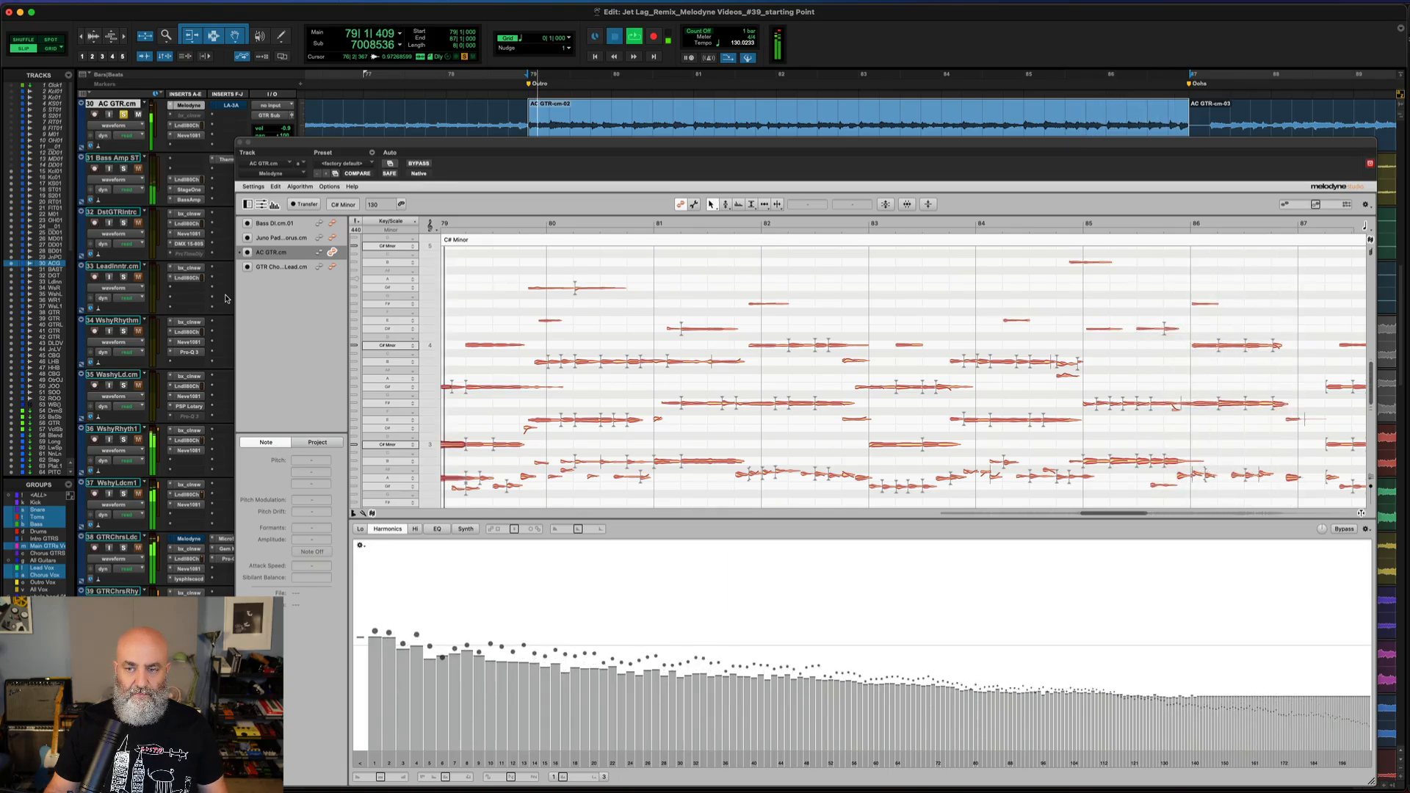
key("space")
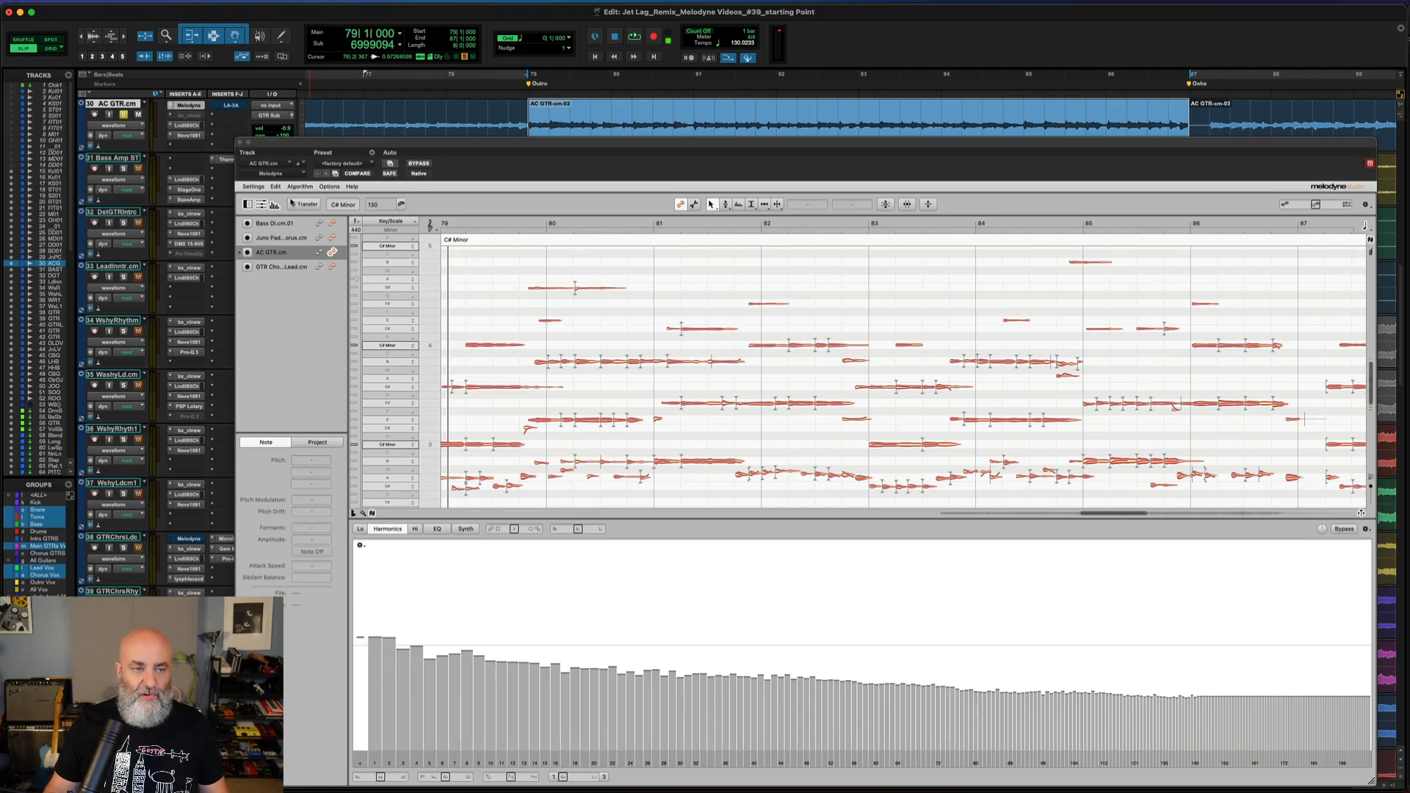
In Note Assignment Mode, separate all AC GTR notes at the starting point lines and play back the edited part.
left_click(273, 205)
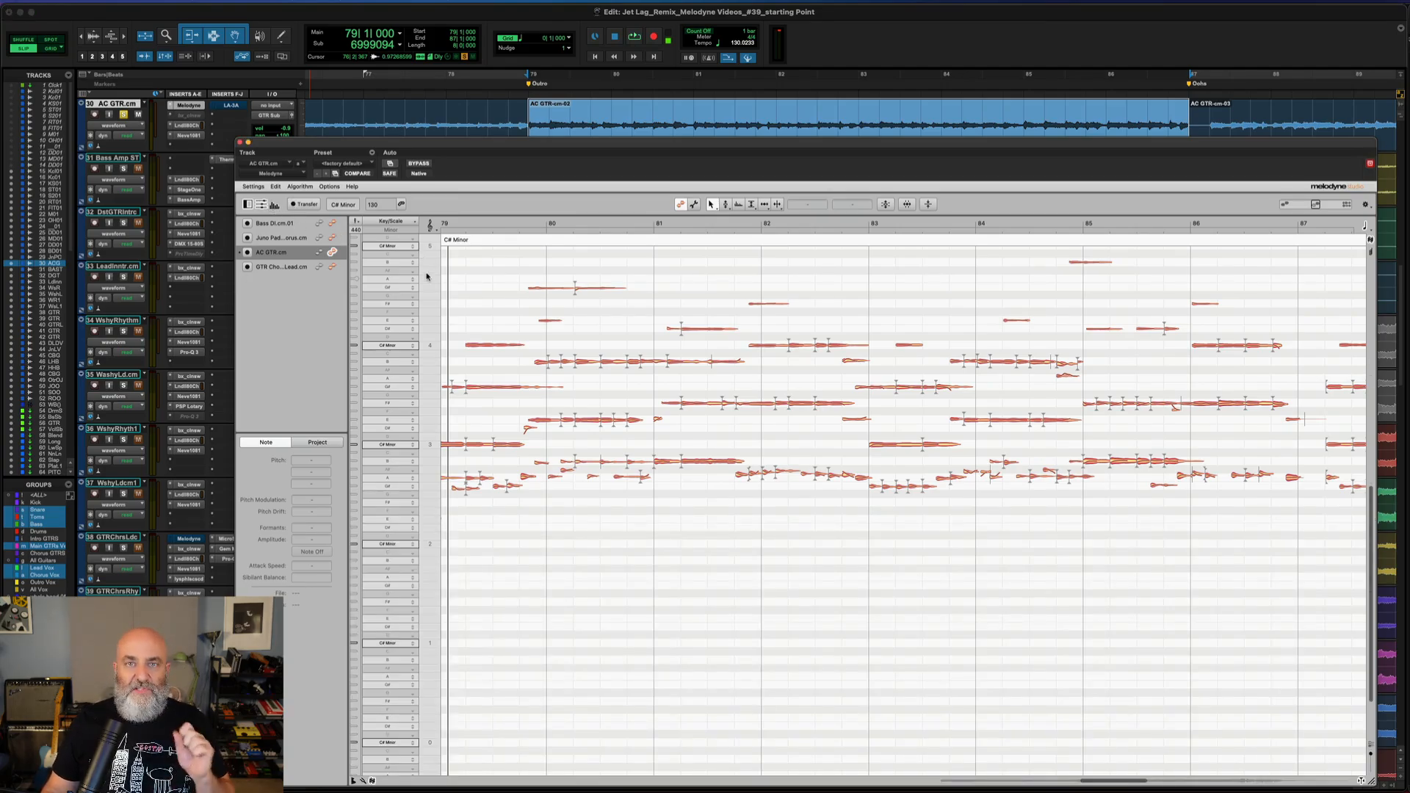
left_click(582, 363)
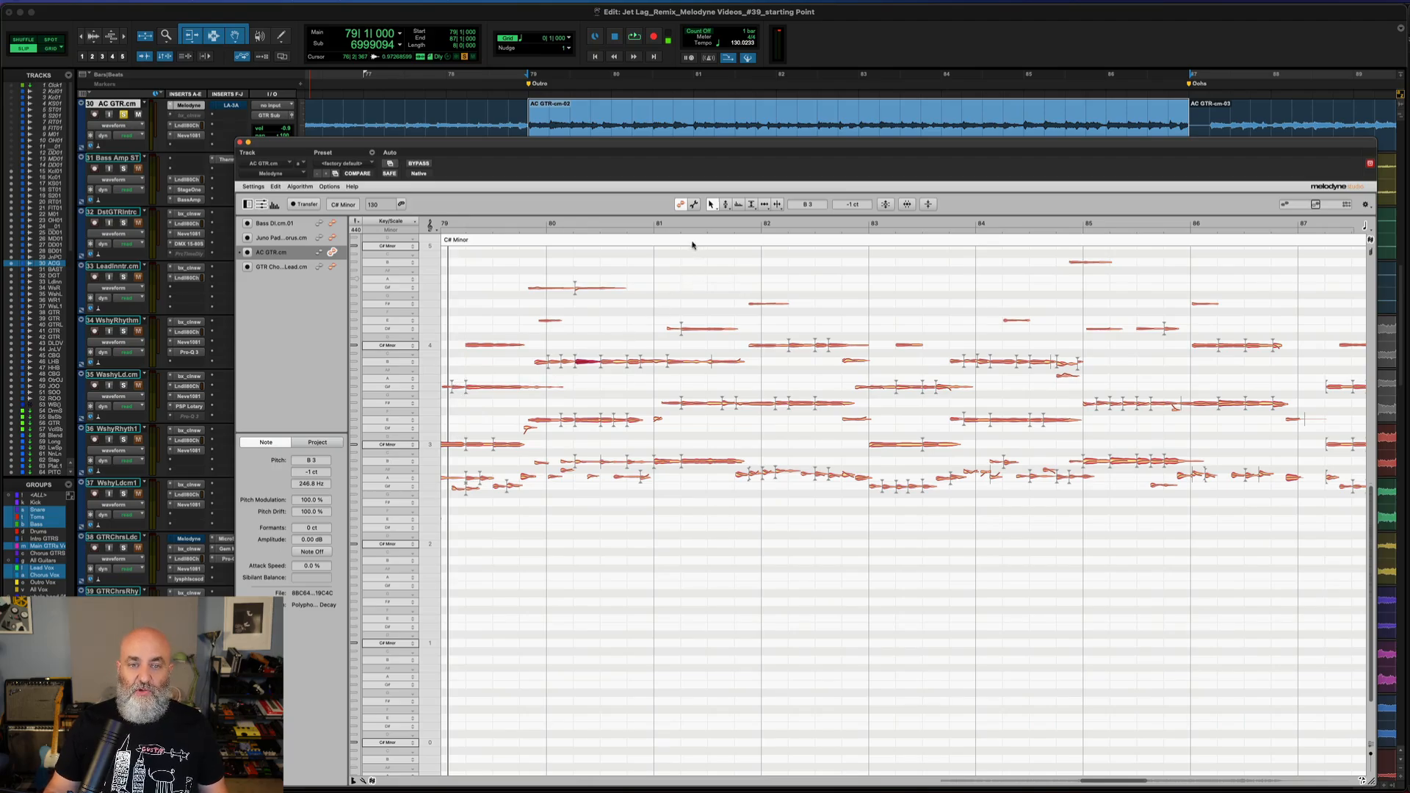
left_click(694, 205)
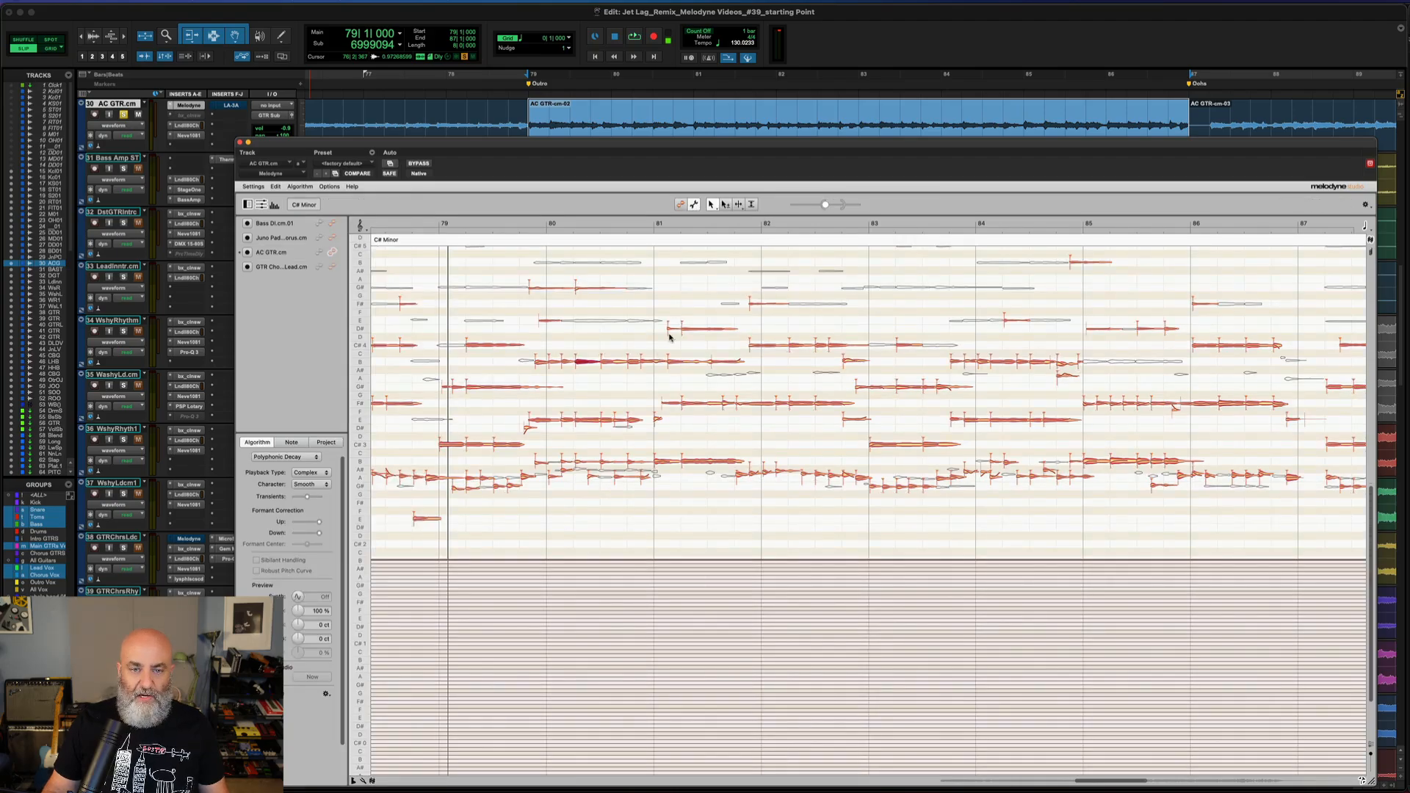
left_click(739, 205)
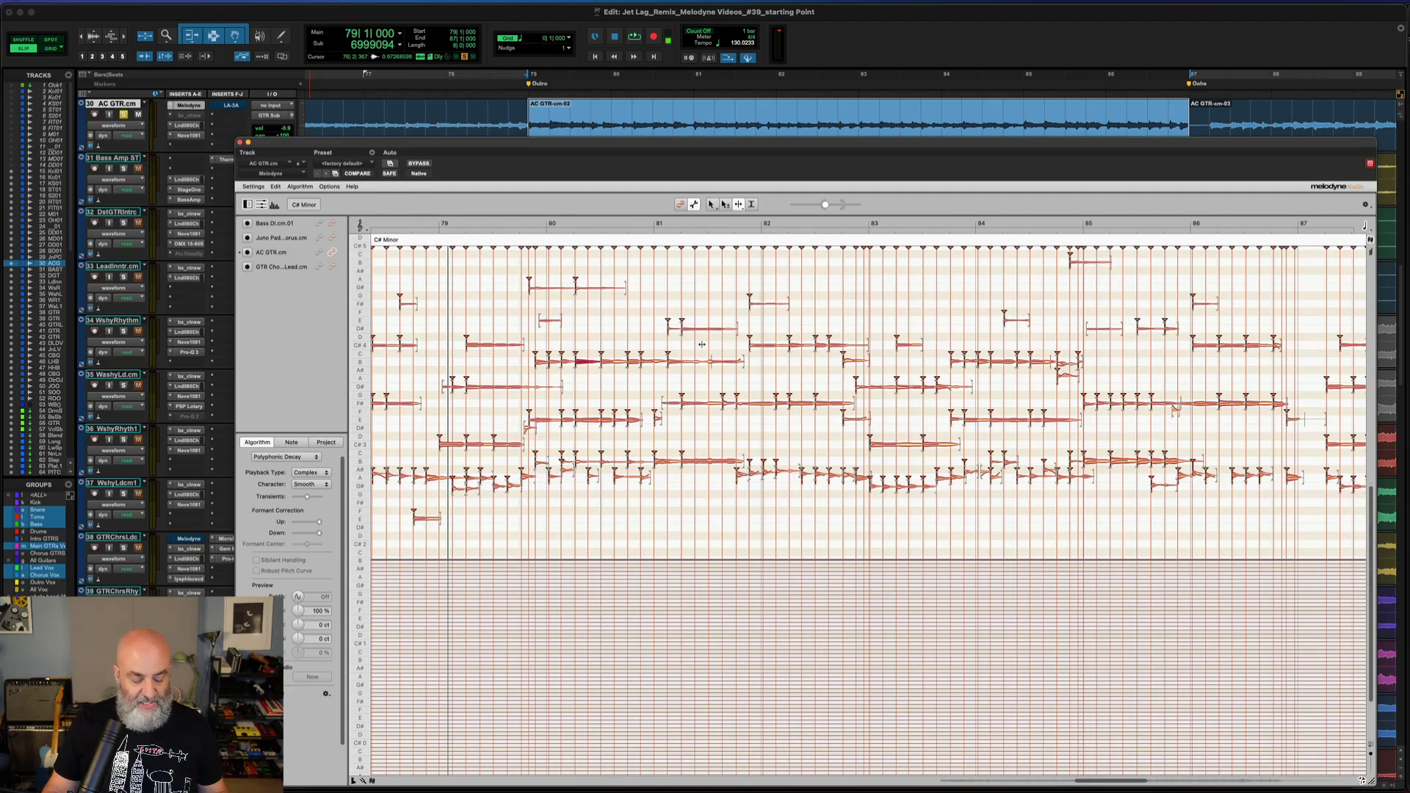
key("super+a")
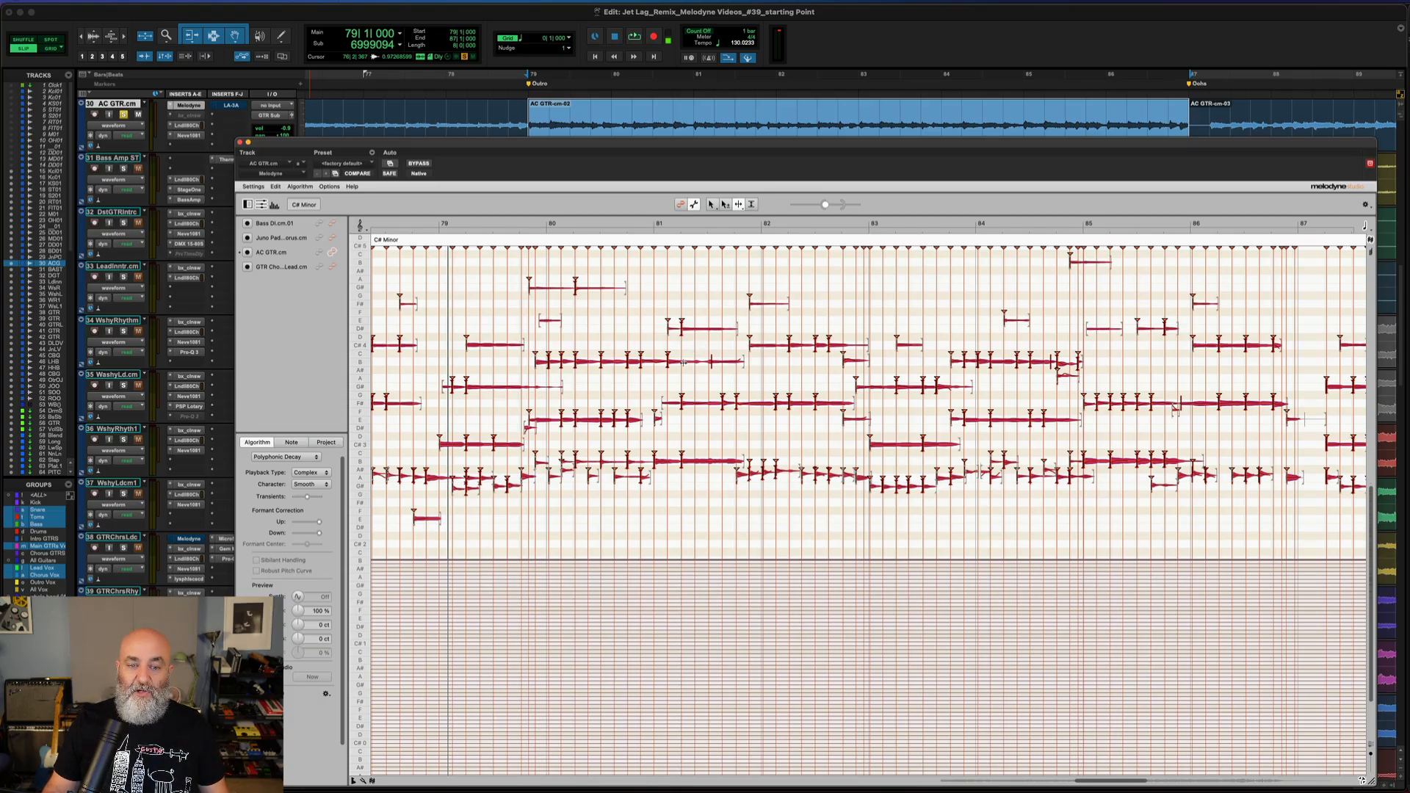
right_click(683, 362)
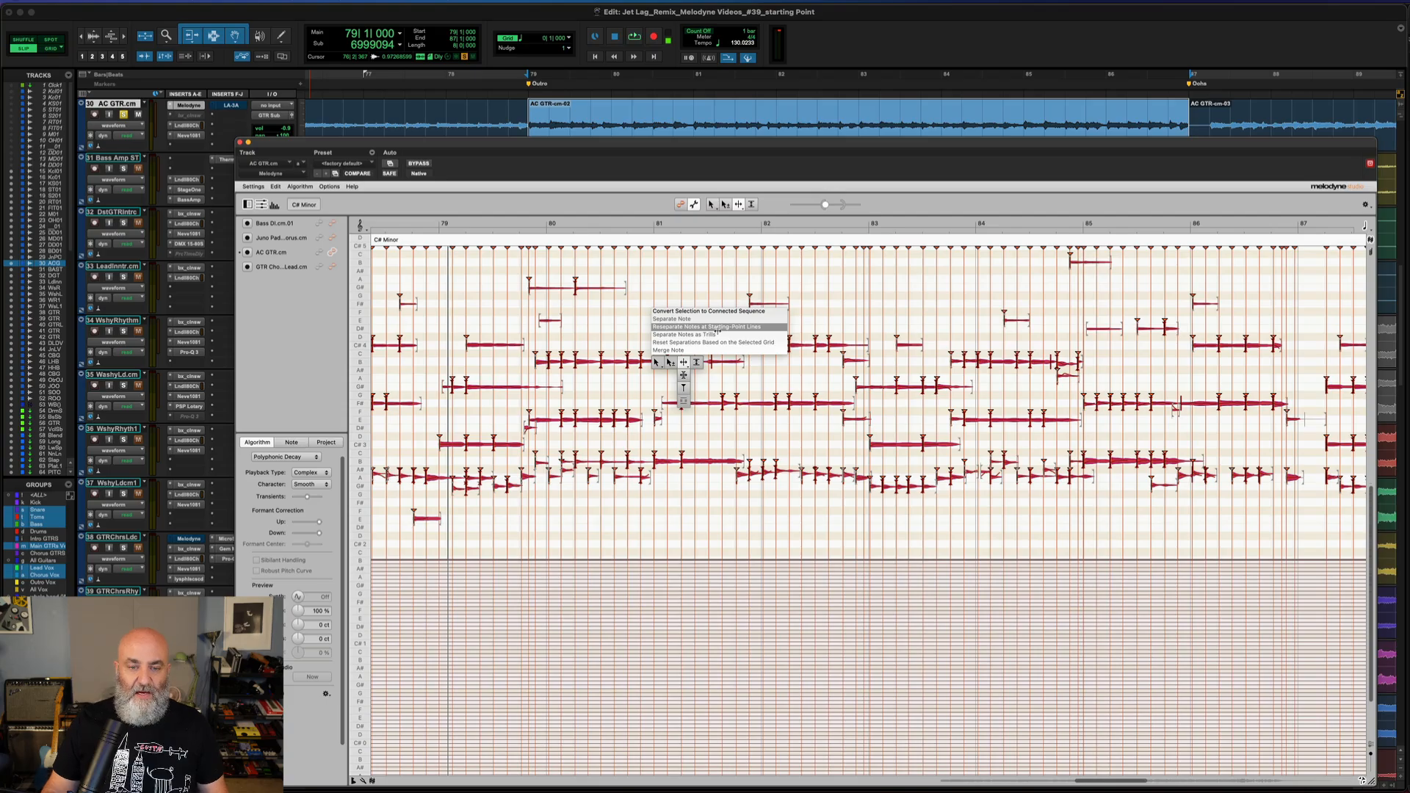
left_click(718, 327)
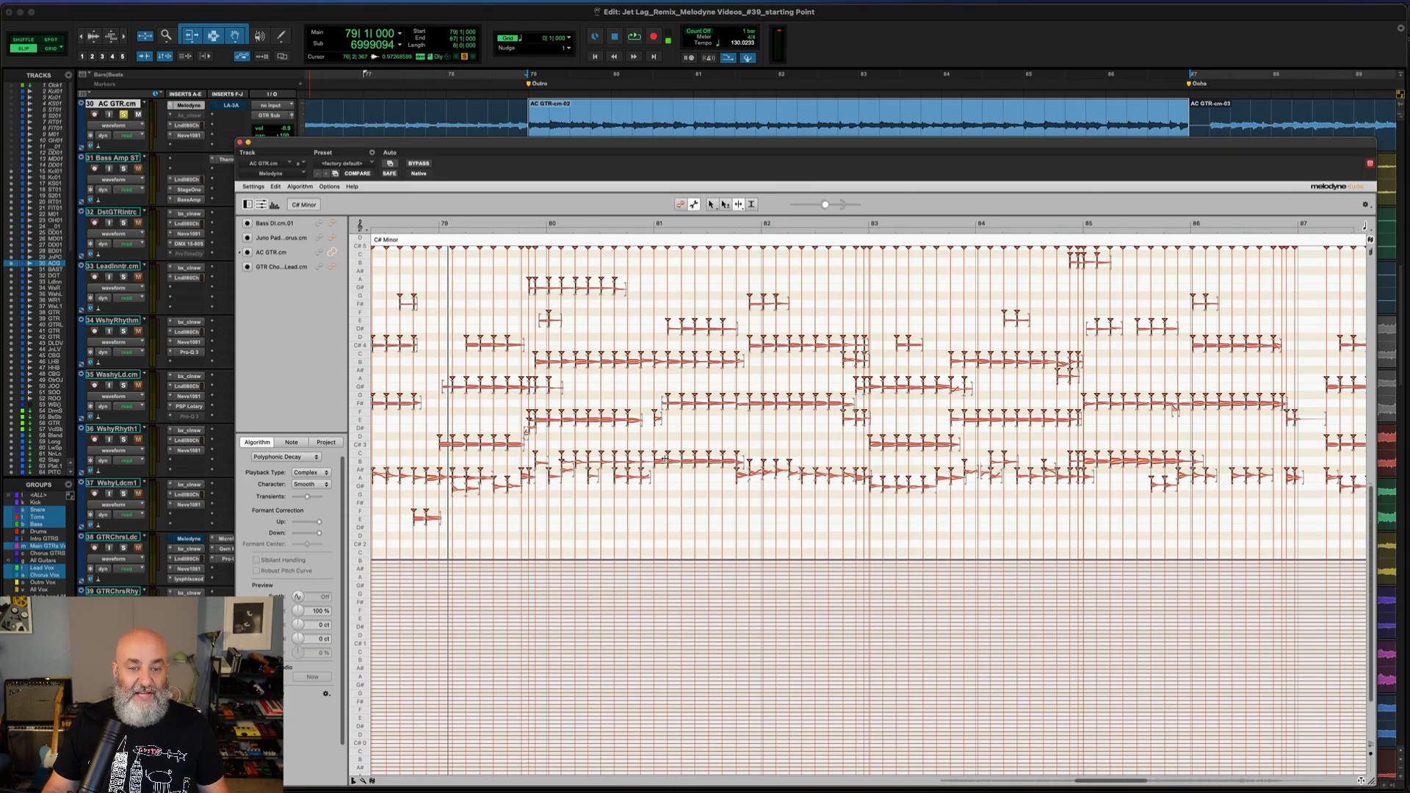
left_click(681, 206)
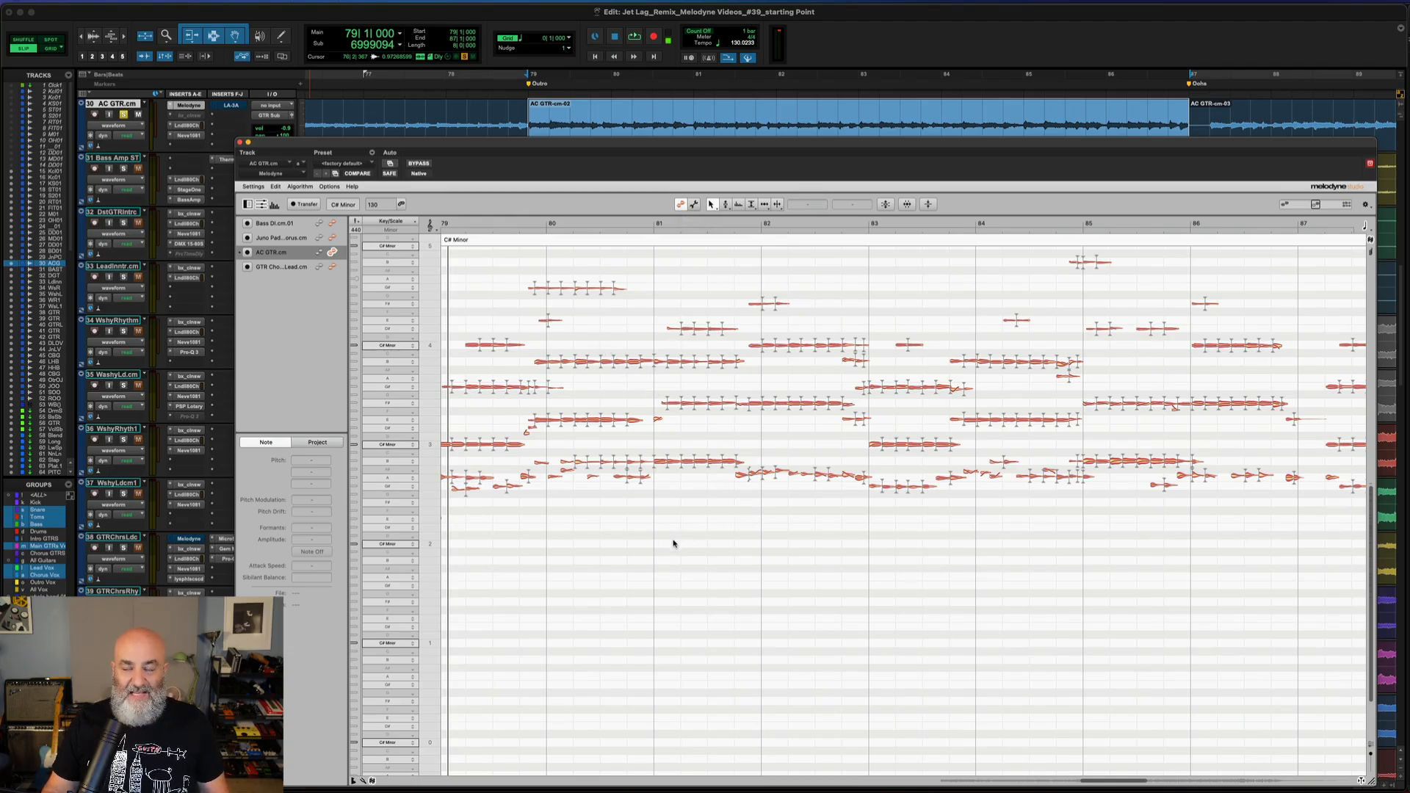
key("space")
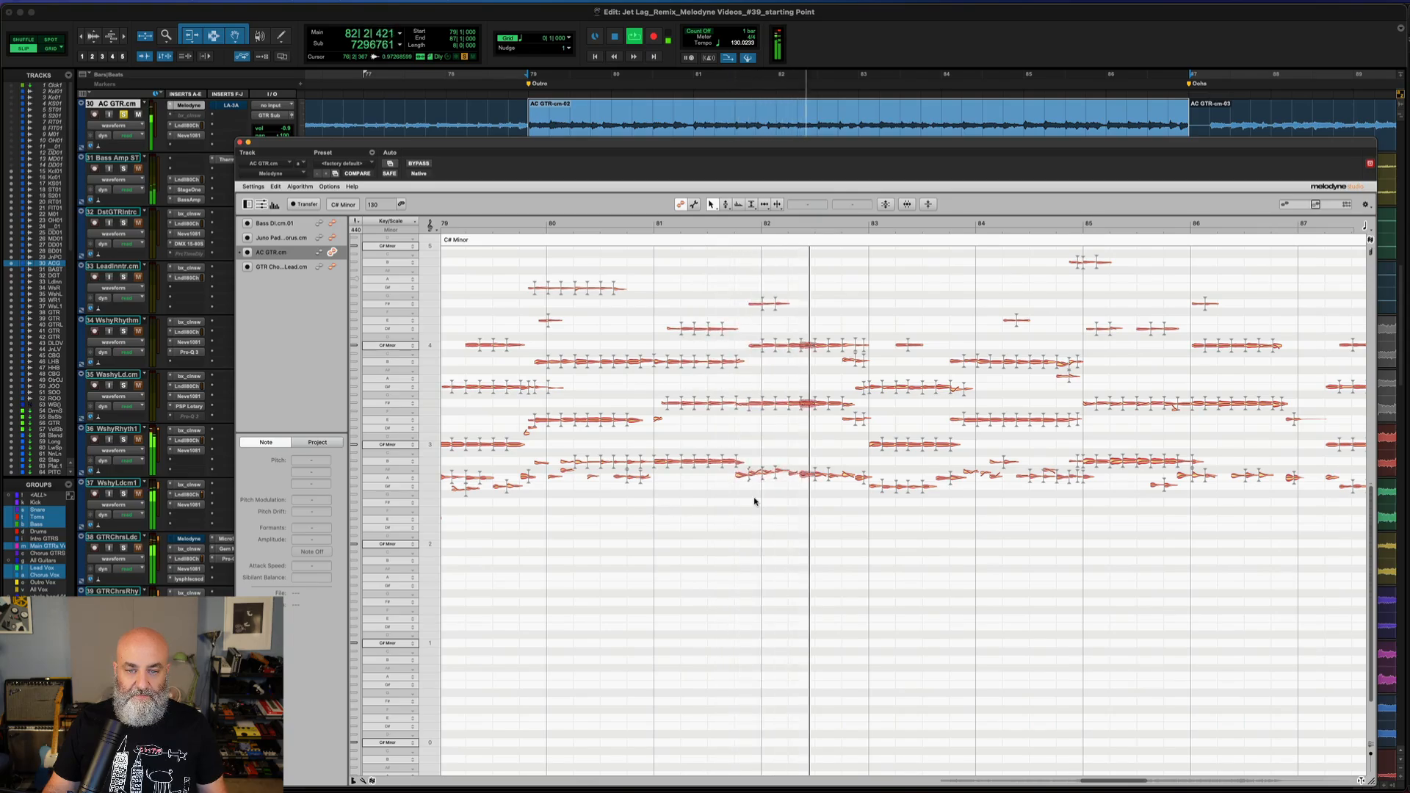
key("space")
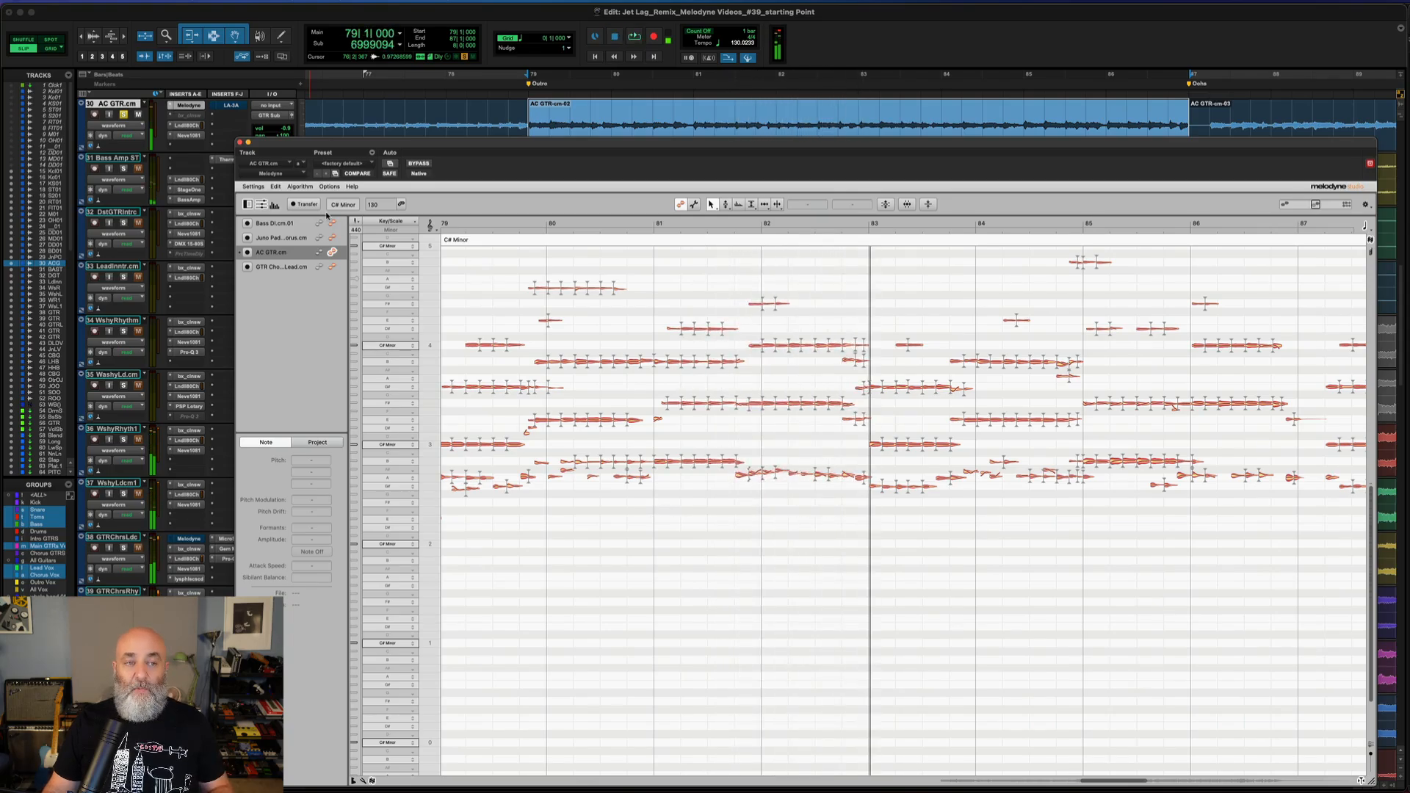
Reopen the Sound Editor's Harmonics view and raise the Emphasis to its maximum while the outro plays.
left_click(275, 205)
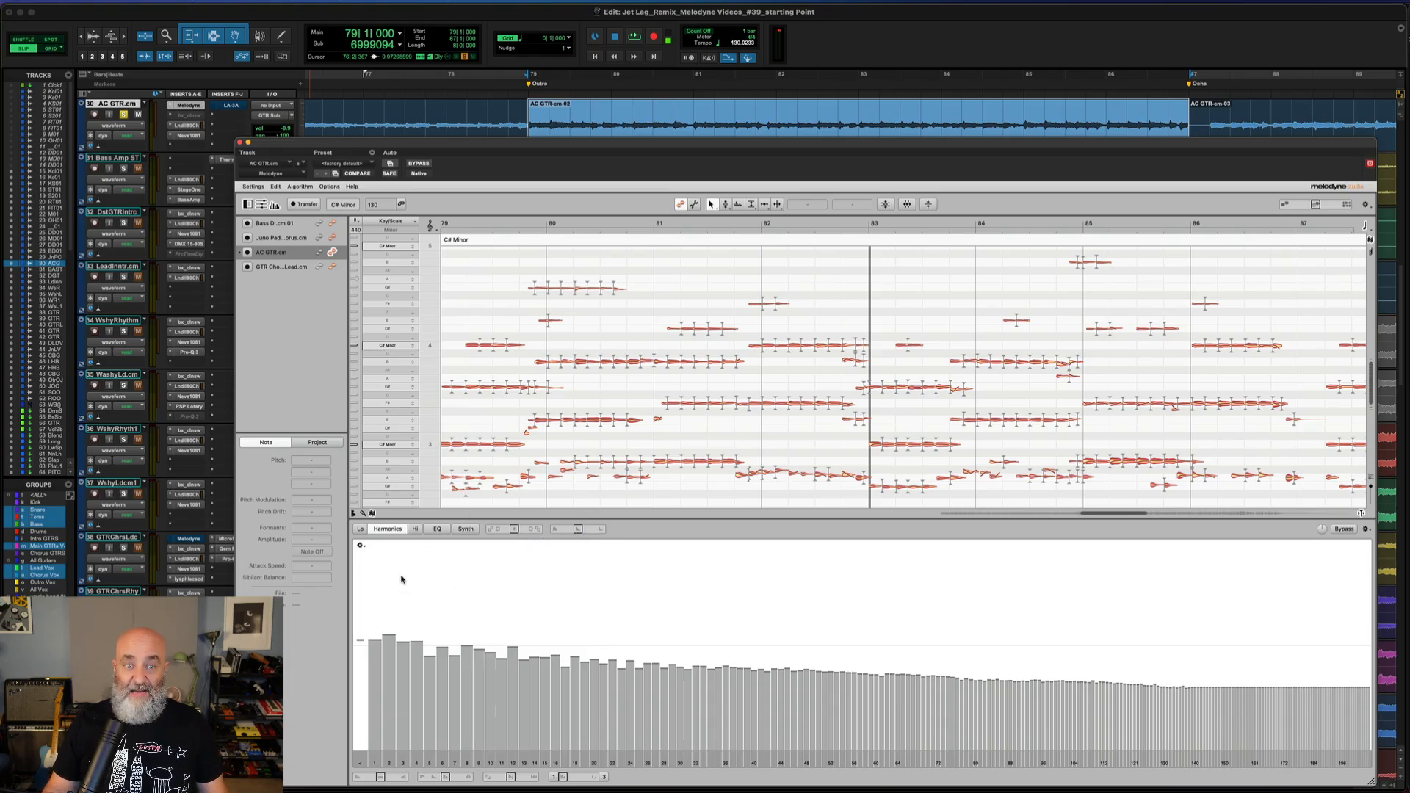
left_click(436, 529)
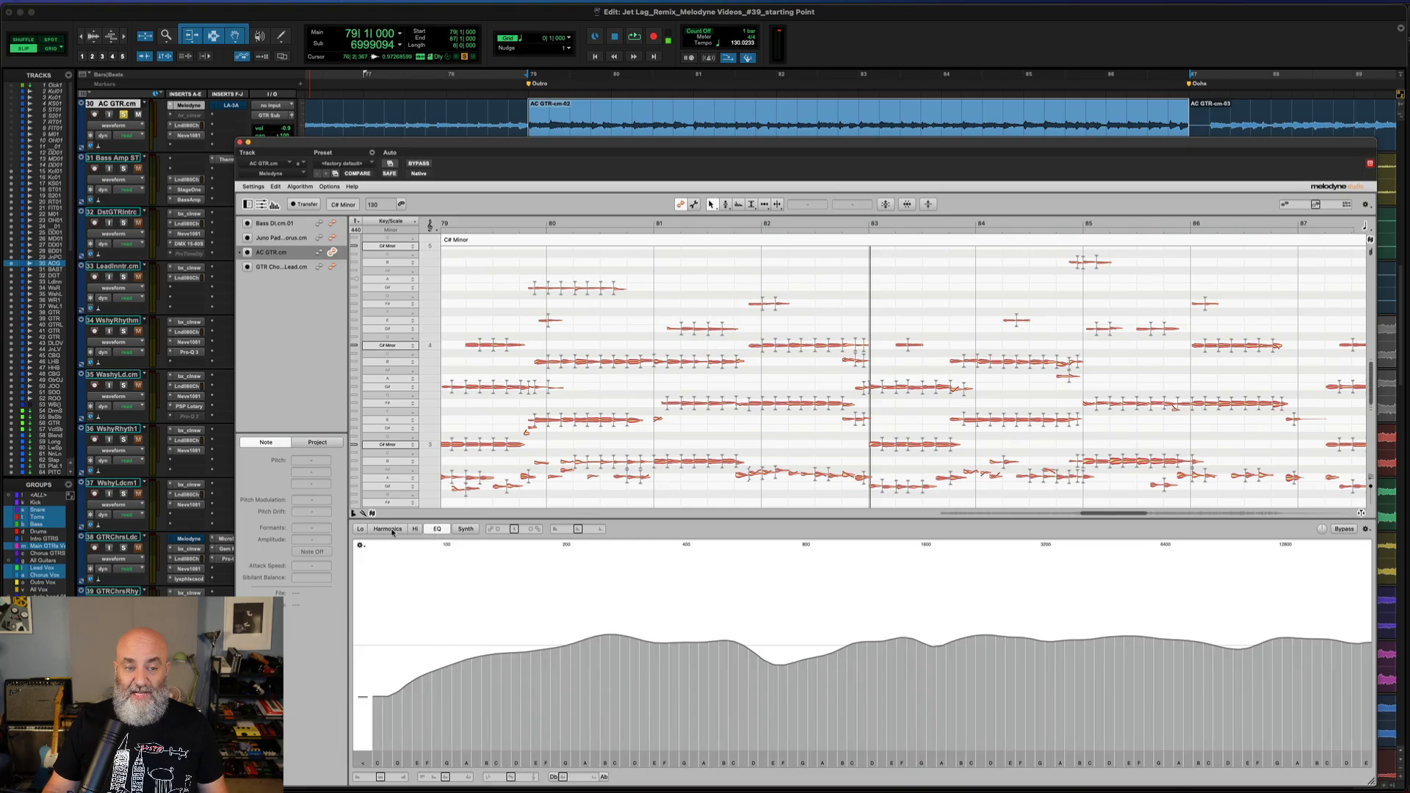
left_click(398, 530)
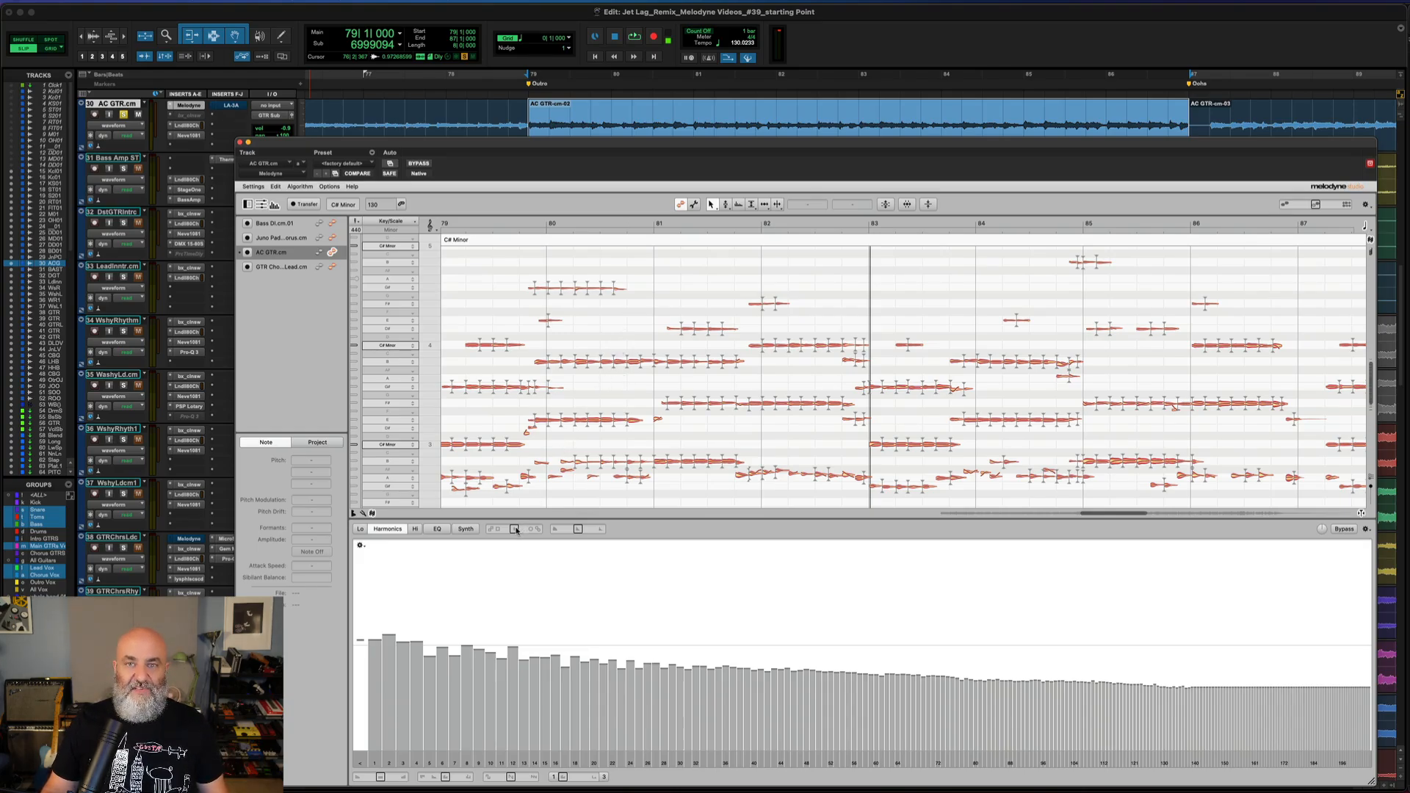
mouse_move(515, 530)
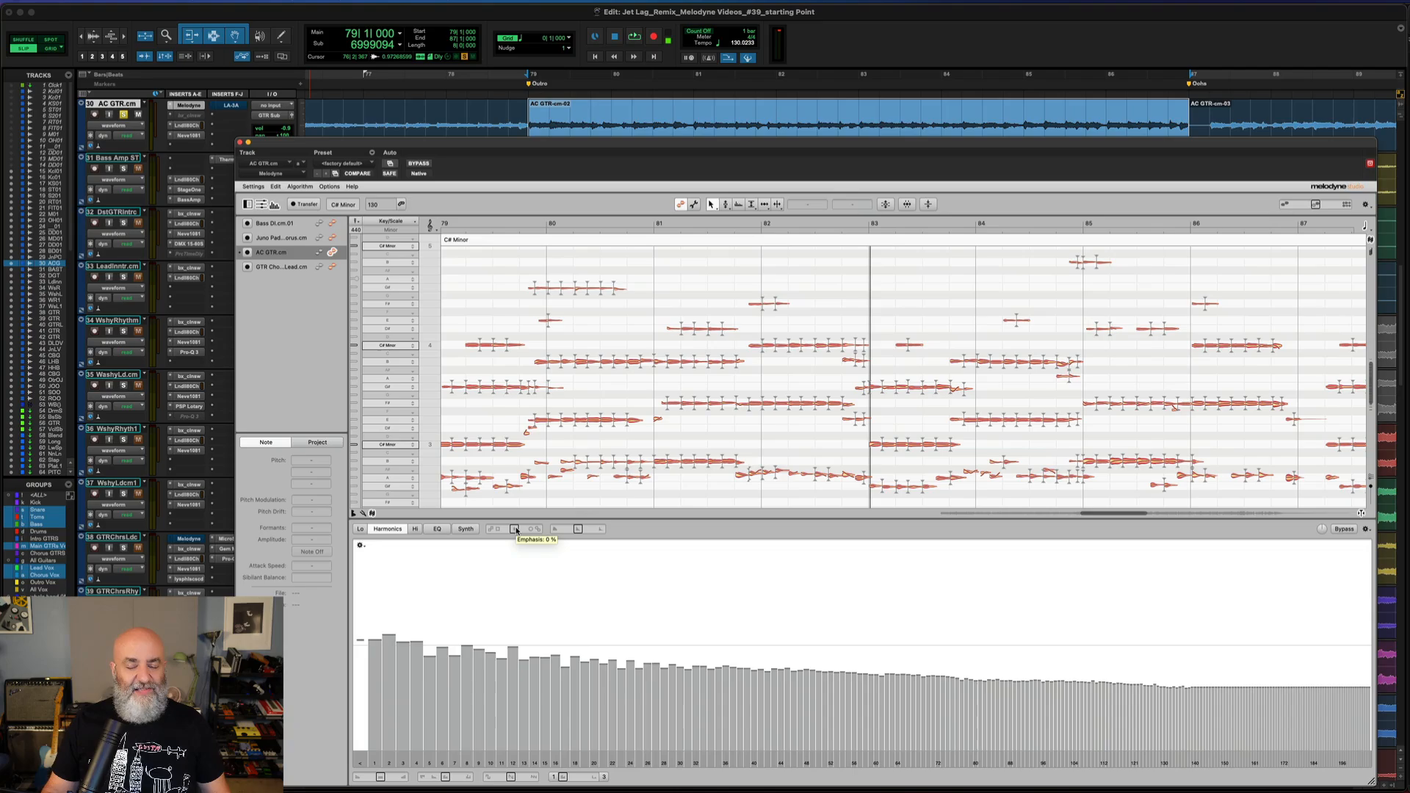
left_click(332, 237)
left_click(333, 251)
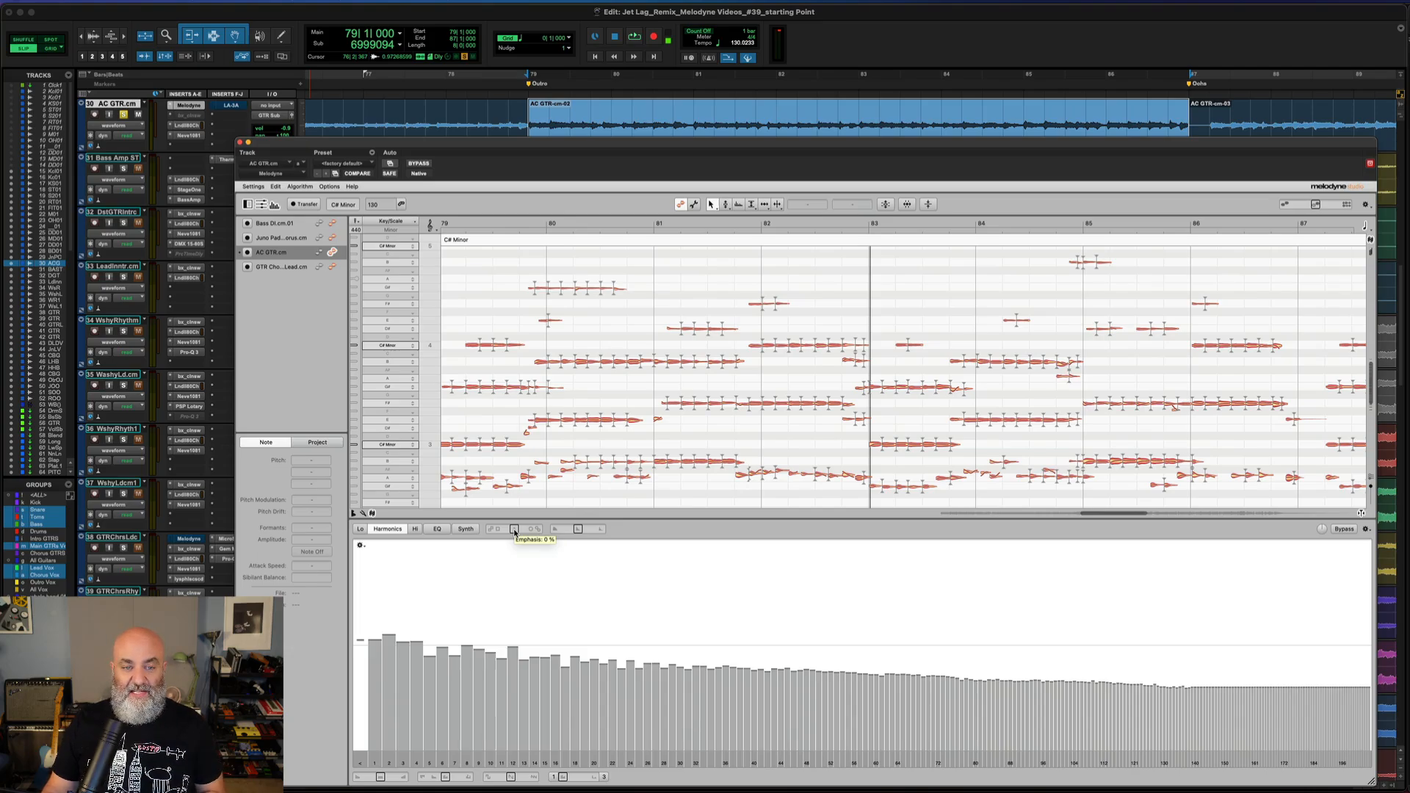
key("space")
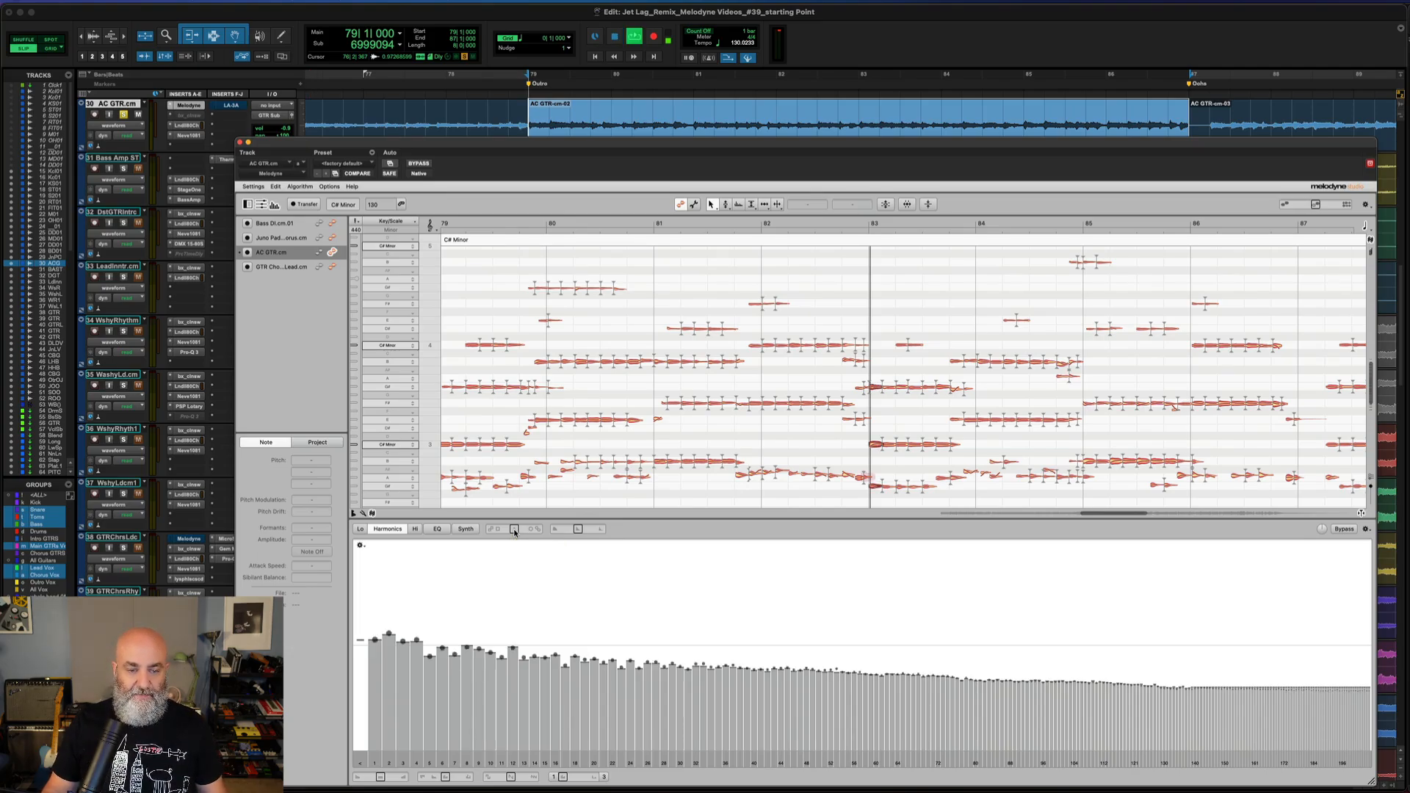
left_click_drag(514, 533, 545, 540)
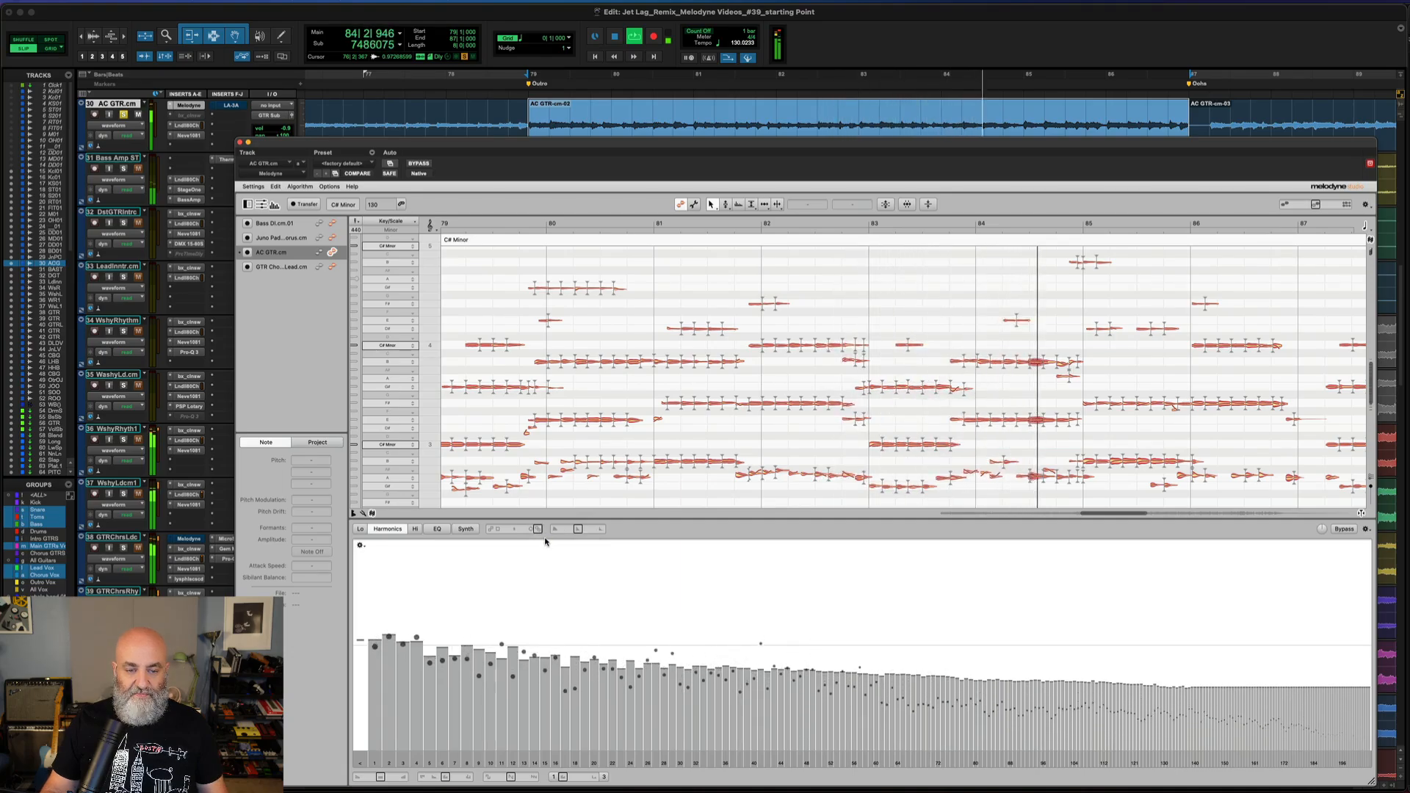
Stop playback, lower the AC GTR Emphasis to +100 %, and reset it to its neutral value.
key("space")
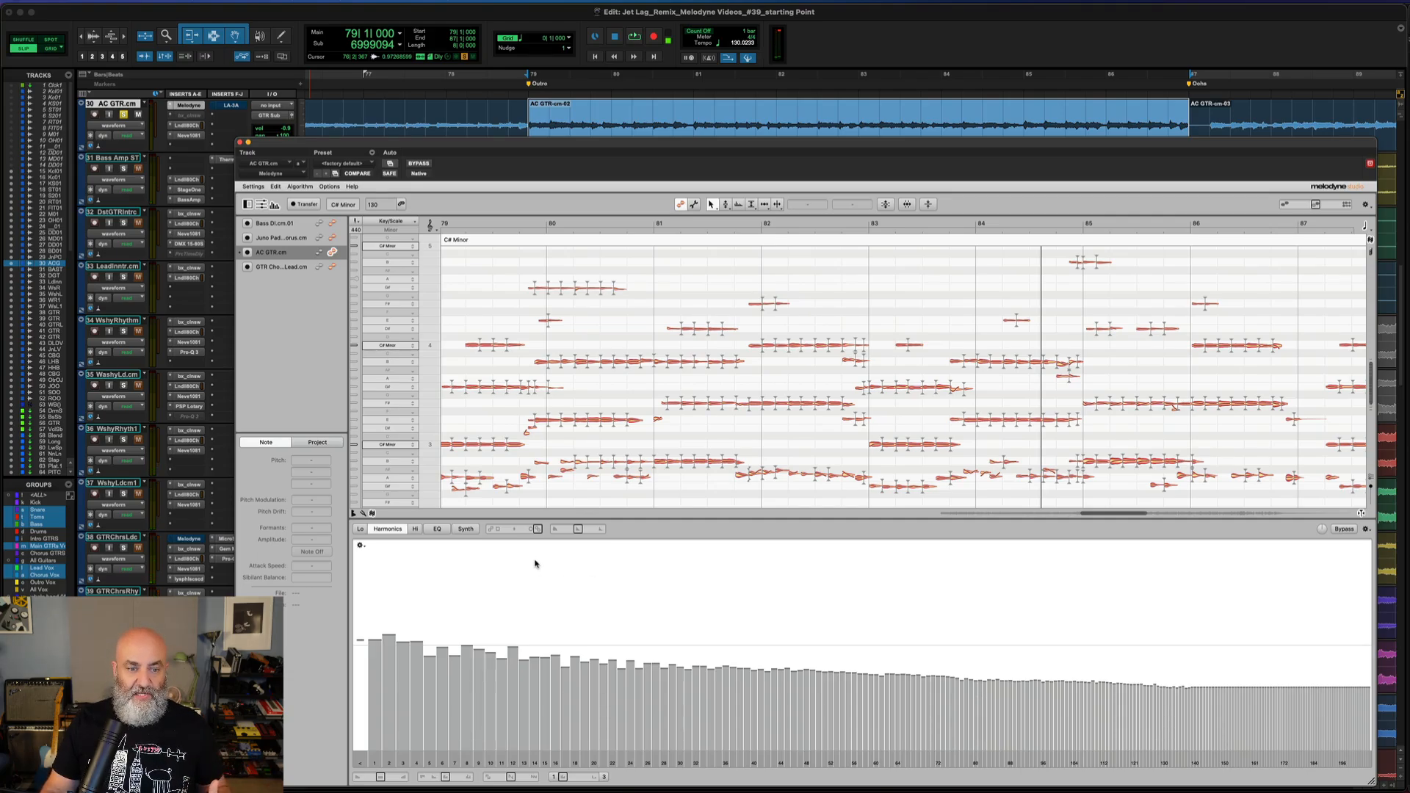
left_click_drag(539, 530, 532, 536)
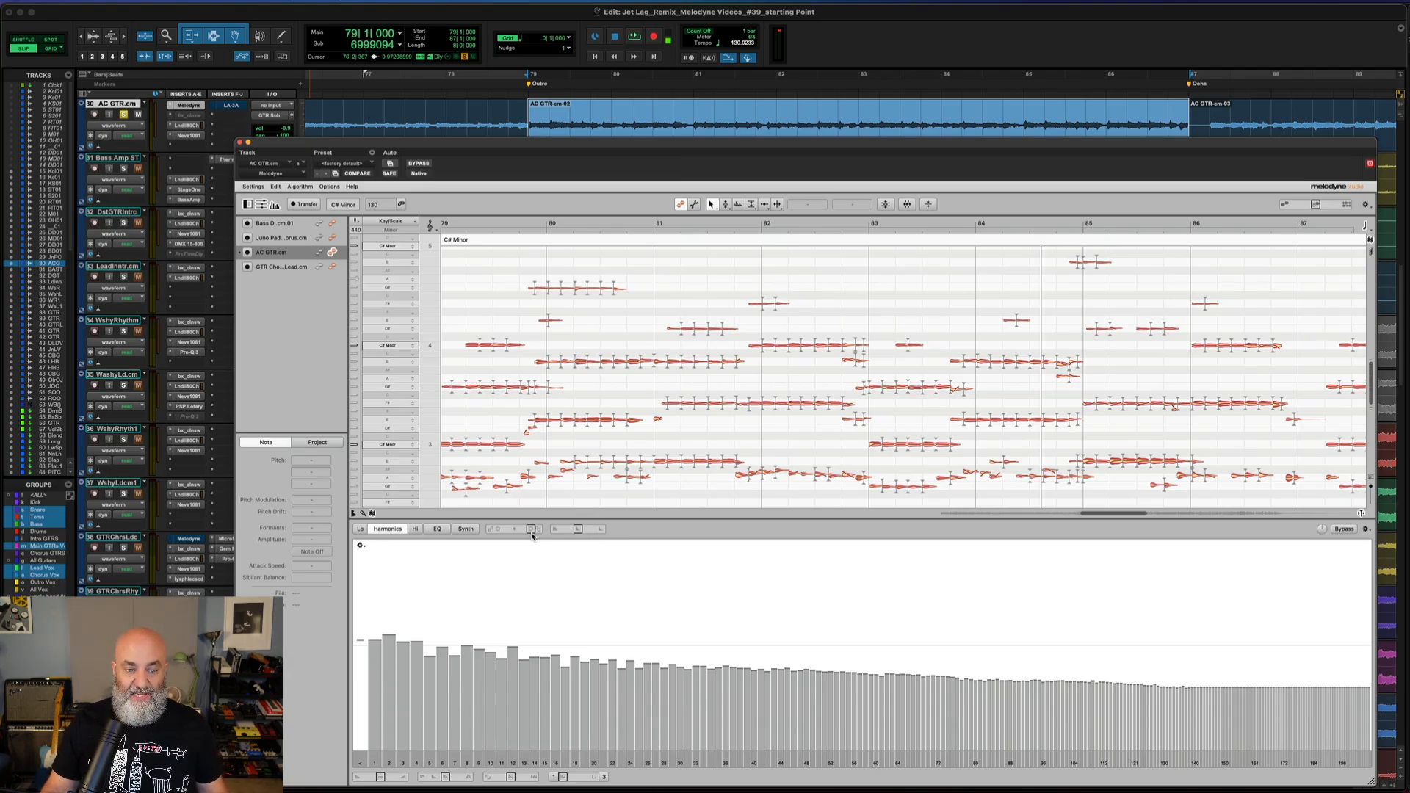
mouse_move(532, 534)
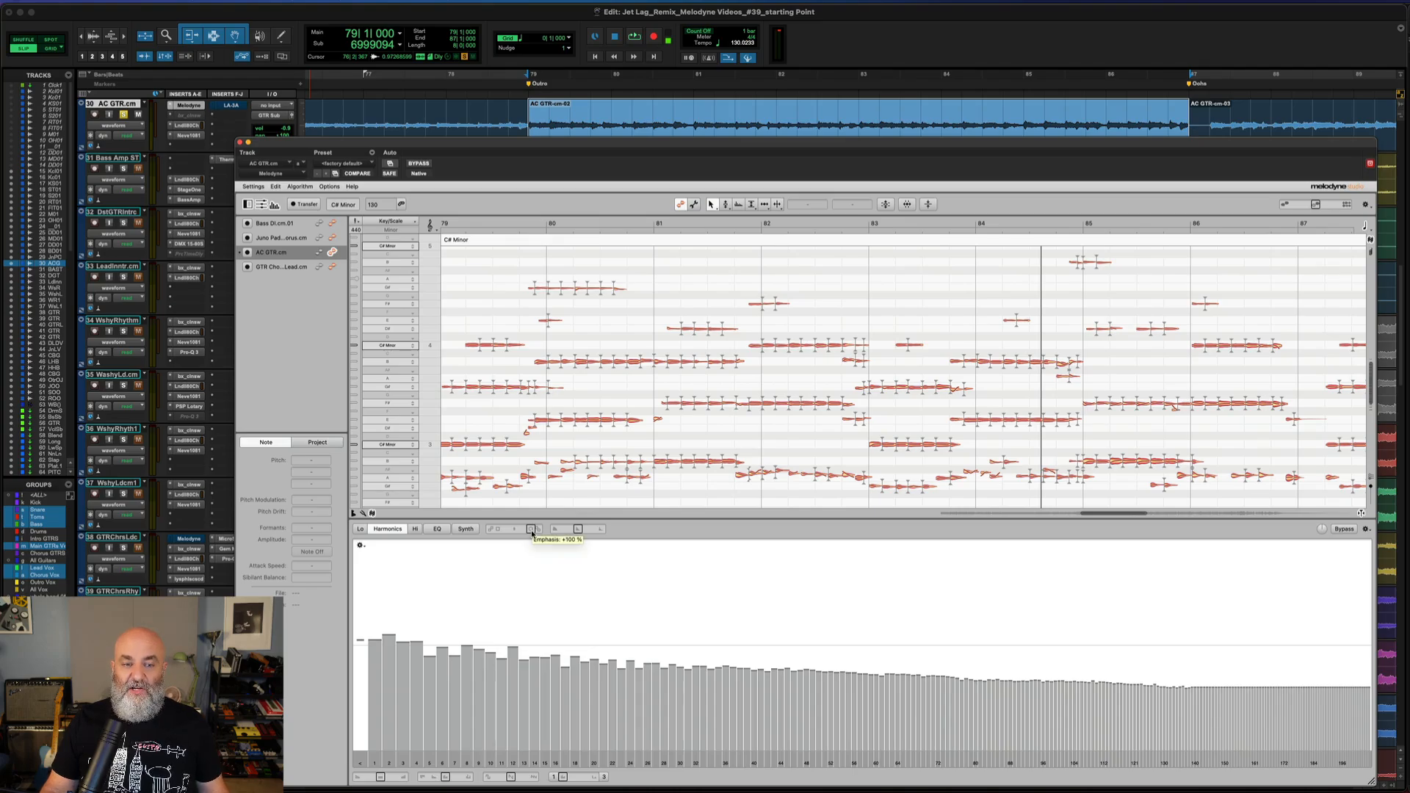
left_click_drag(531, 533, 520, 538)
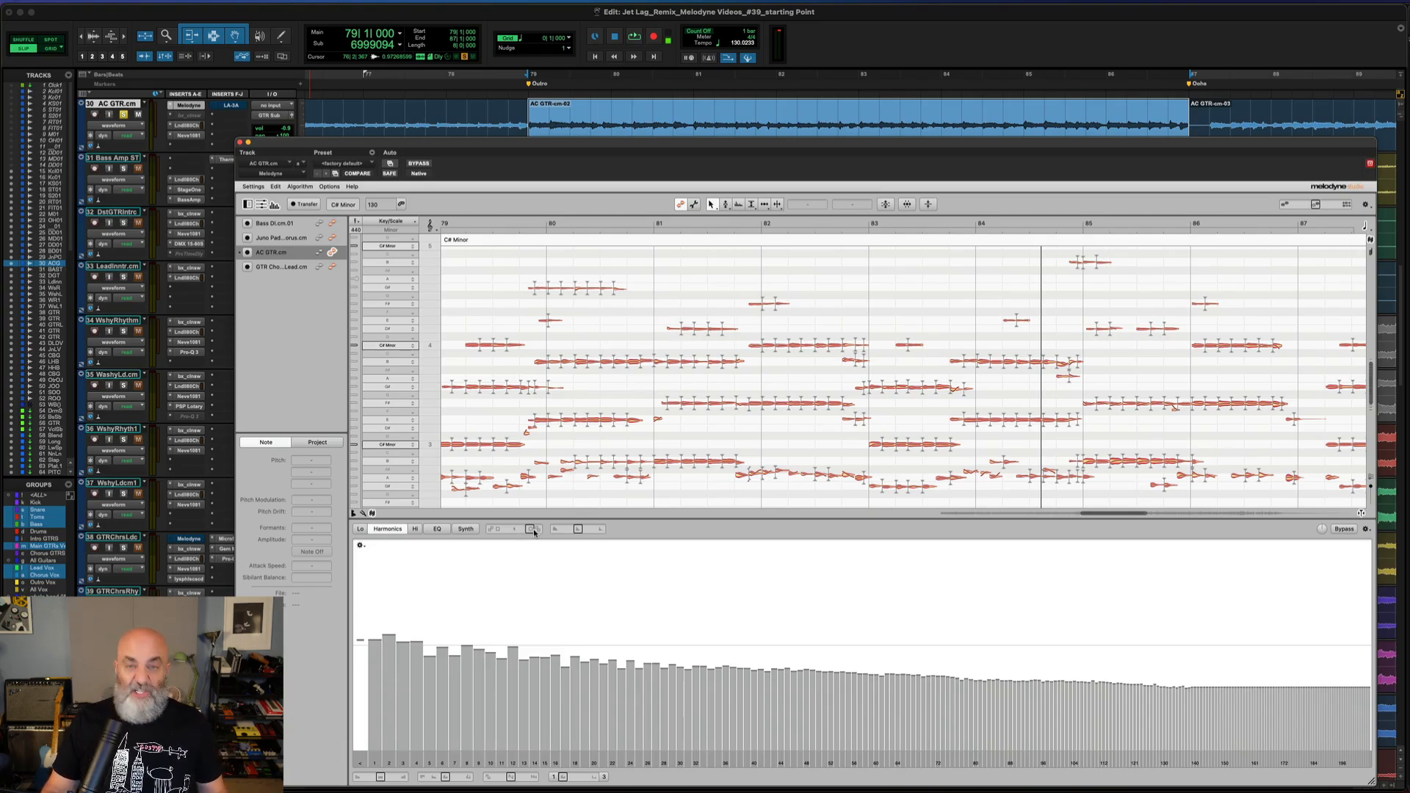
double_click(533, 530)
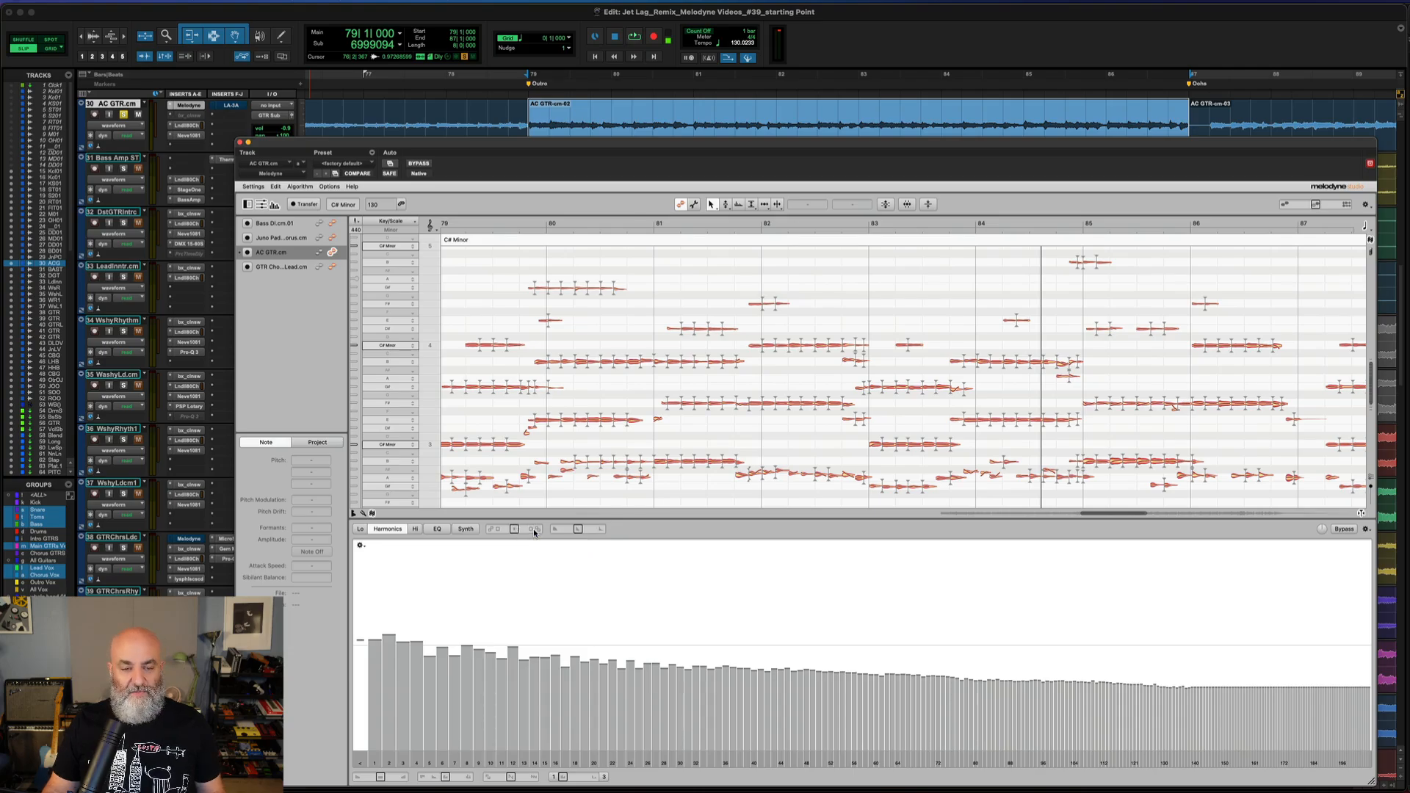
Raise the Emphasis moderately above neutral, and compare the outro with the Sound Editor bypassed and active.
key("space")
left_click_drag(513, 532, 561, 549)
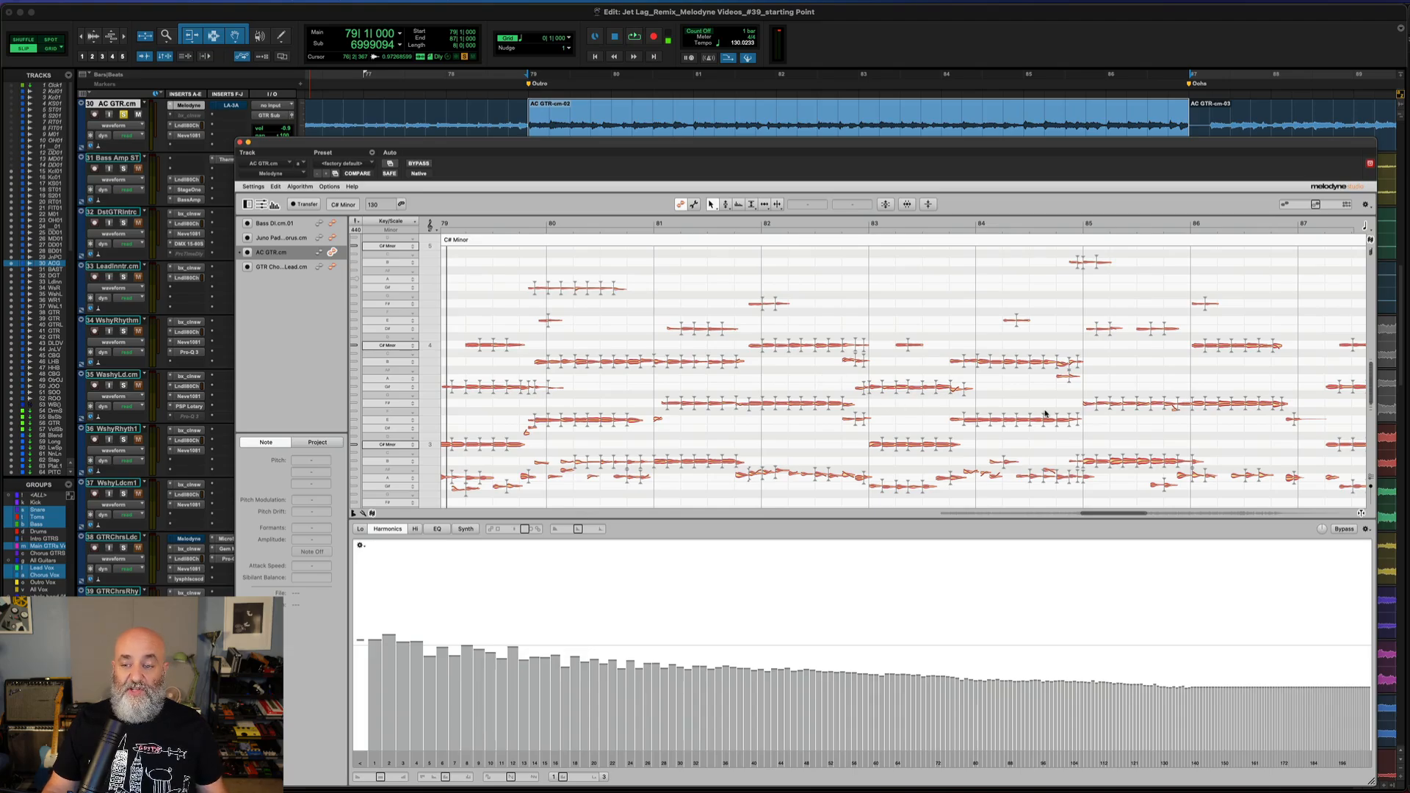
left_click(1344, 530)
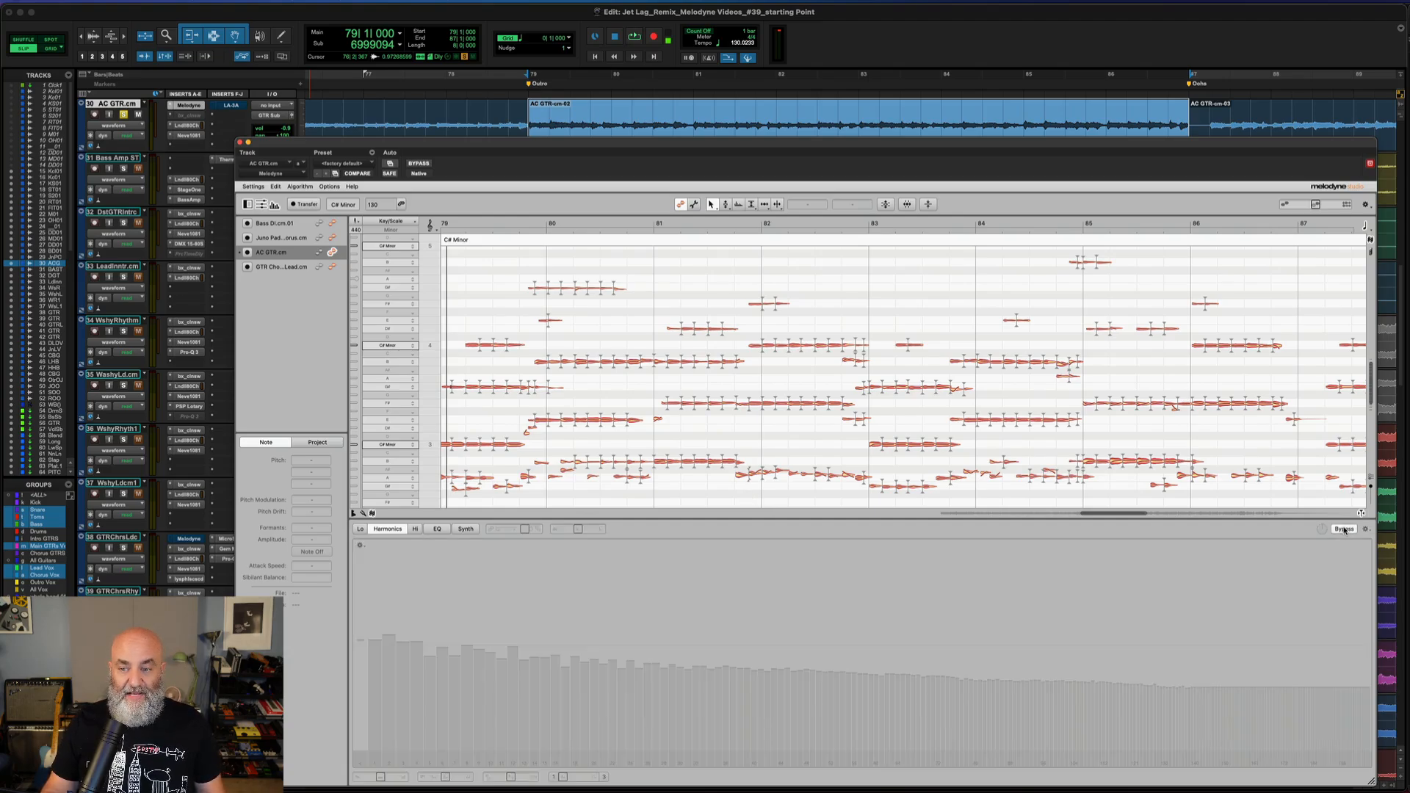
key("space")
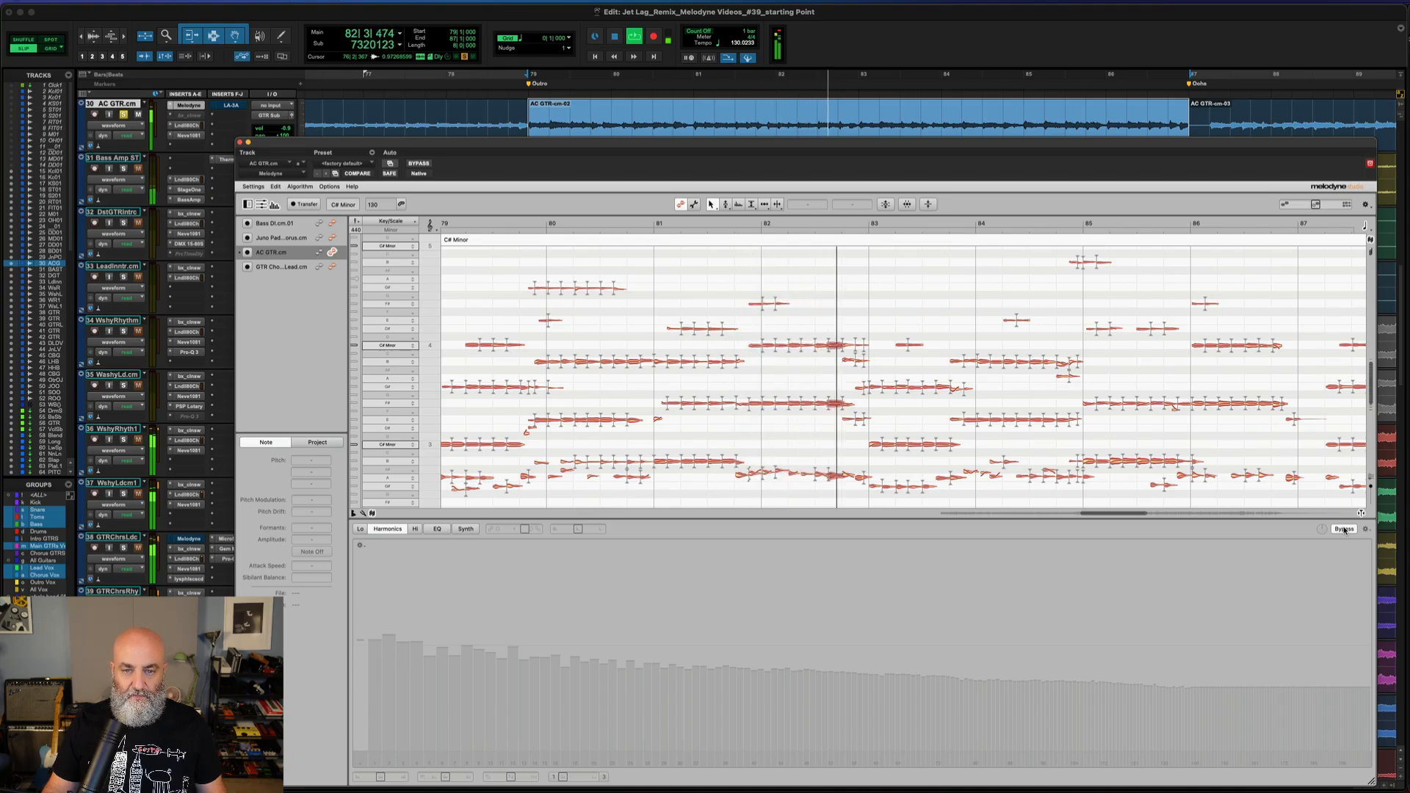
left_click(1344, 529)
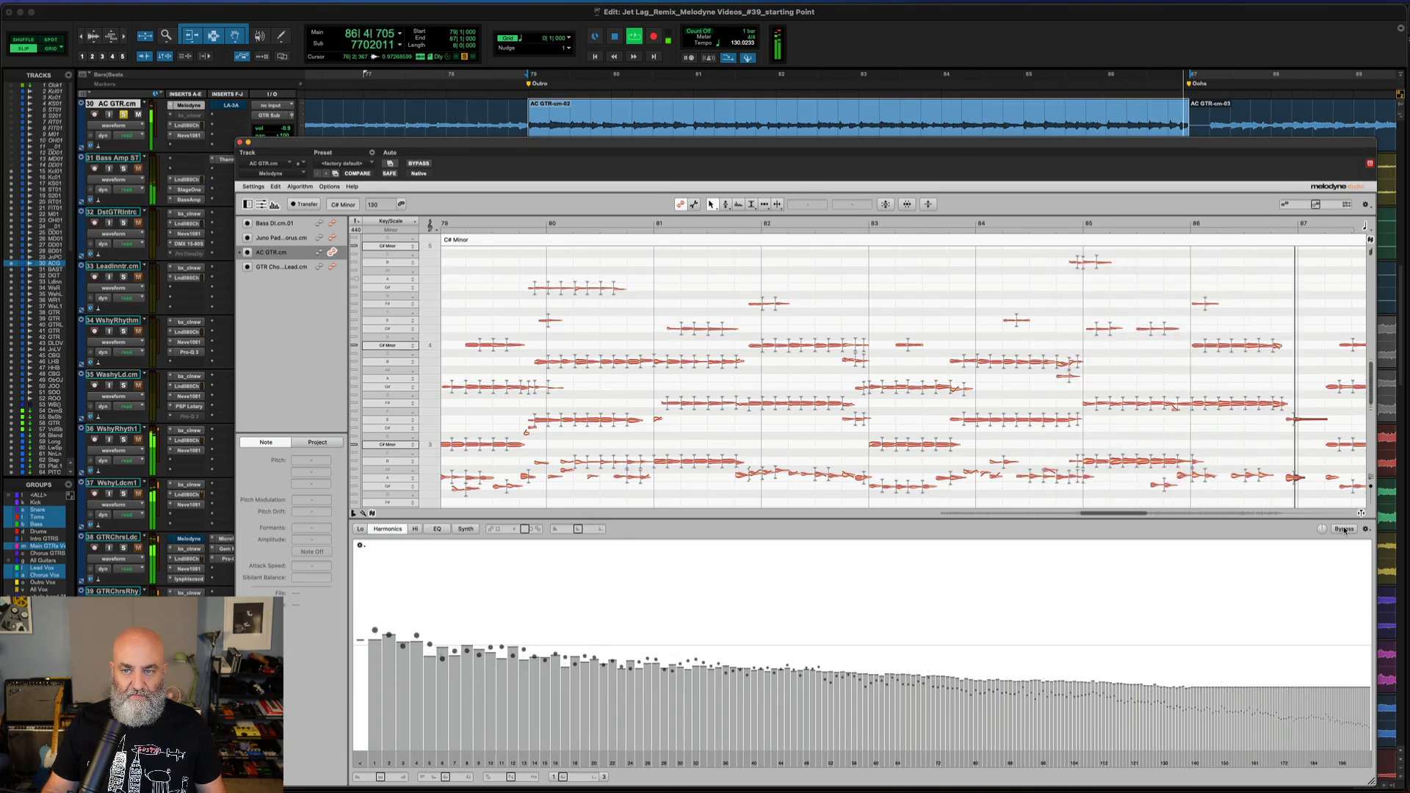
key("space")
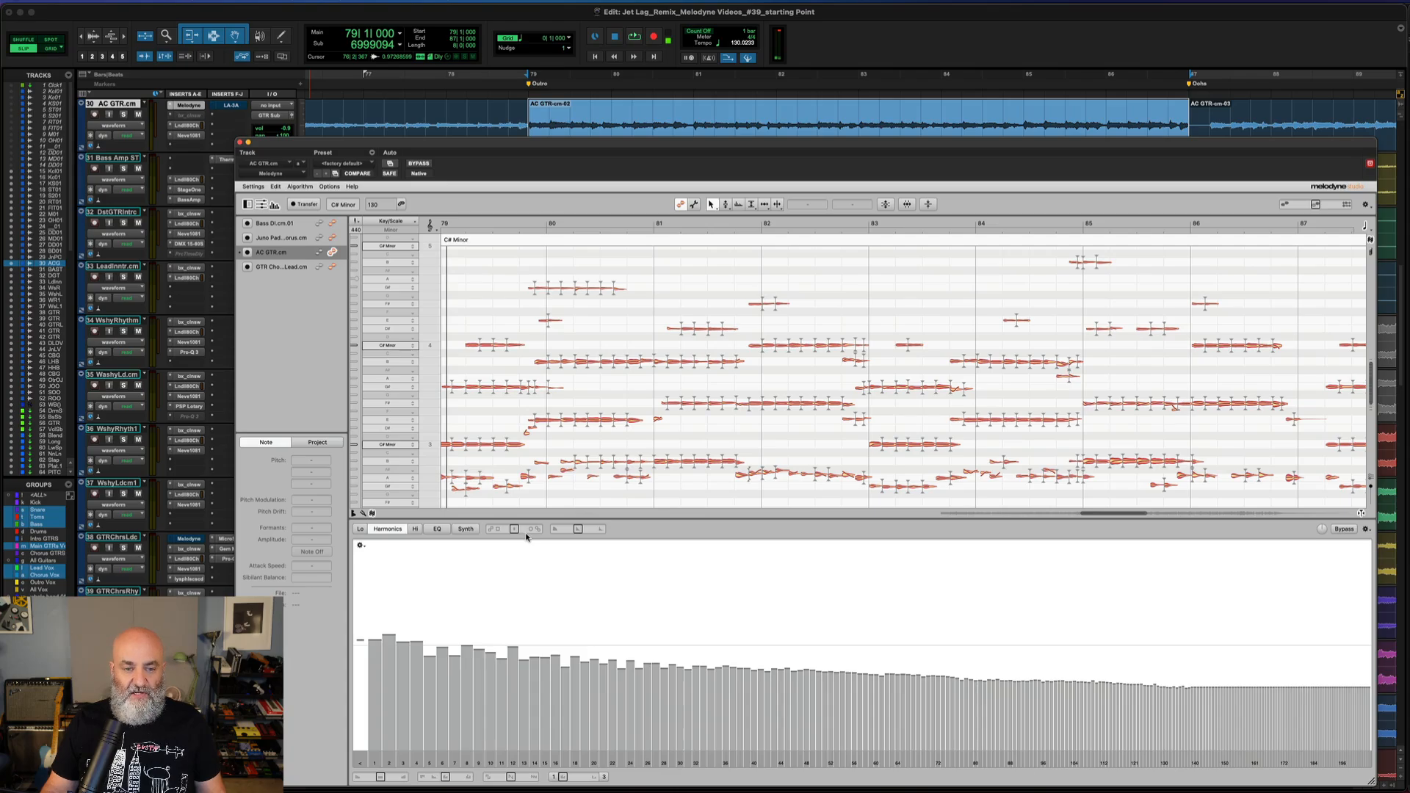
During playback, raise the Emphasis again from neutral, and repeatedly compare the guitar with the Sound Editor's processing bypassed and enabled.
key("space")
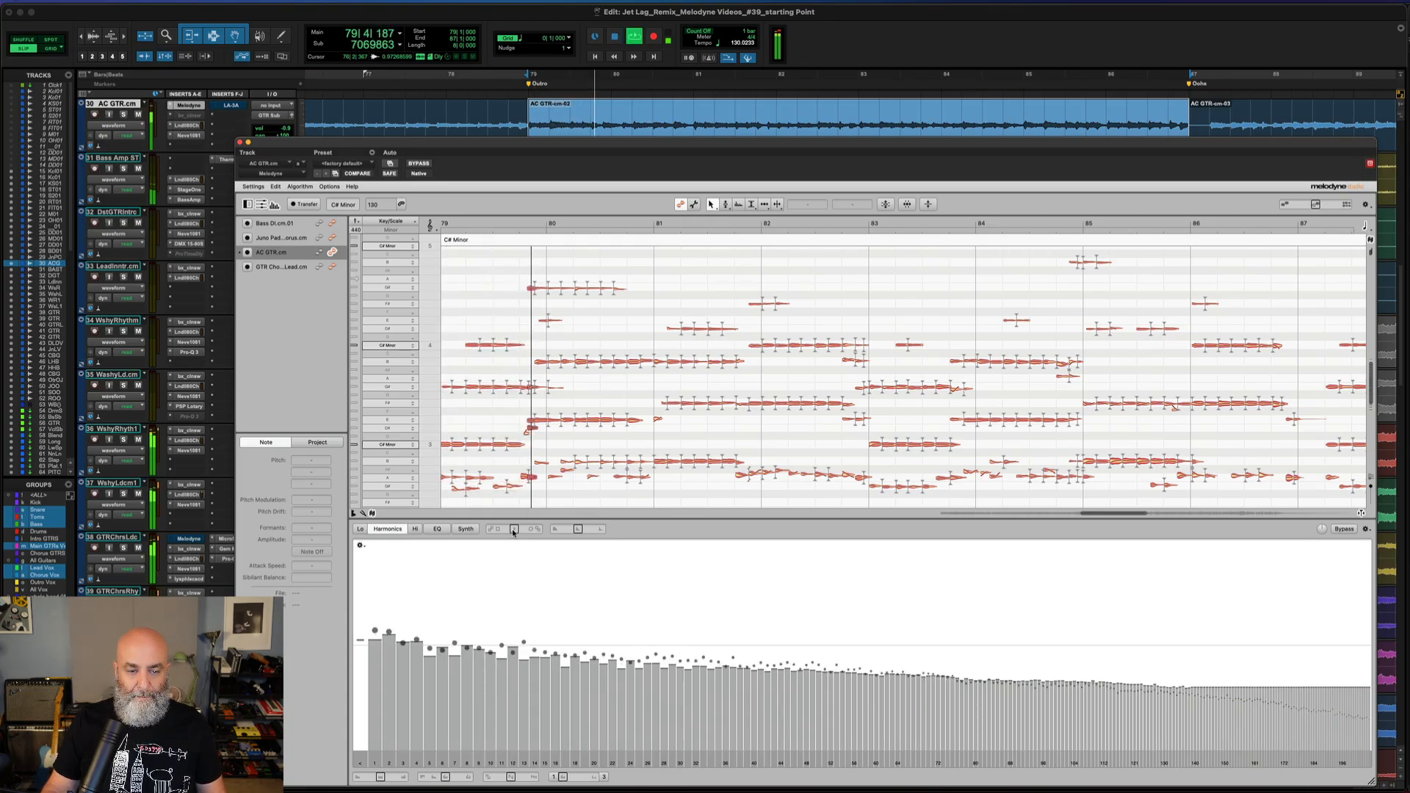
left_click_drag(513, 533, 544, 538)
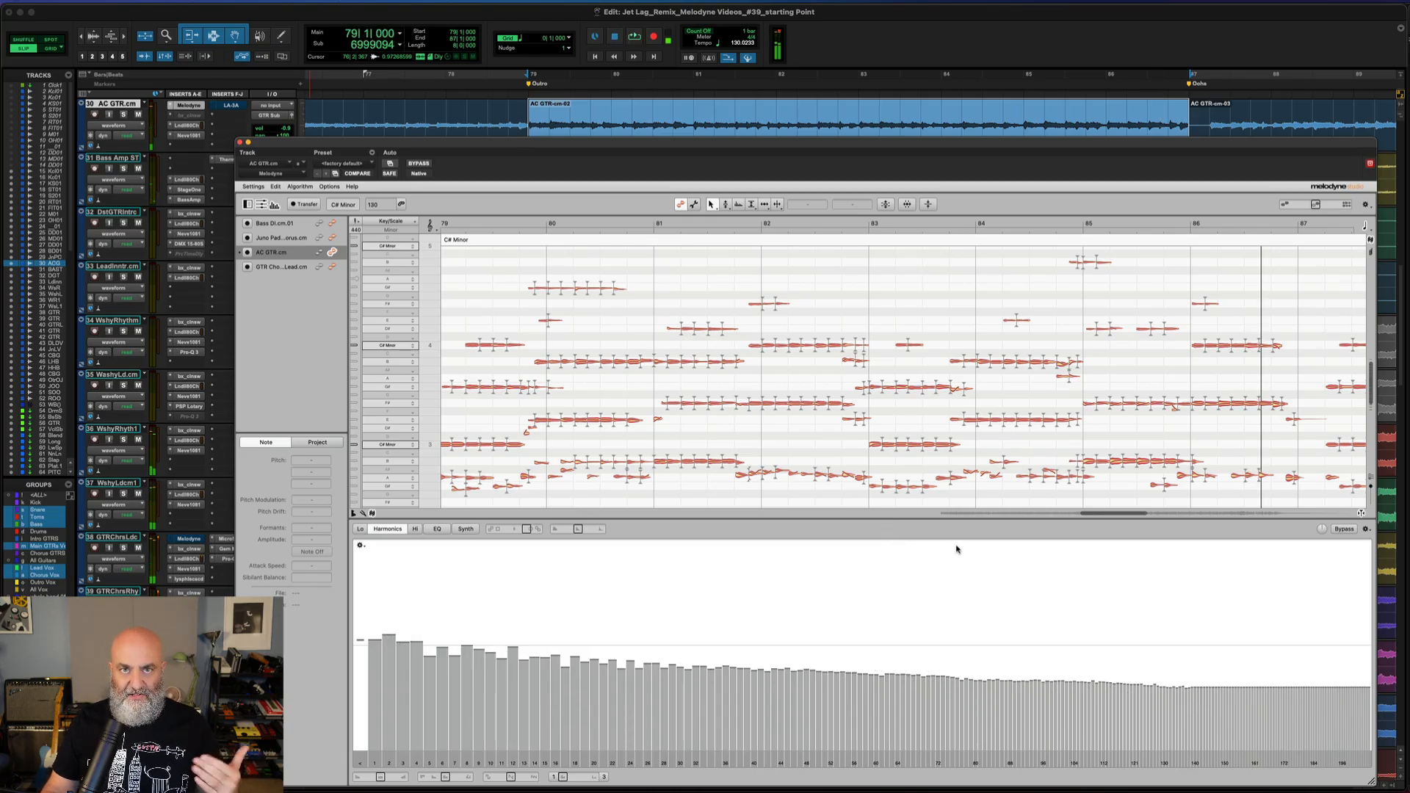
left_click(1344, 528)
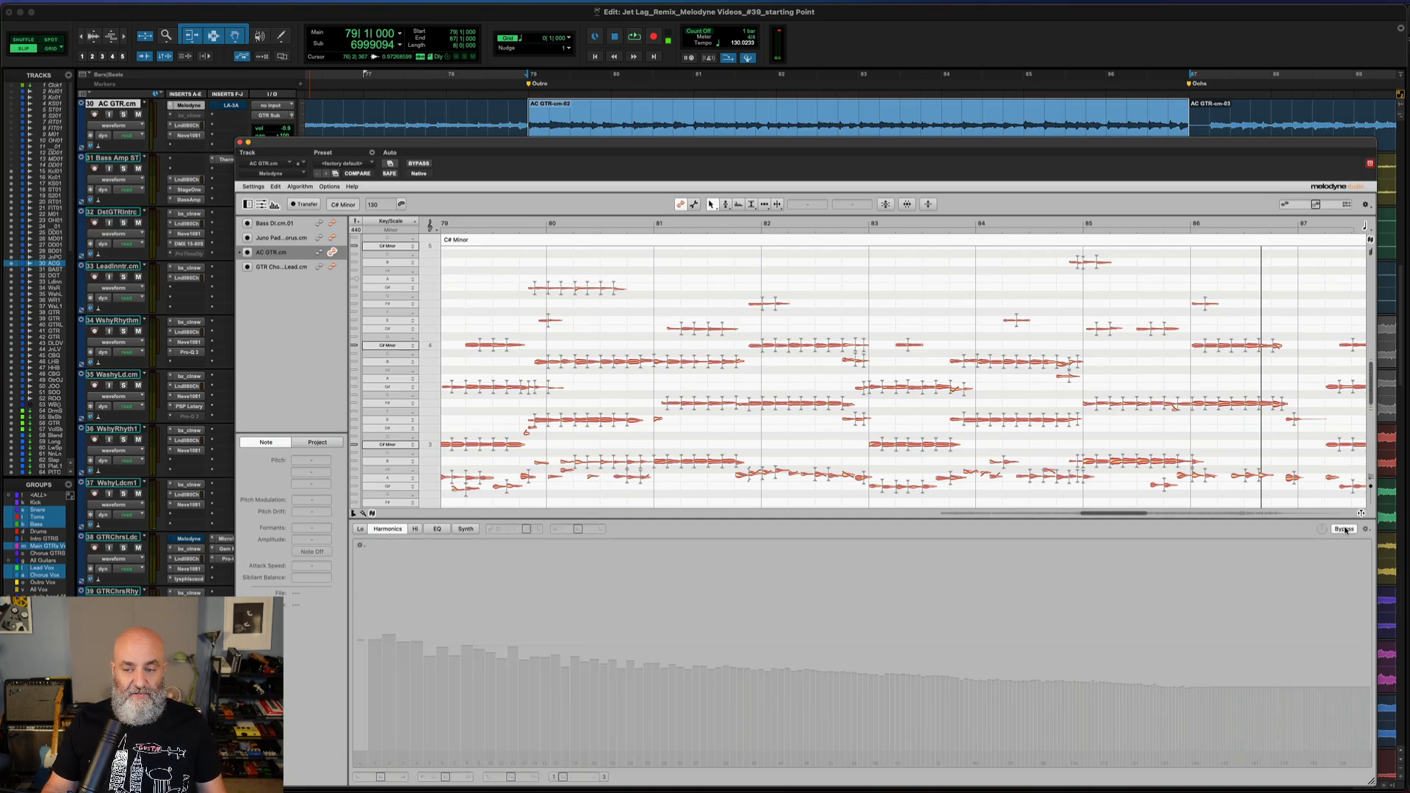
key("space")
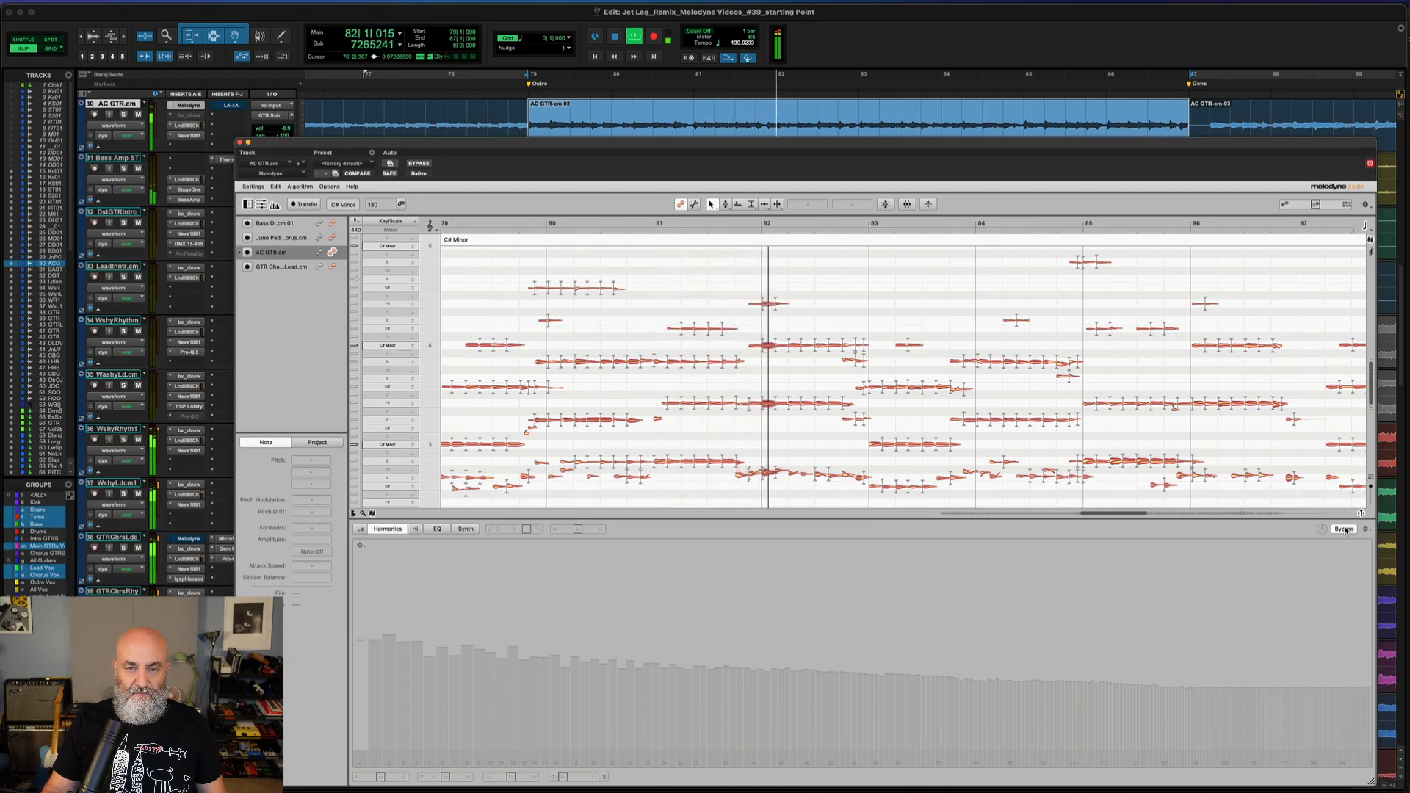
left_click(1344, 528)
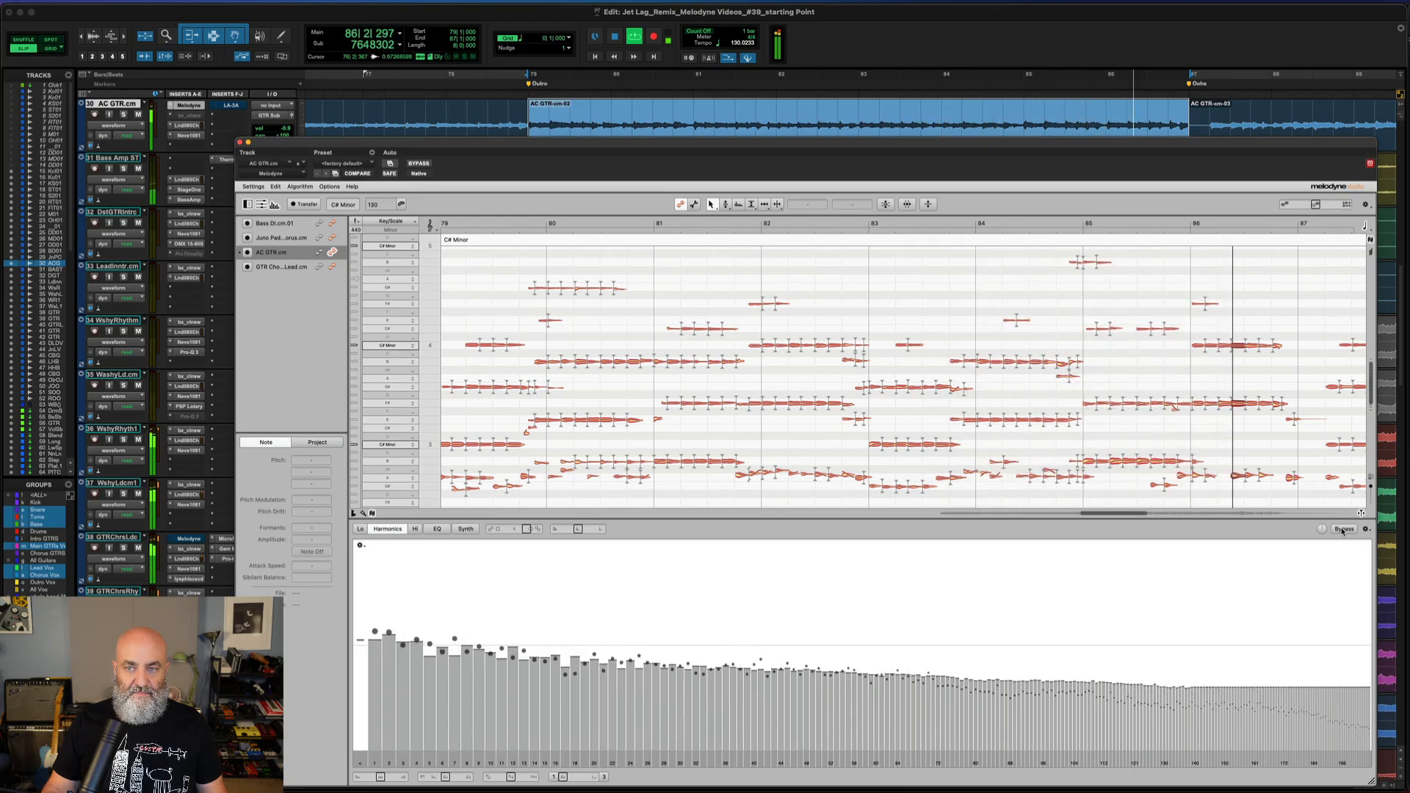
left_click(1344, 528)
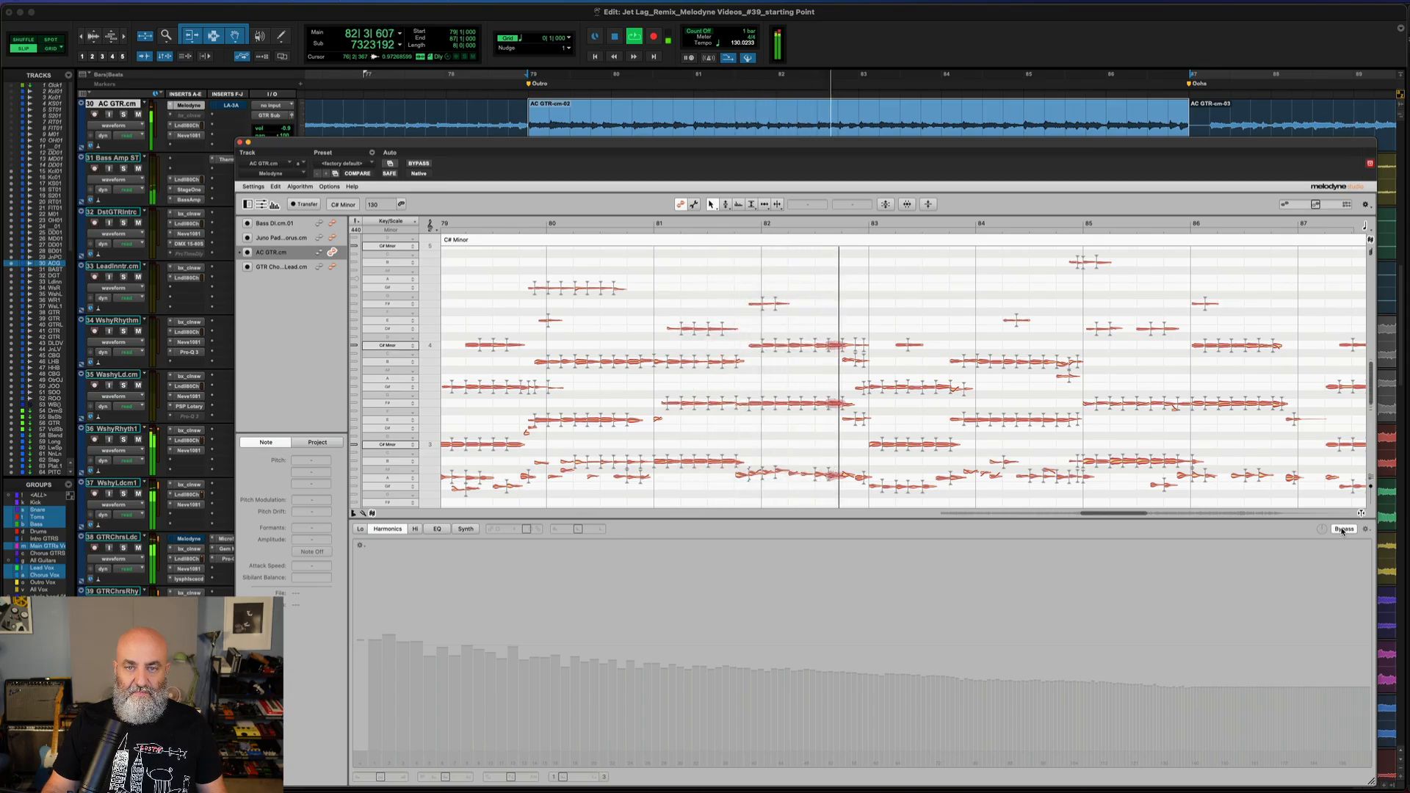
left_click(1343, 530)
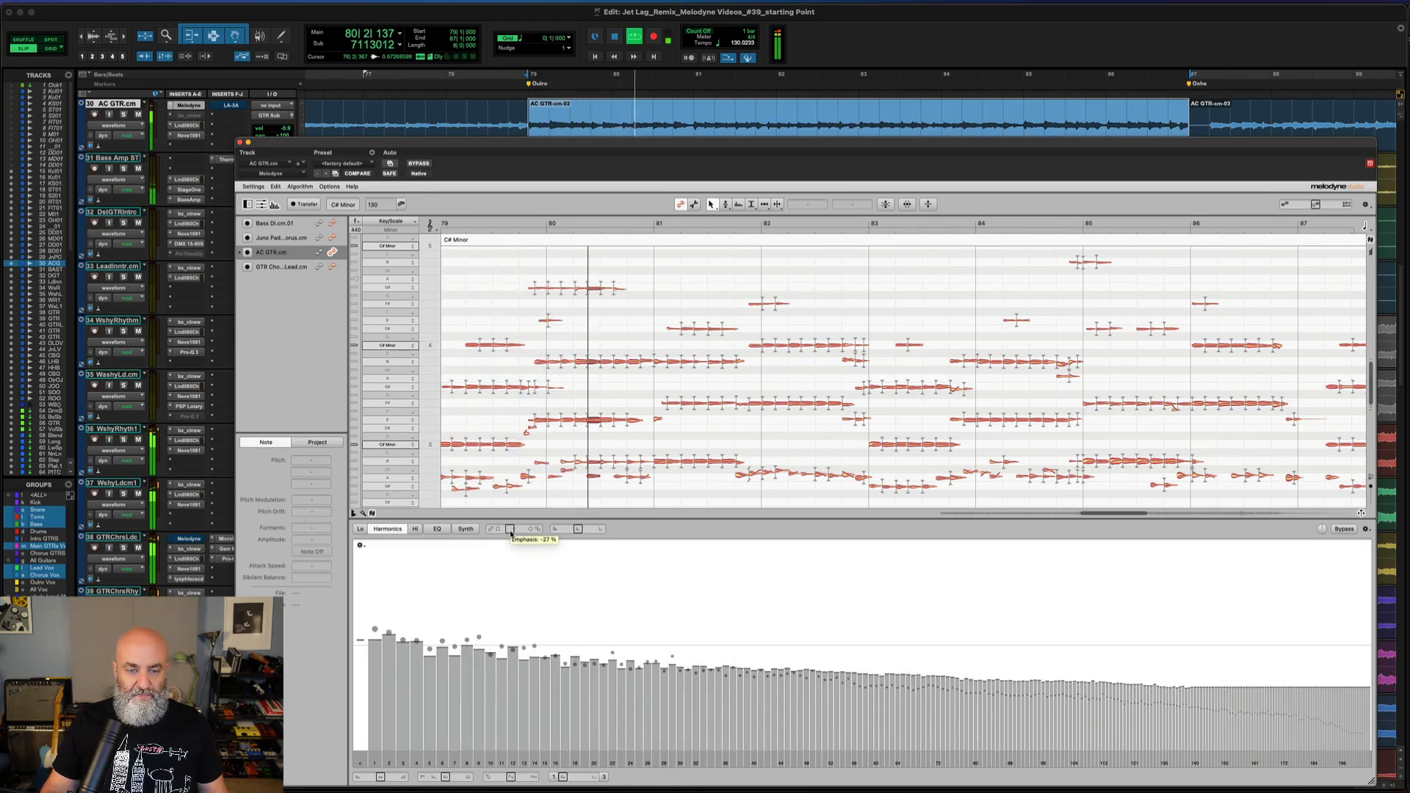
Lower the Emphasis to about -57 % while the outro plays, and stop playback.
left_click_drag(511, 534, 460, 563)
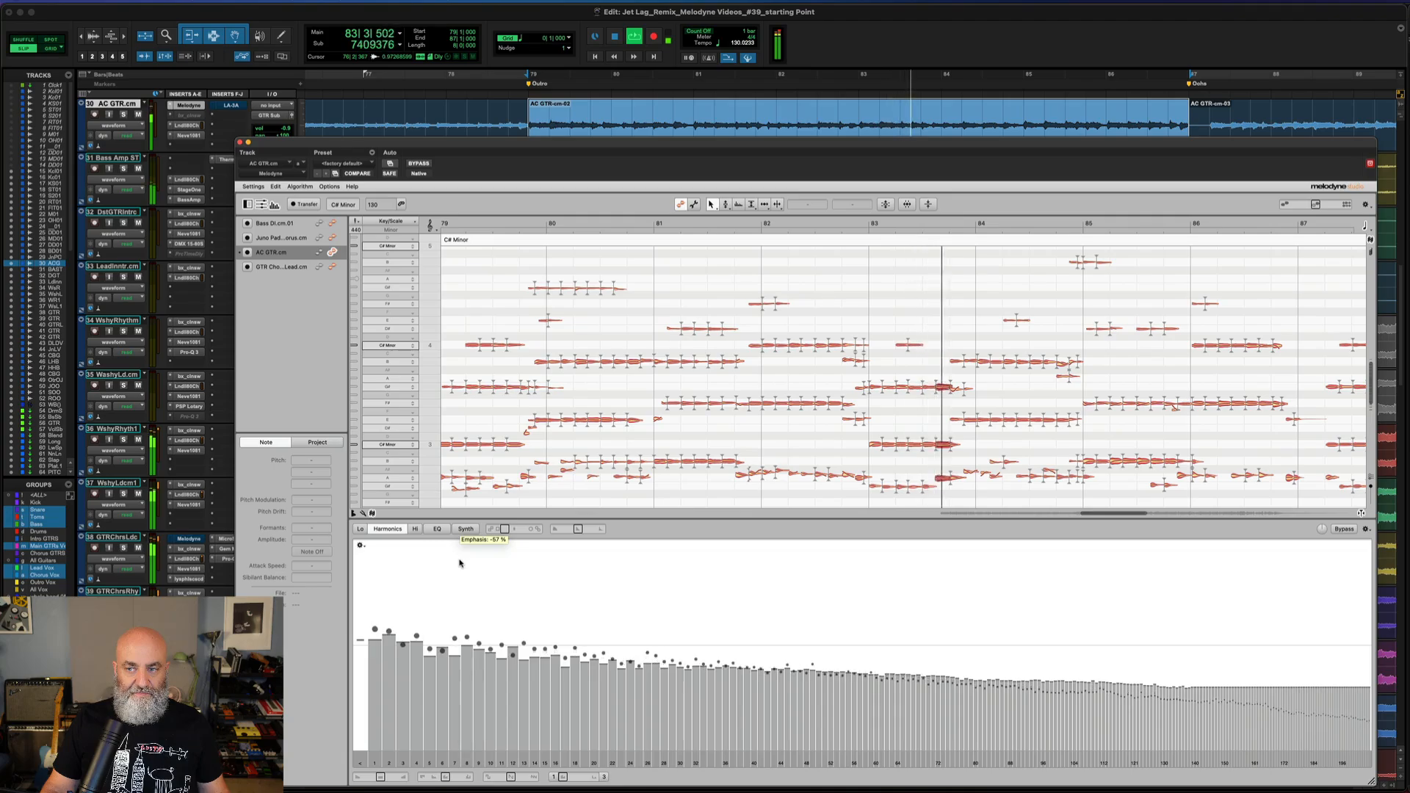
left_click_drag(459, 563, 448, 570)
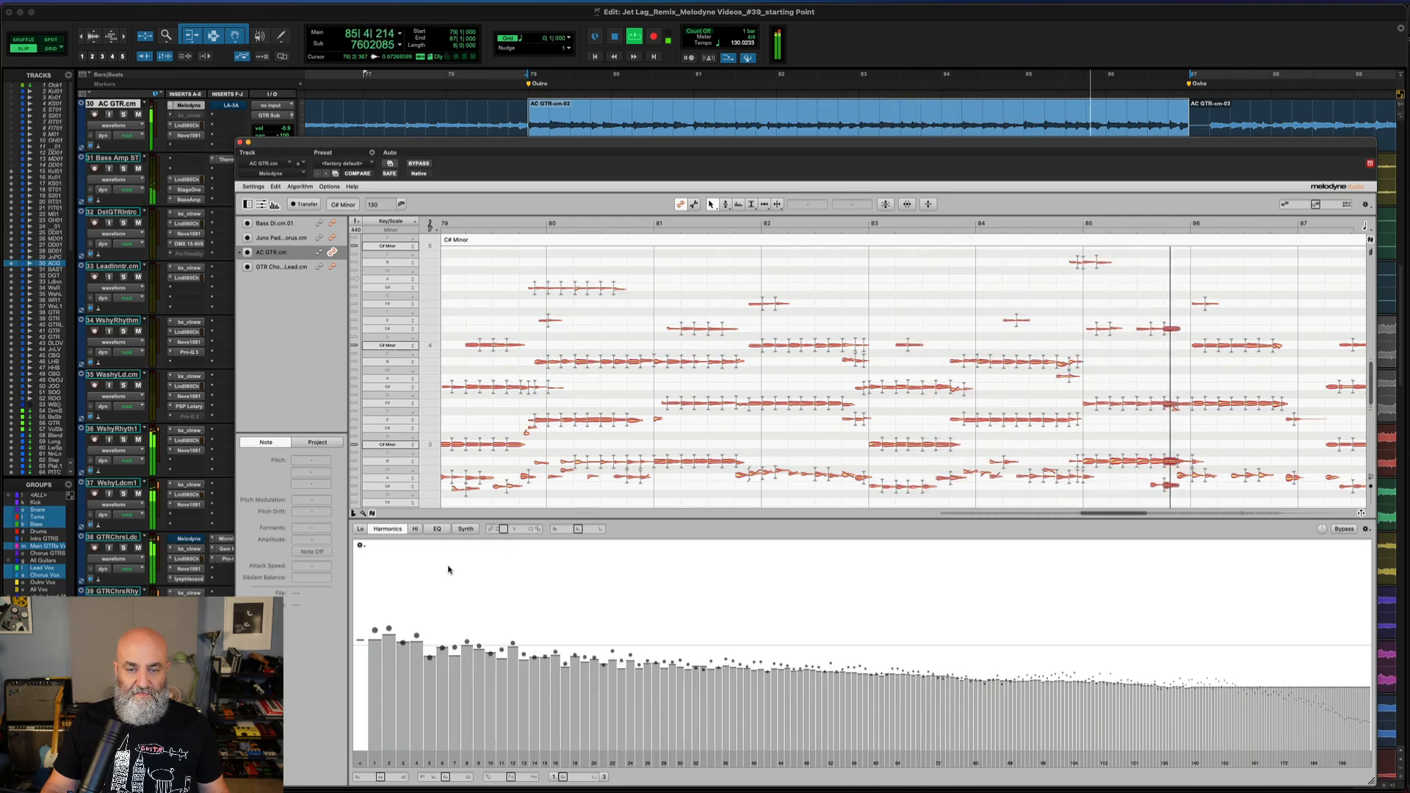
key("space")
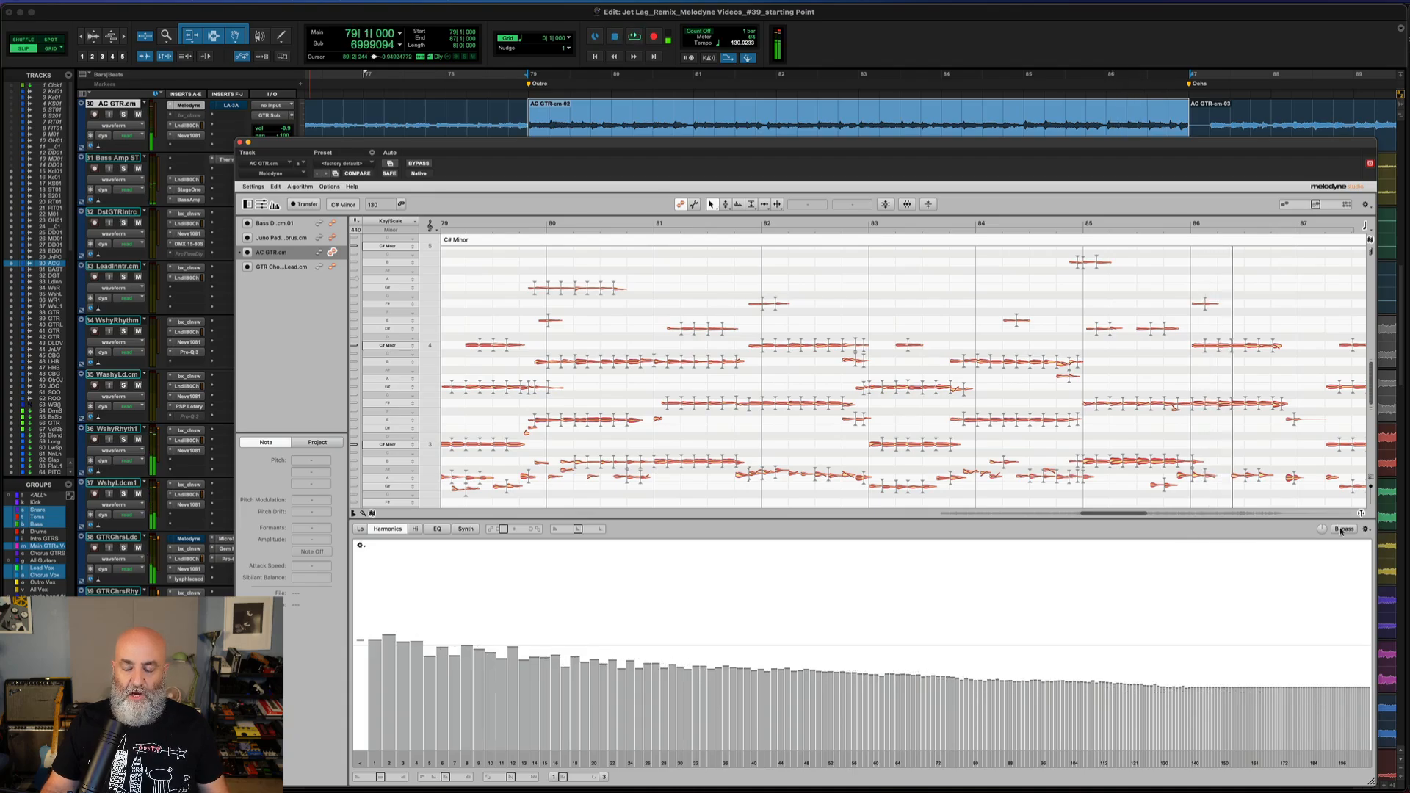
Compare the outro guitar at the negative Emphasis setting with the Sound Editor repeatedly bypassed and reactivated.
left_click(1341, 530)
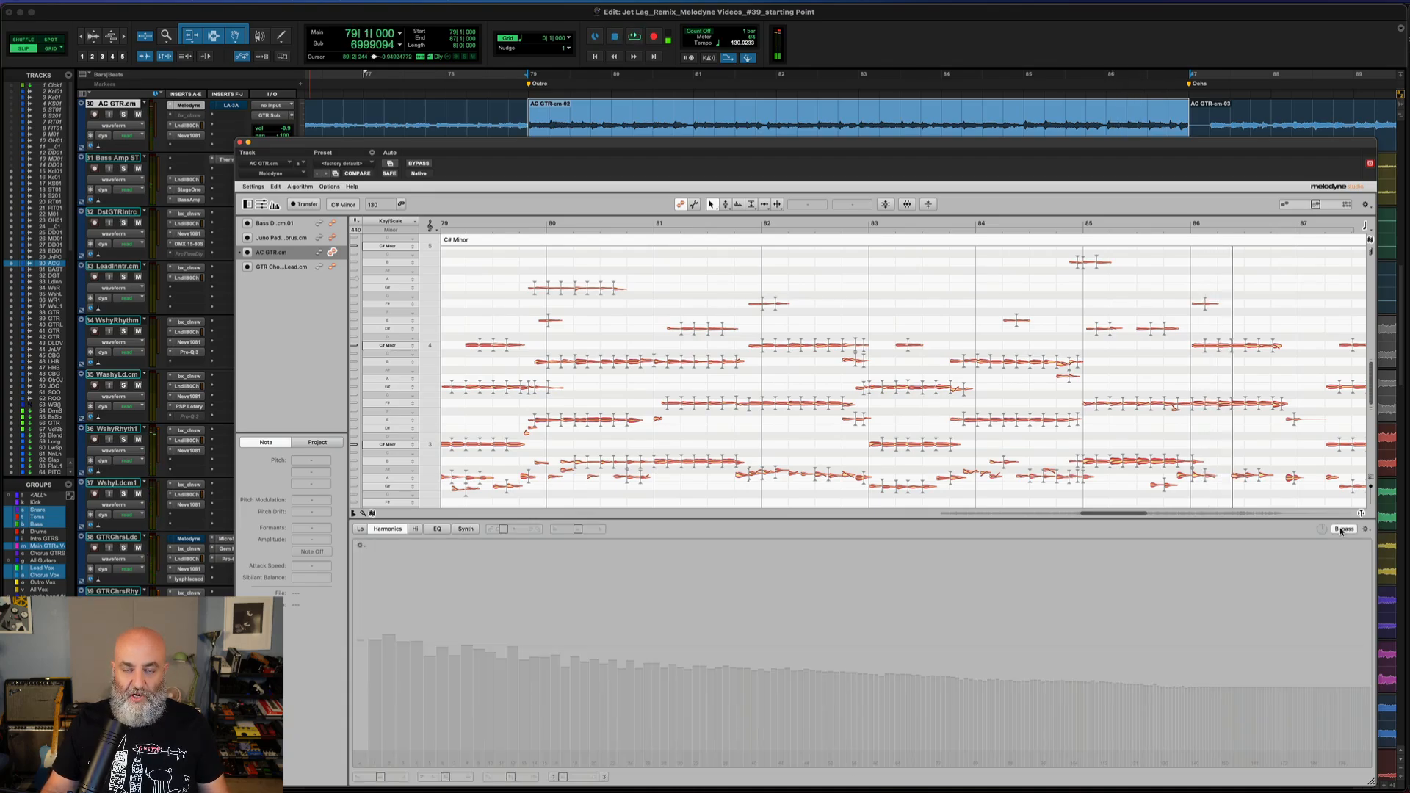
key("space")
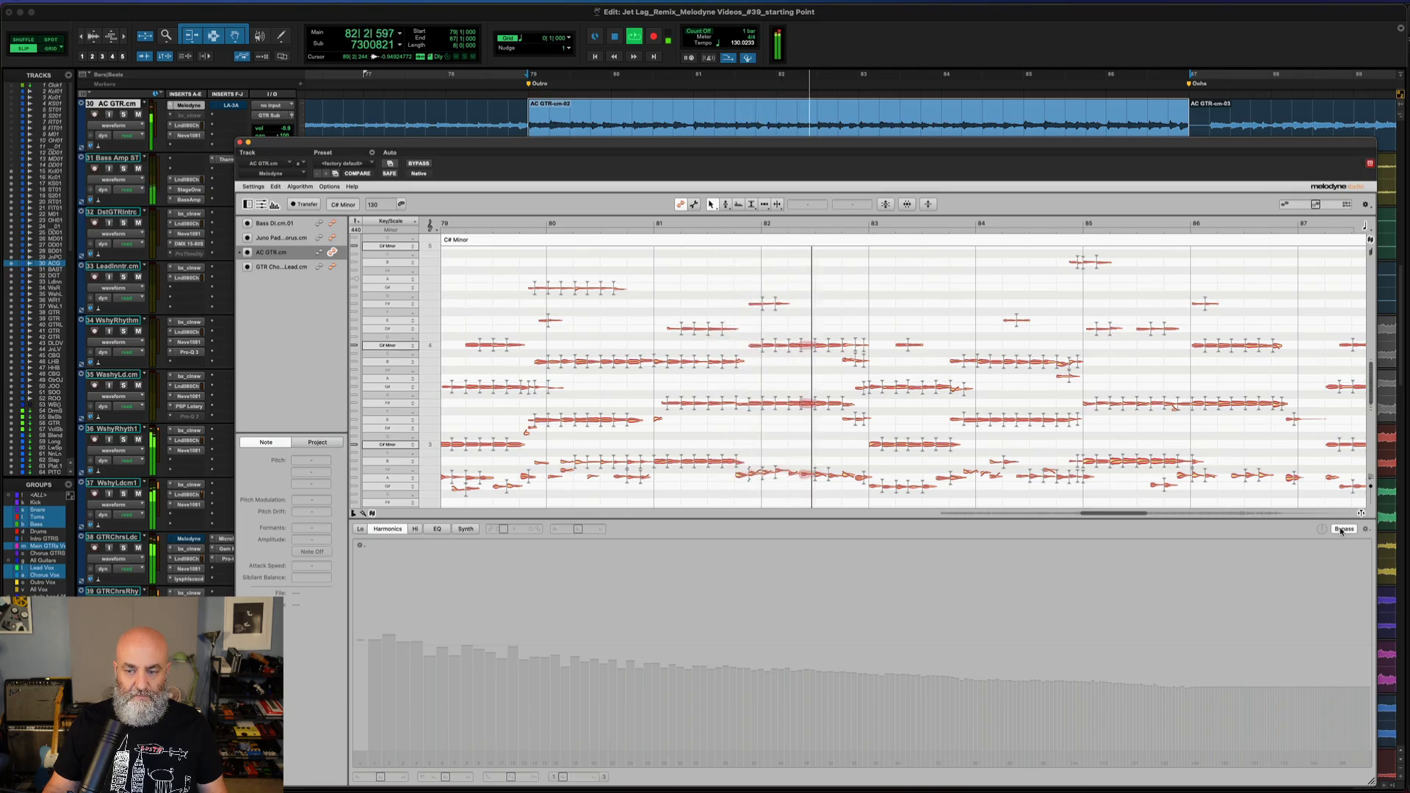
left_click(1341, 529)
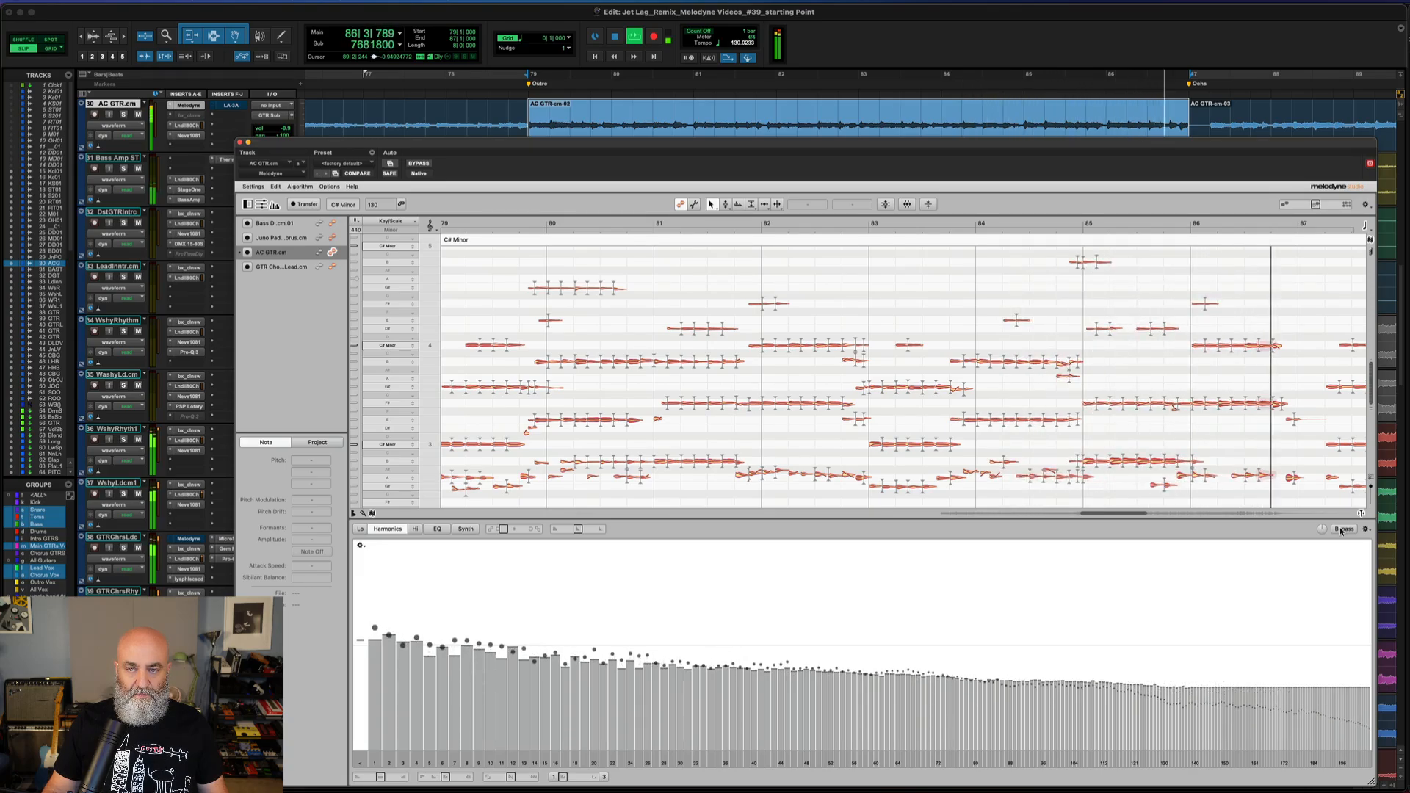
left_click(1343, 529)
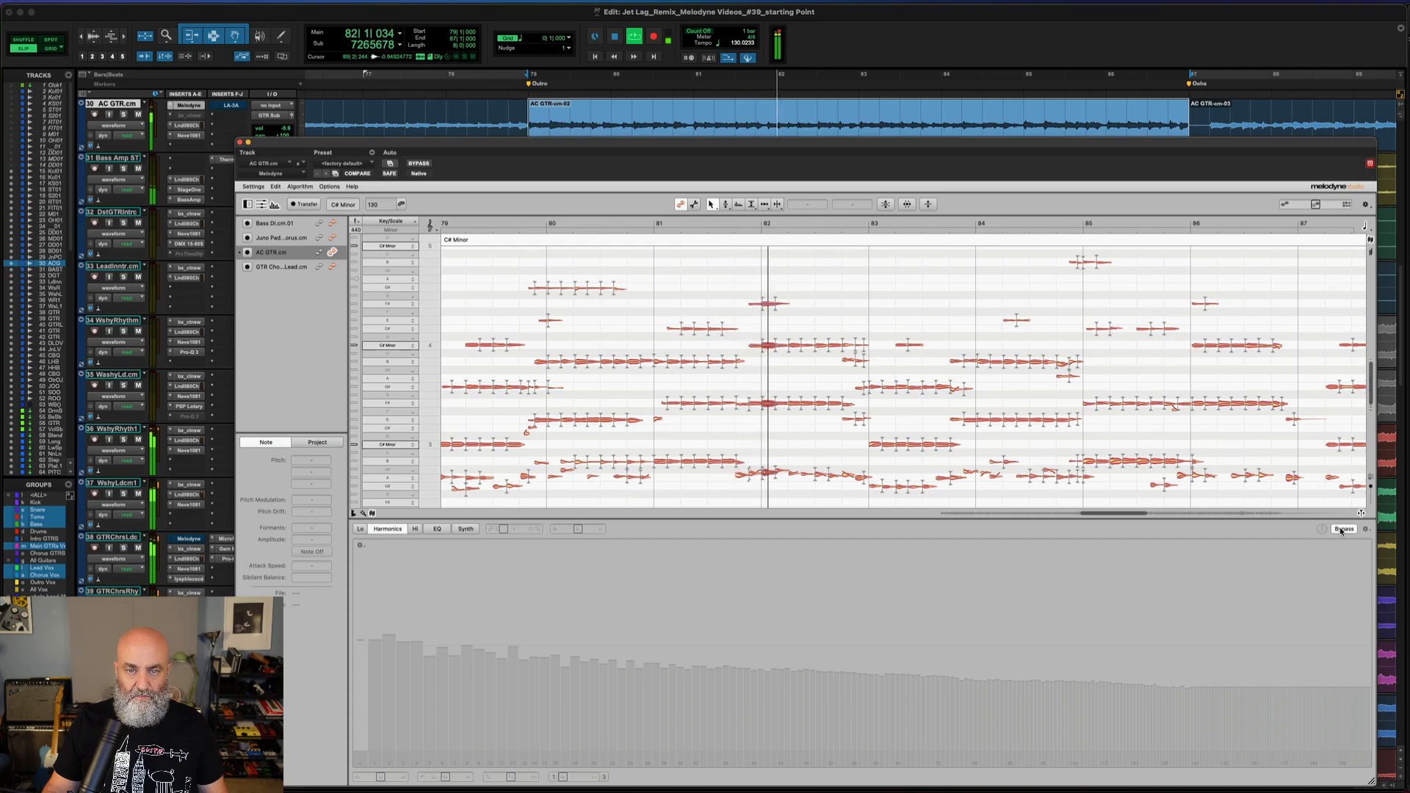
left_click(1341, 529)
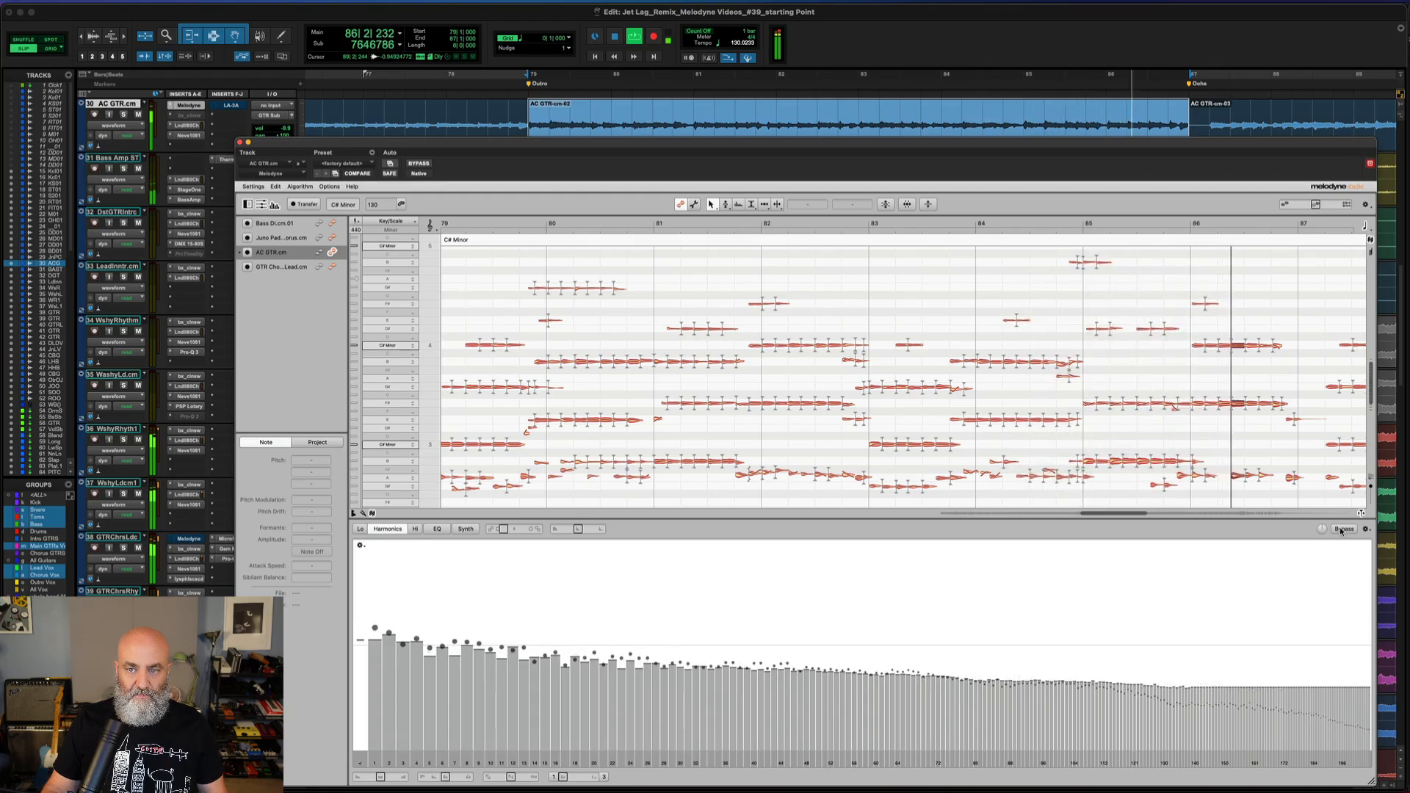
key("space")
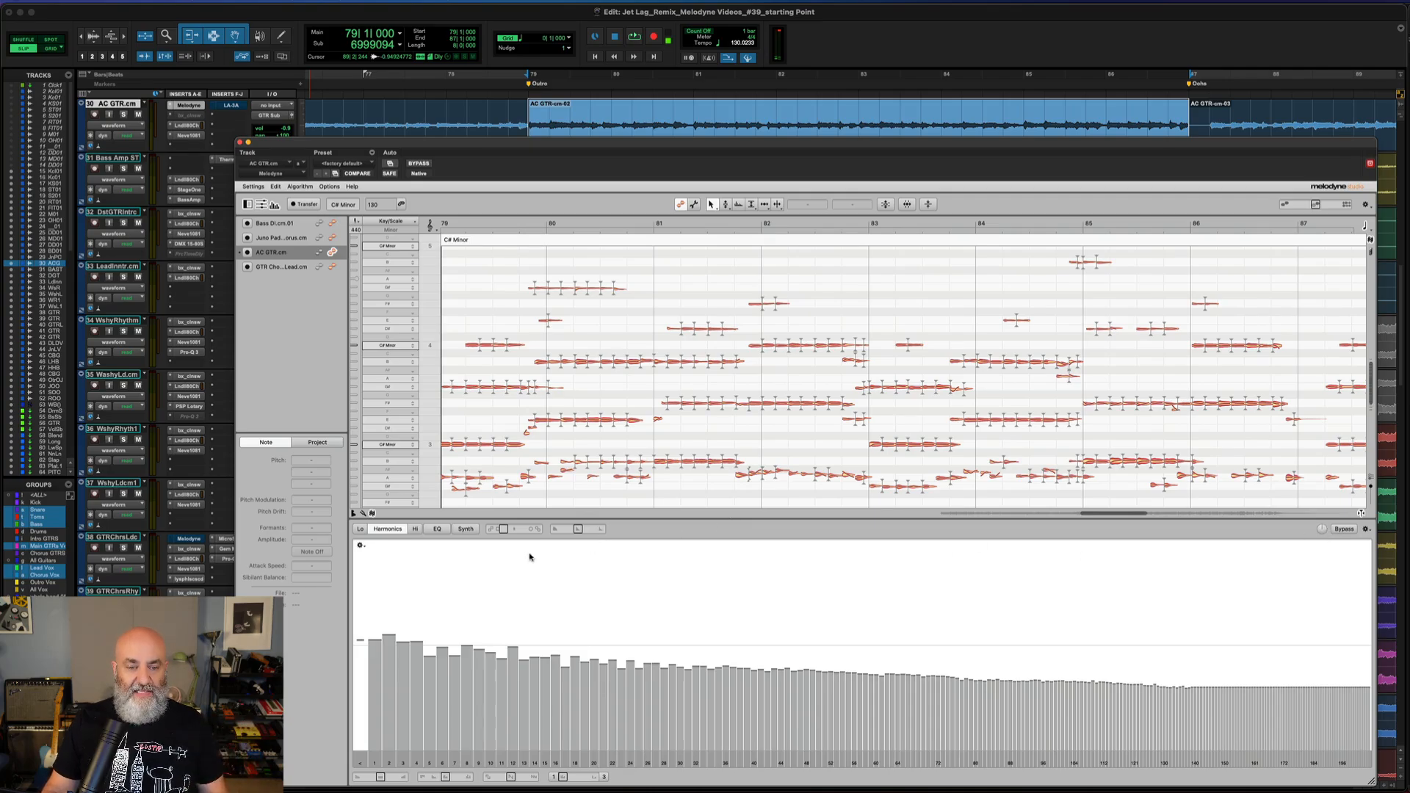
During playback, raise the Emphasis to a moderate positive amount and lower the Sound Editor's output level.
key("space")
left_click_drag(500, 526, 528, 534)
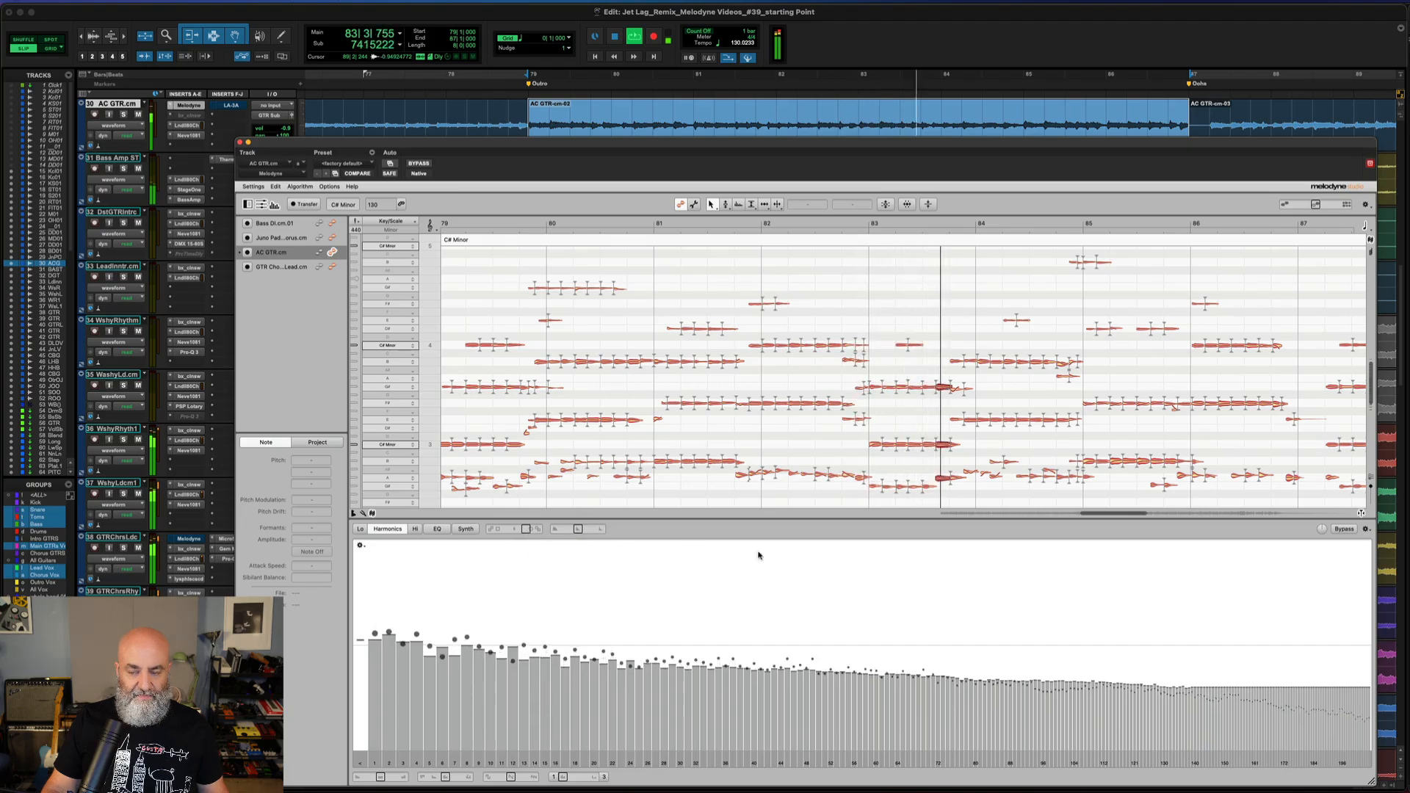
left_click_drag(1321, 528, 1320, 560)
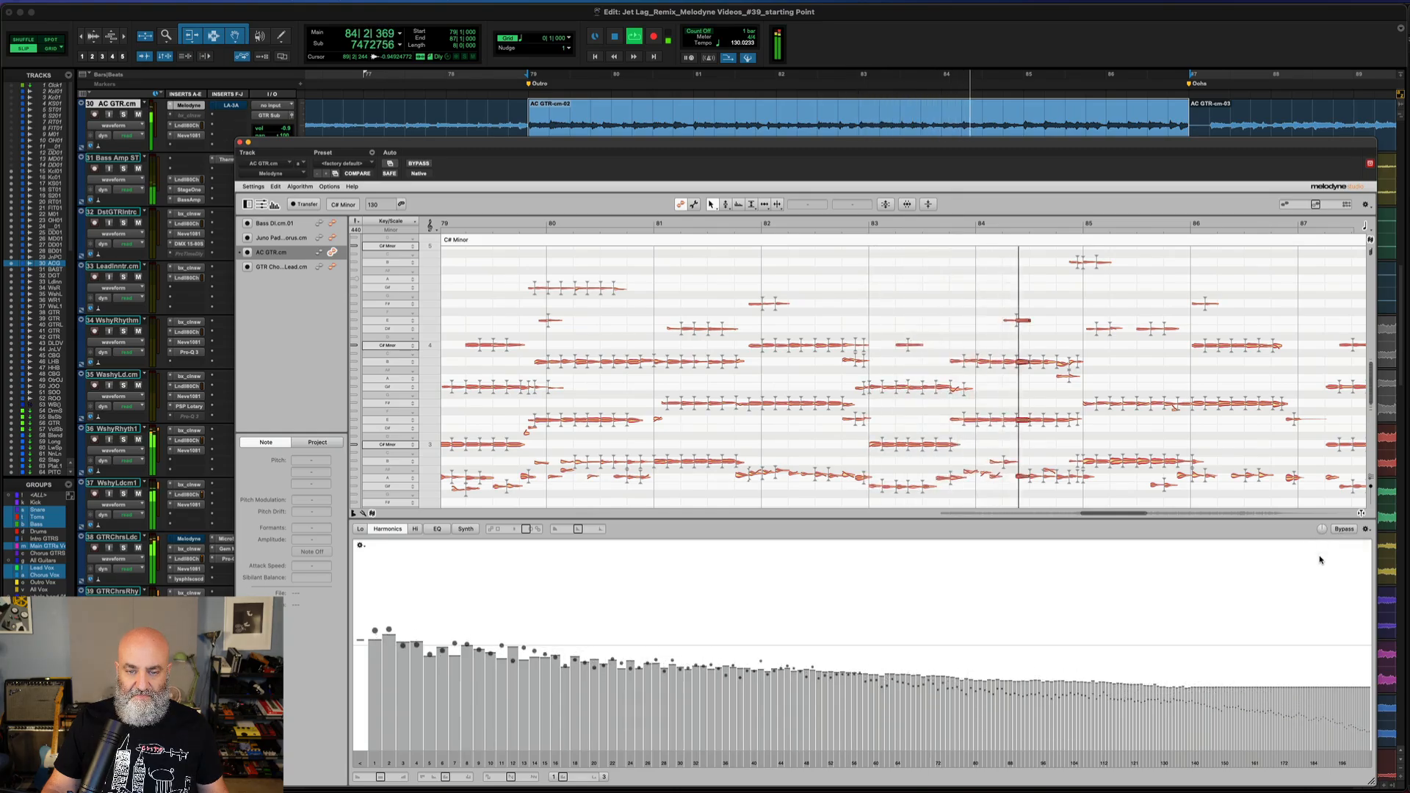
key("space")
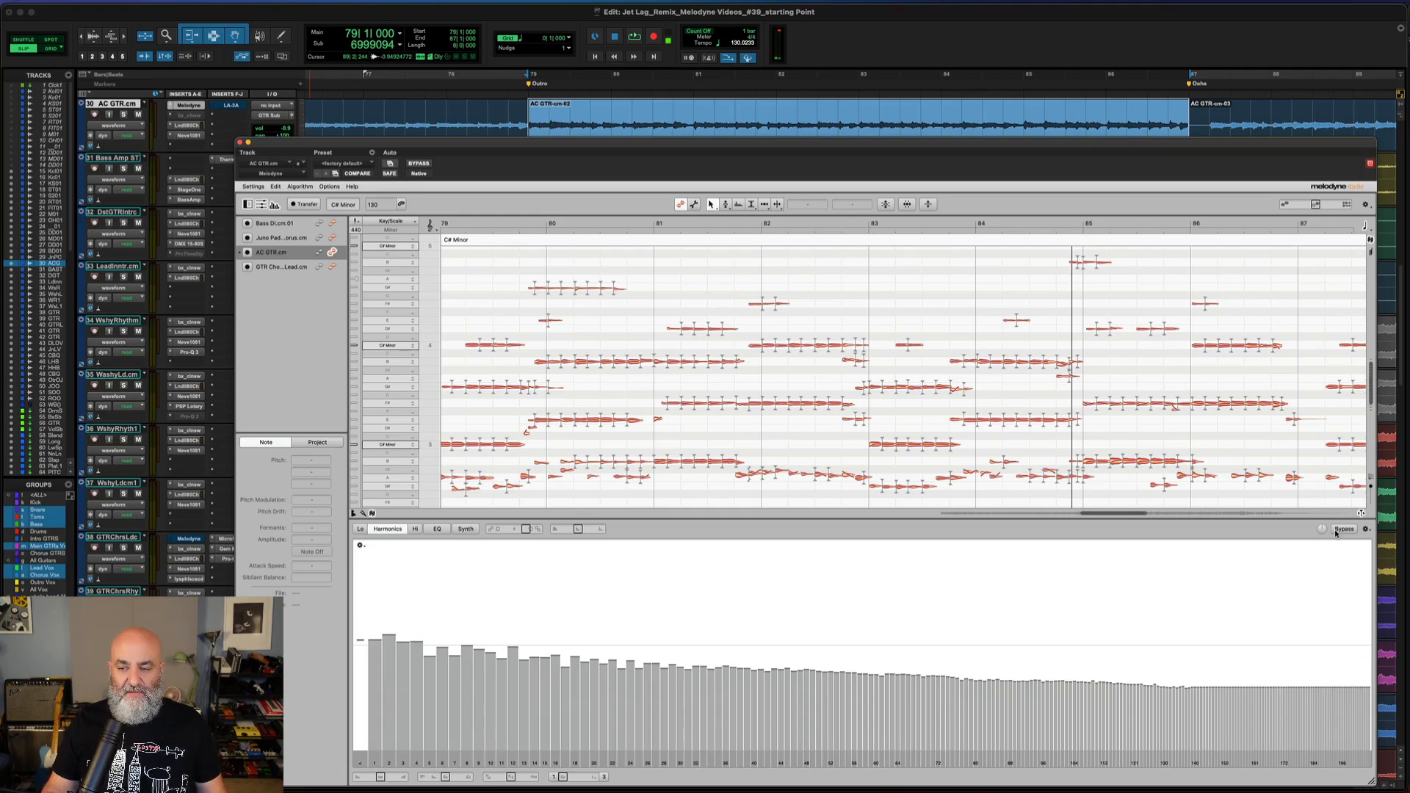
Play the outro and compare the level-adjusted positive Emphasis setting against the bypassed Sound Editor.
left_click(1342, 529)
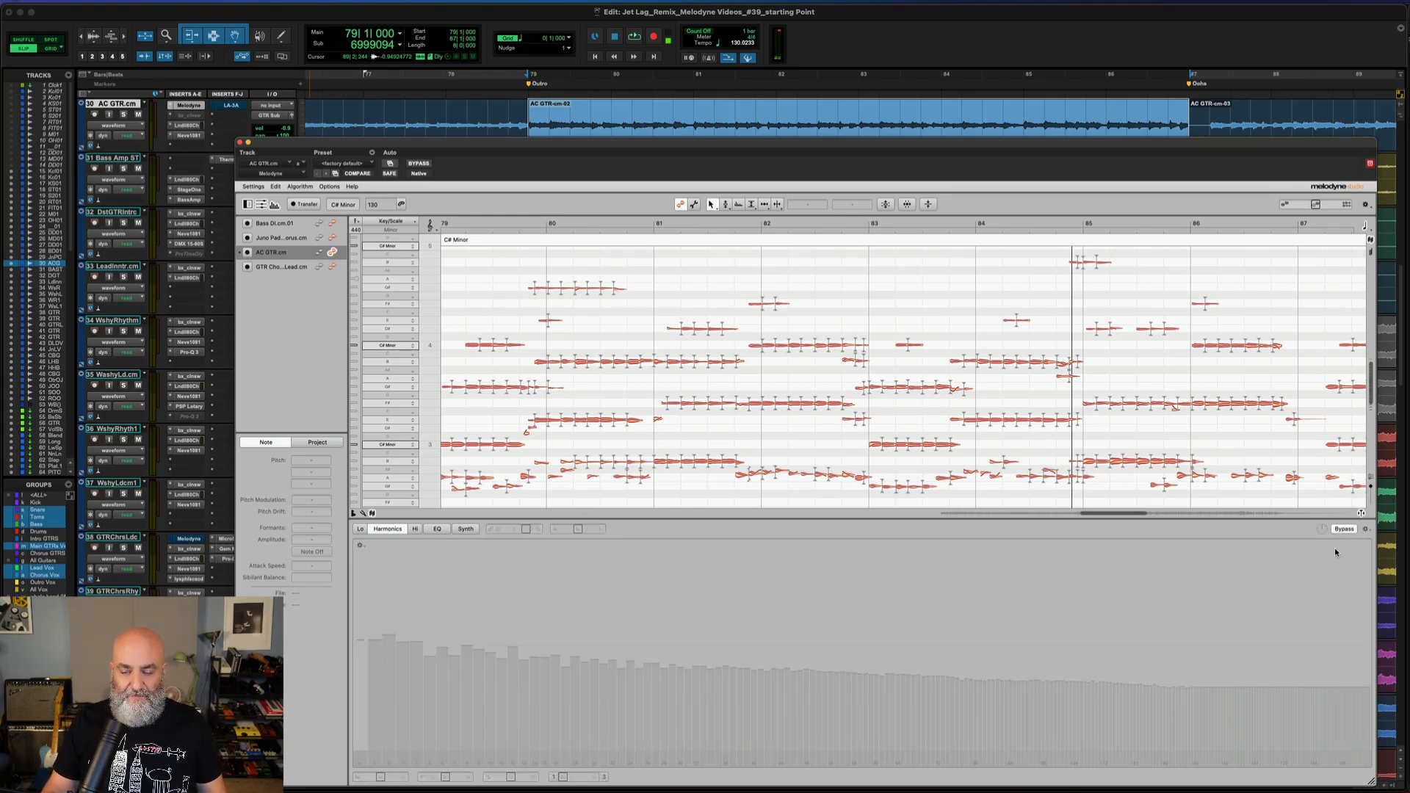
key("space")
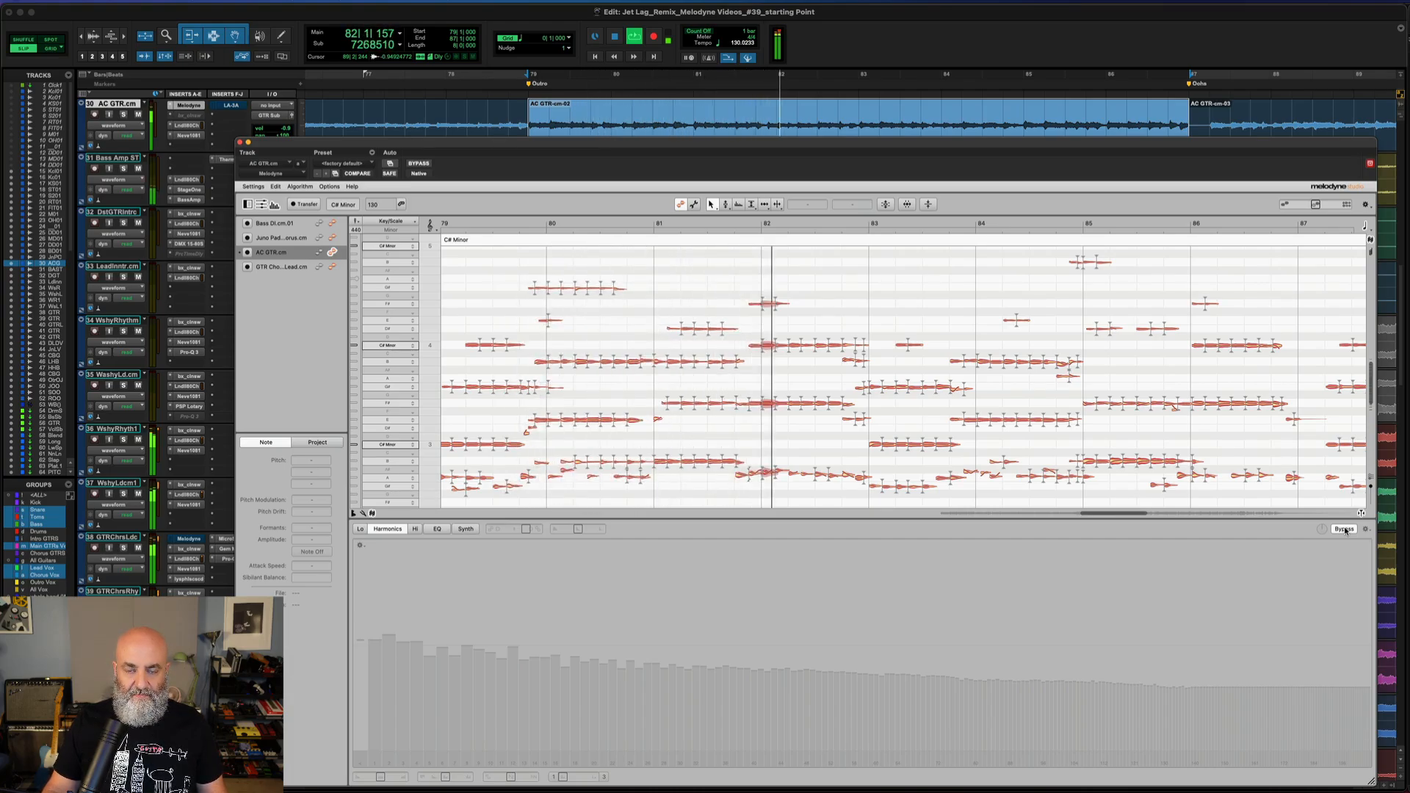
left_click(1345, 529)
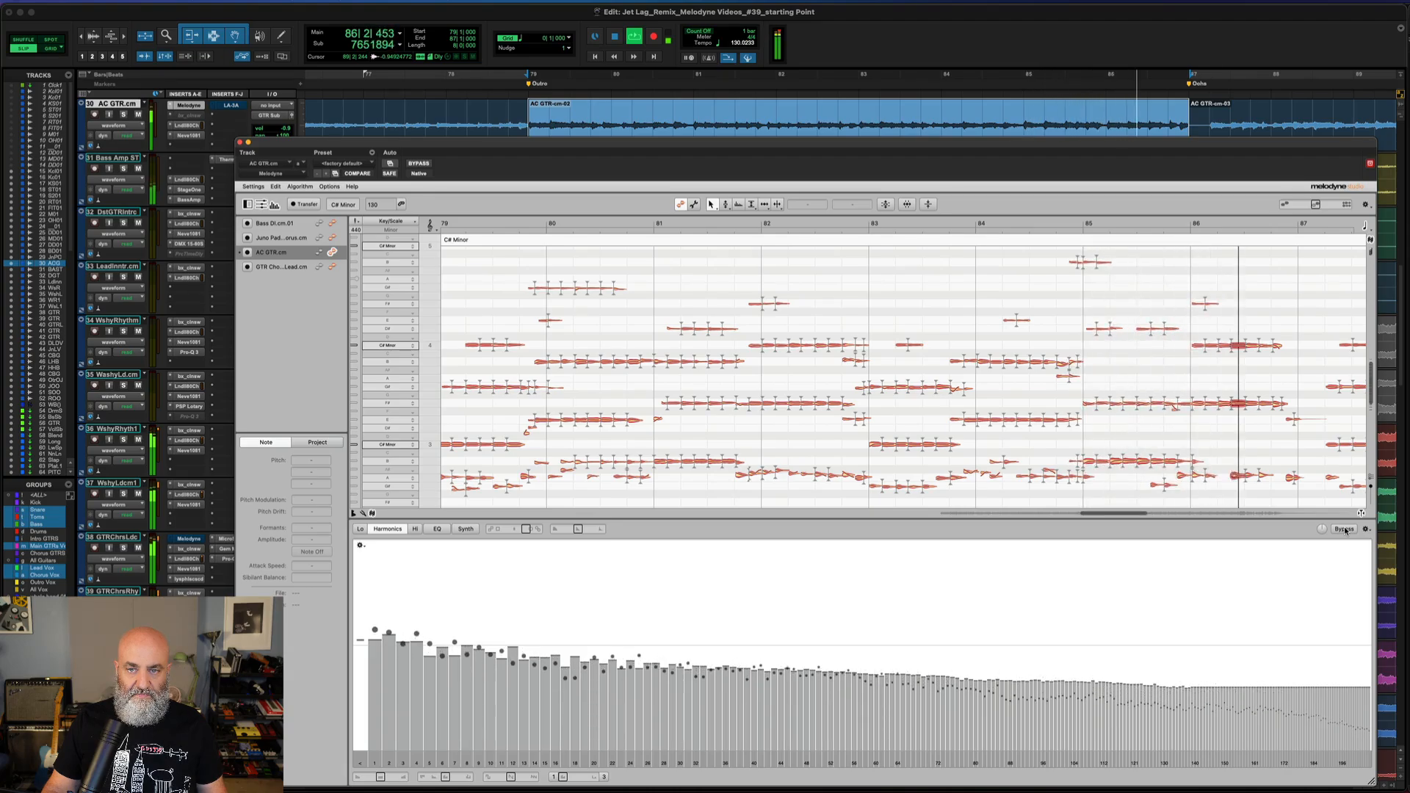
key("space")
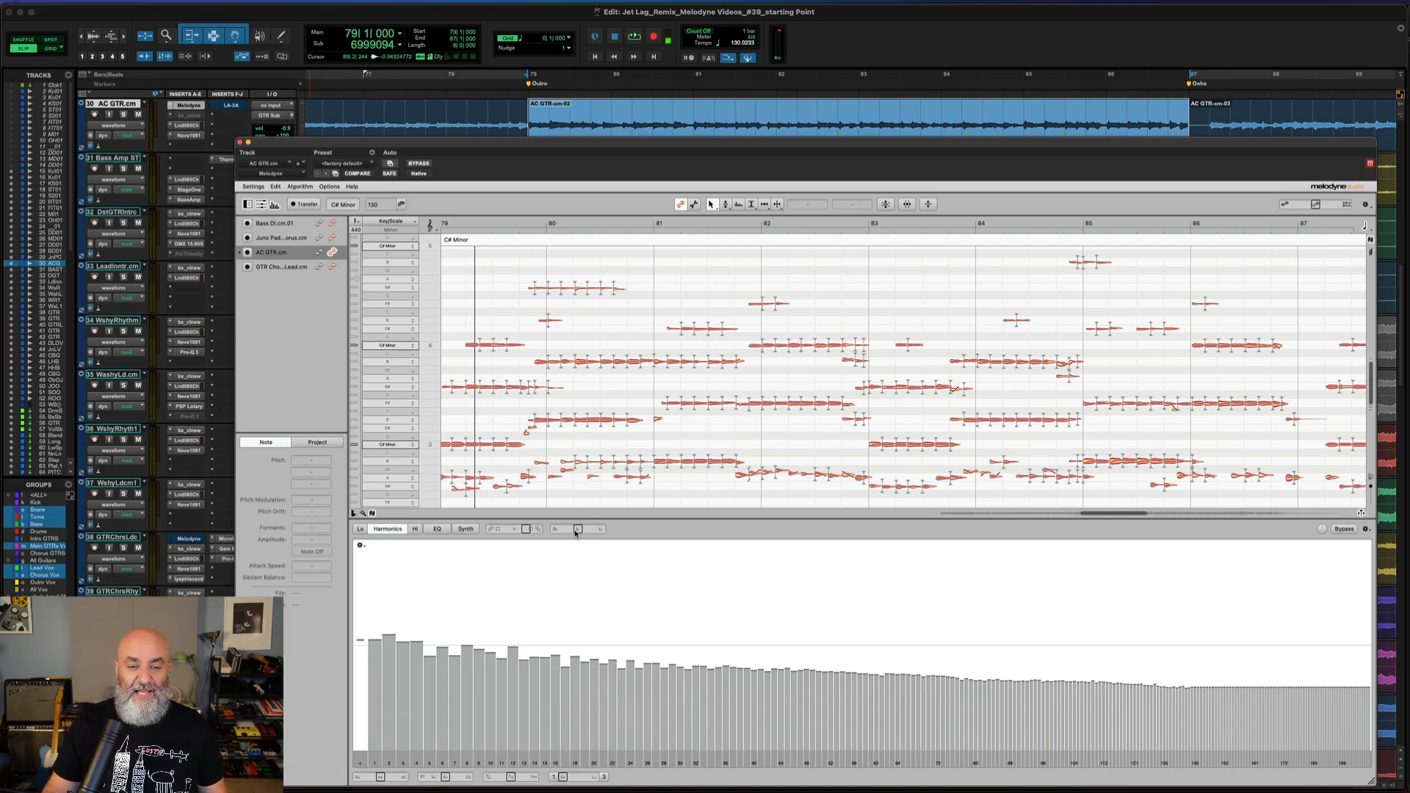
mouse_move(575, 533)
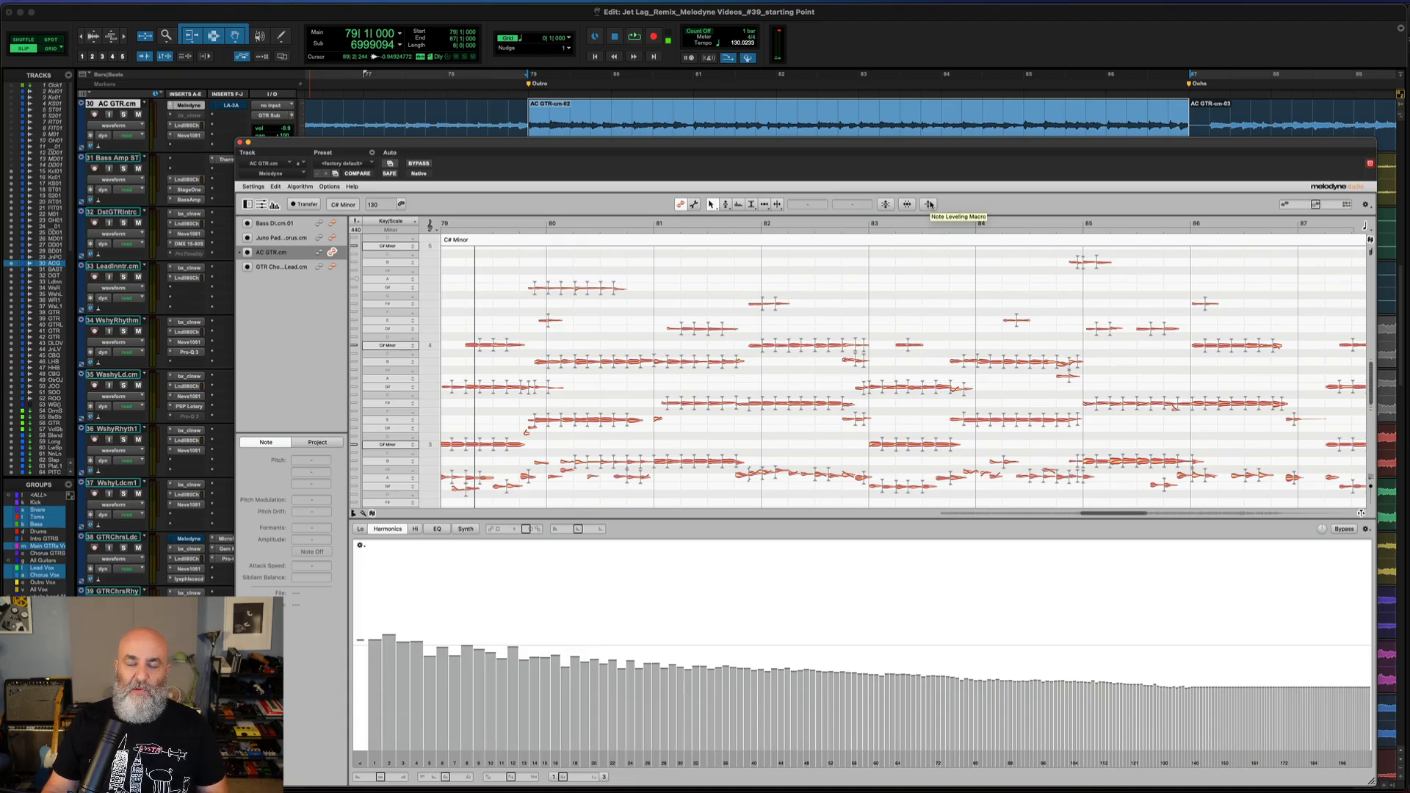
left_click(821, 346)
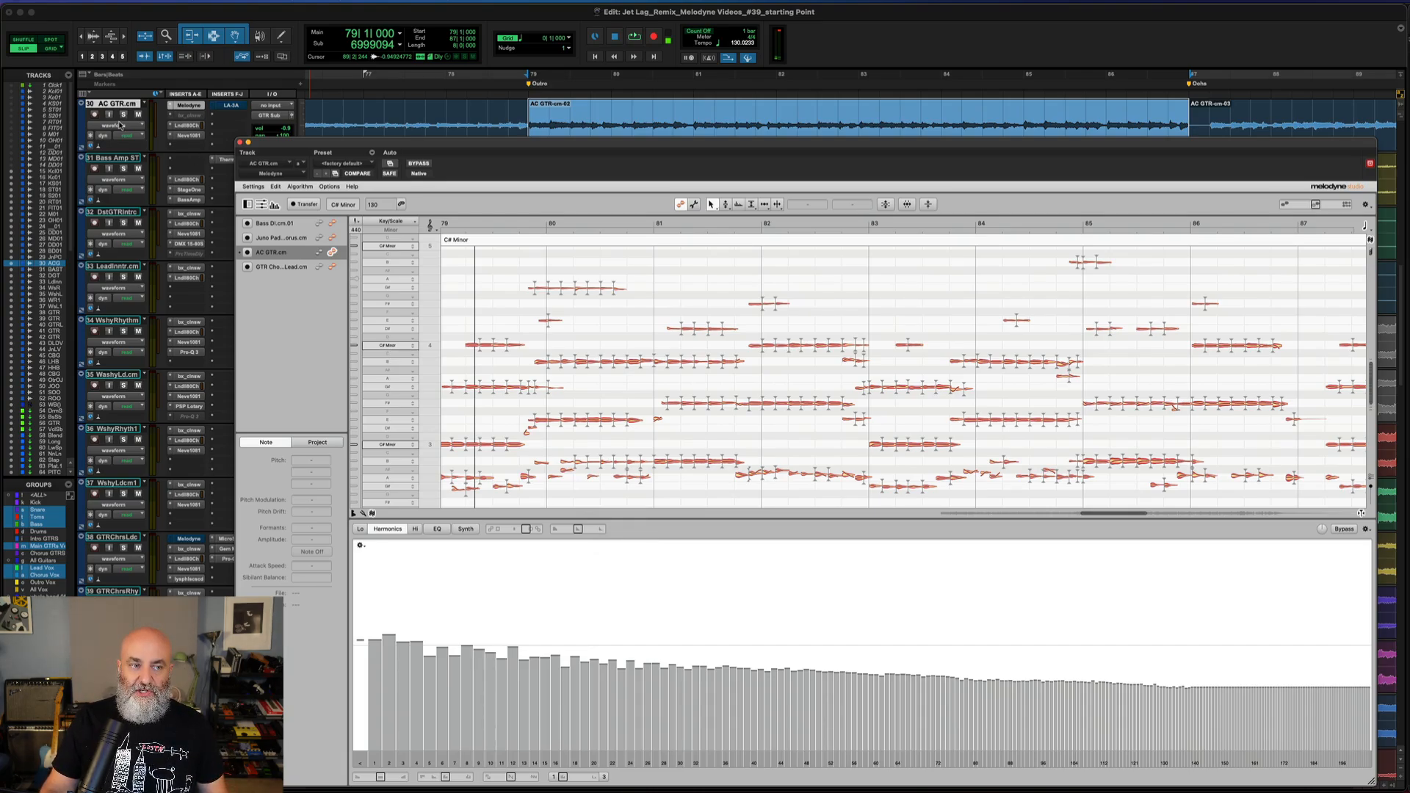
Solo the acoustic guitar track and raise the Sound Editor's Dynamics progressively to a strong positive amount during outro playback.
left_click(125, 115)
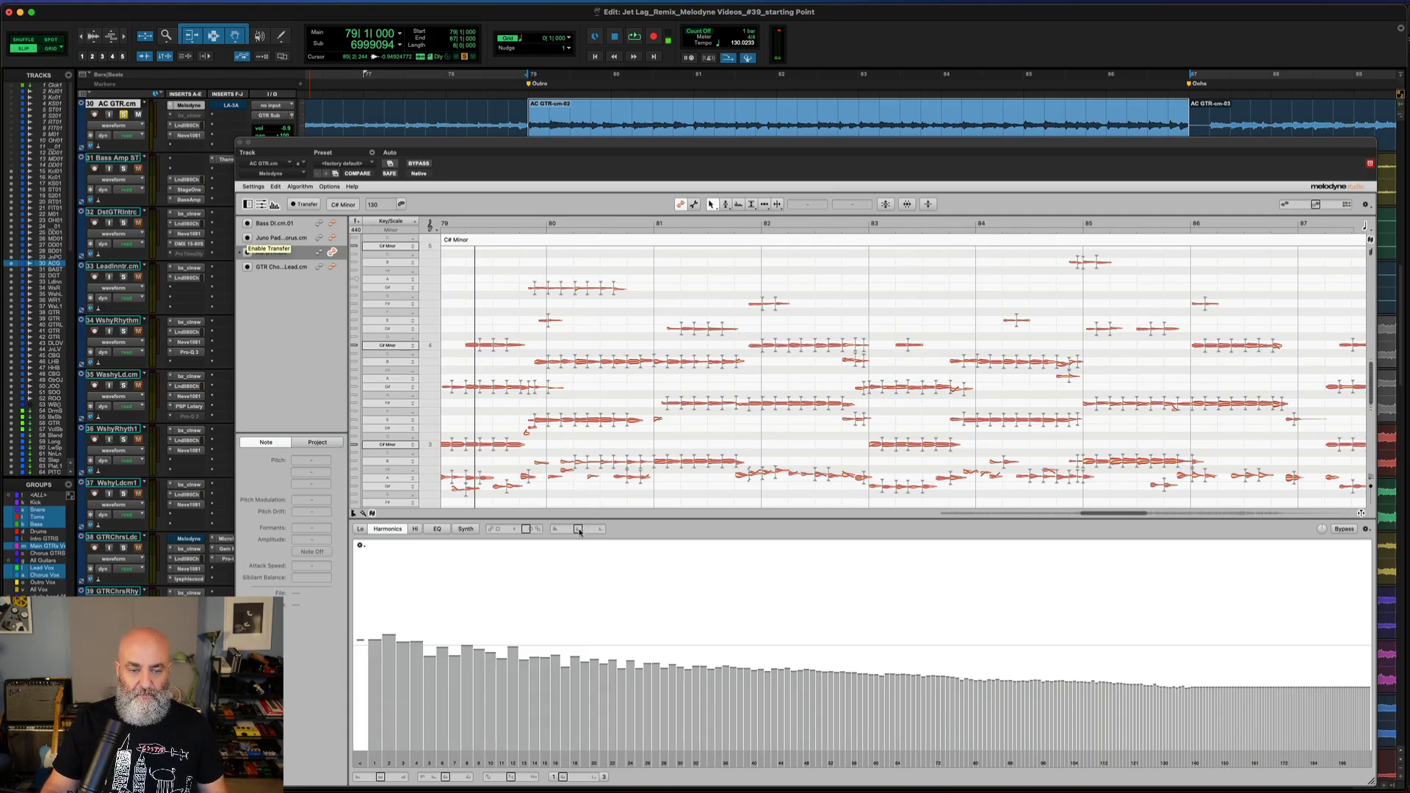
key("space")
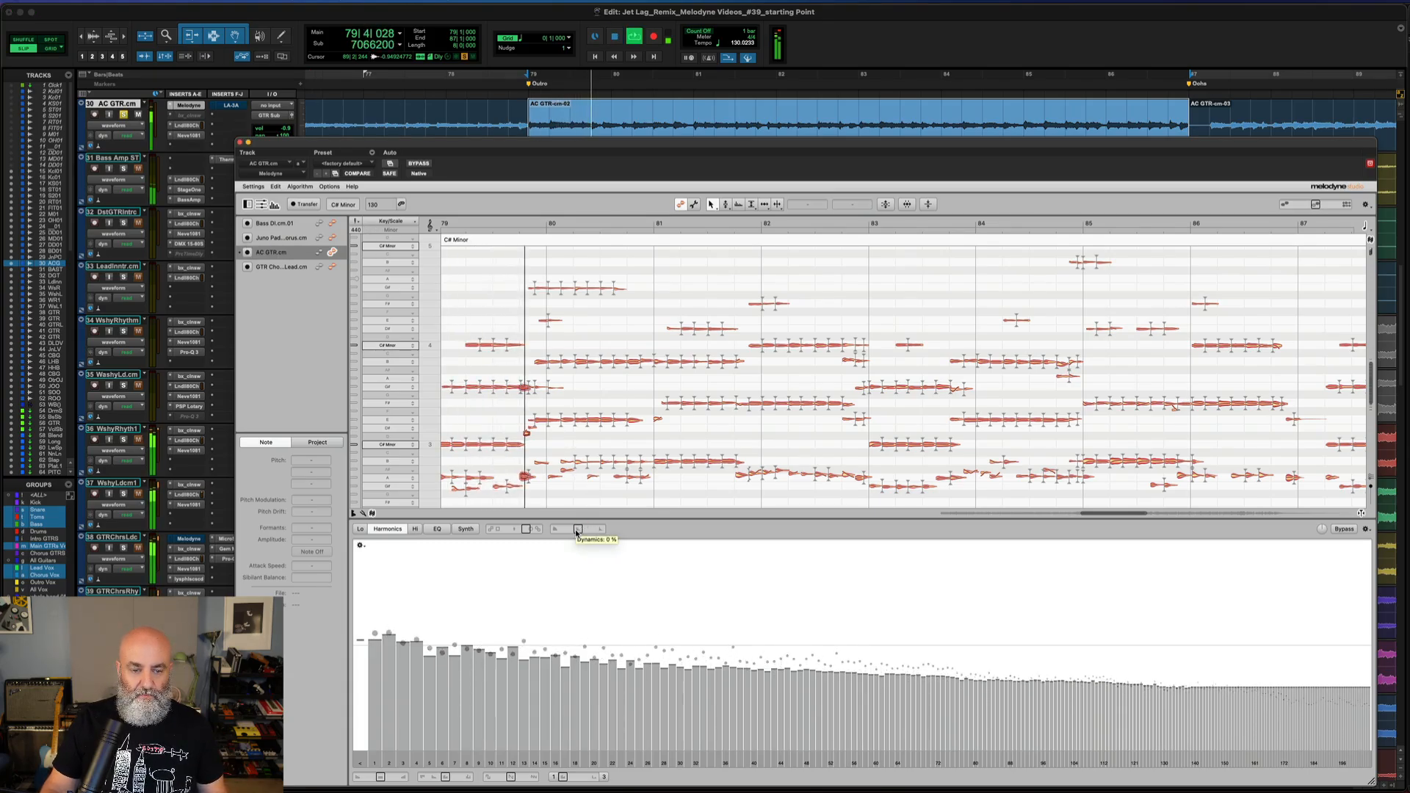
left_click_drag(577, 531, 589, 537)
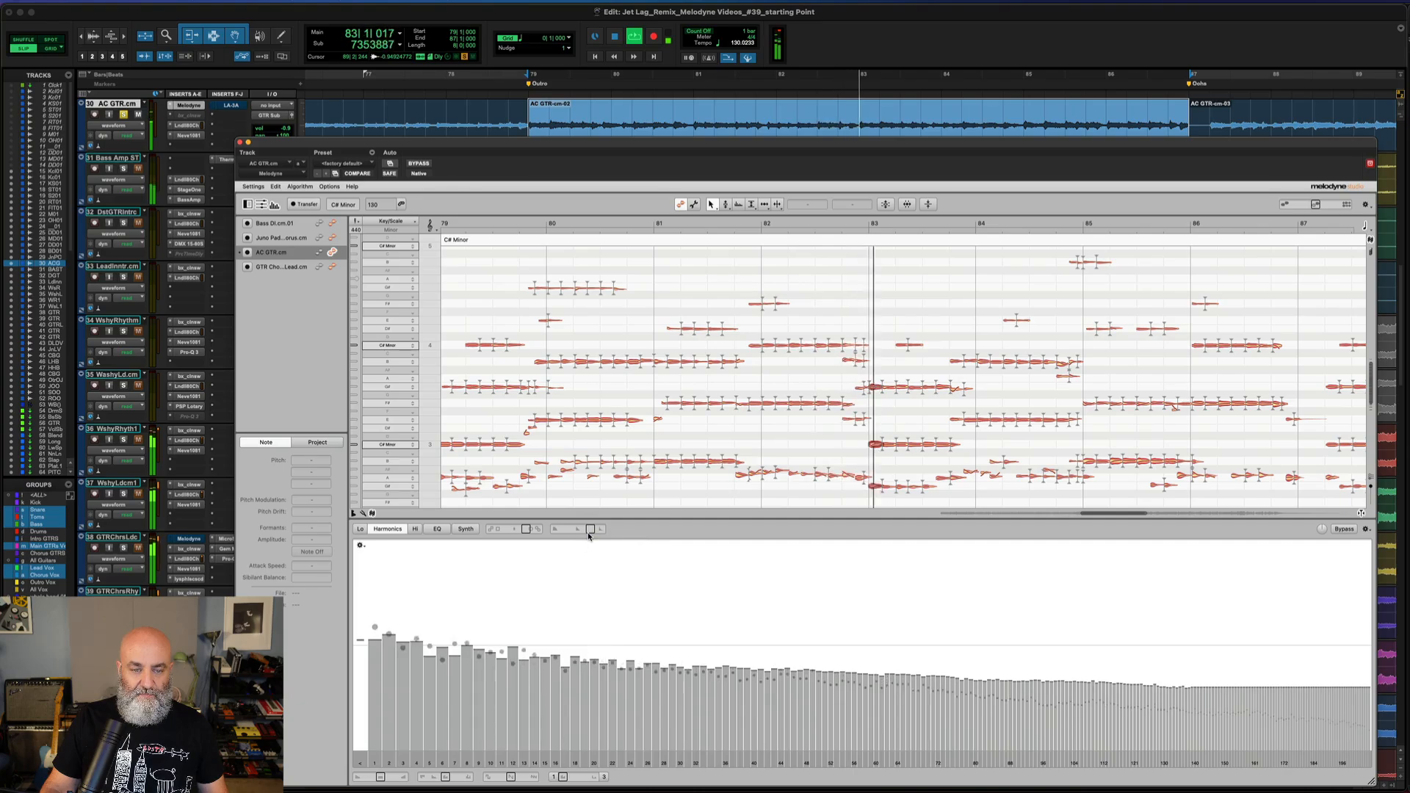
mouse_move(588, 537)
left_mouse_down()
mouse_move(613, 537)
mouse_move(595, 538)
left_mouse_up()
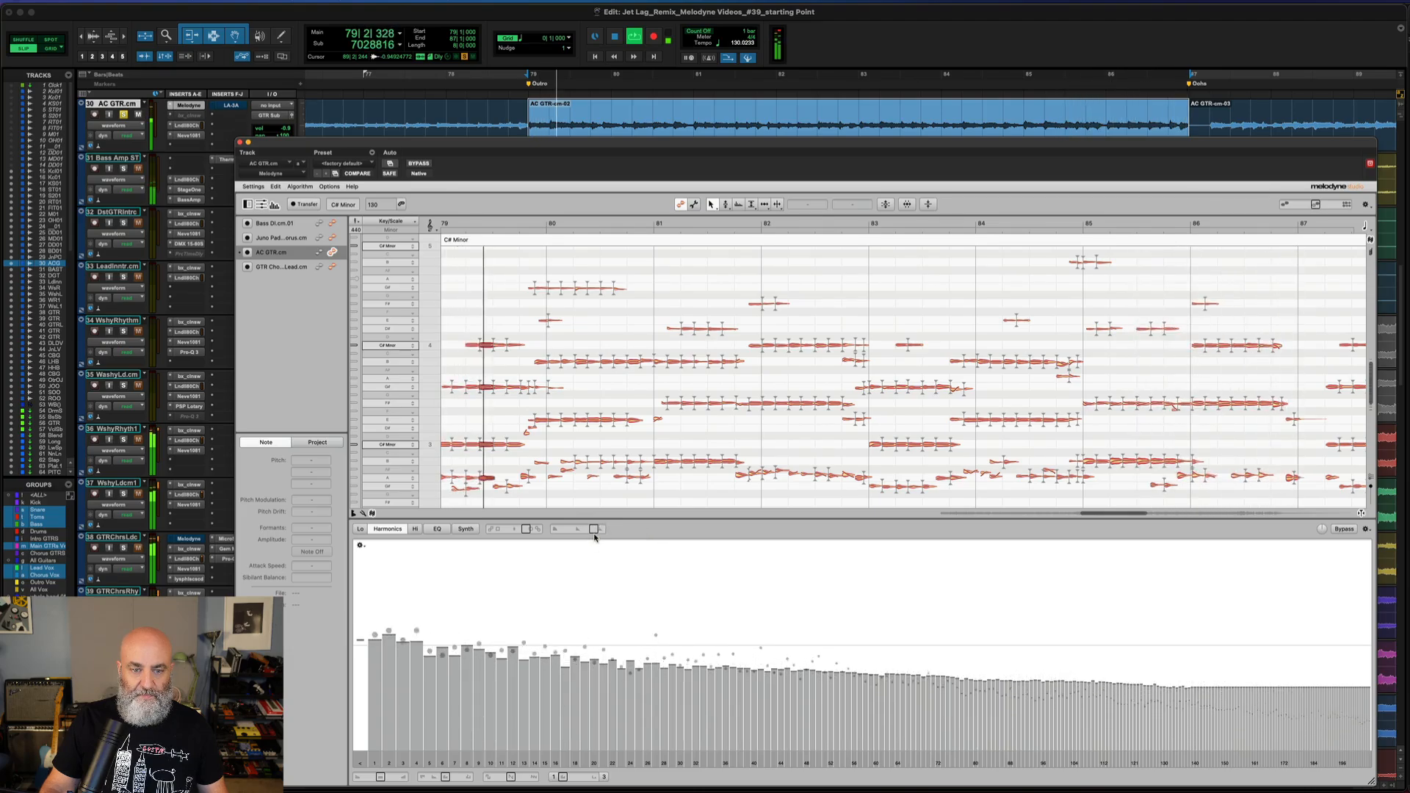
key("space")
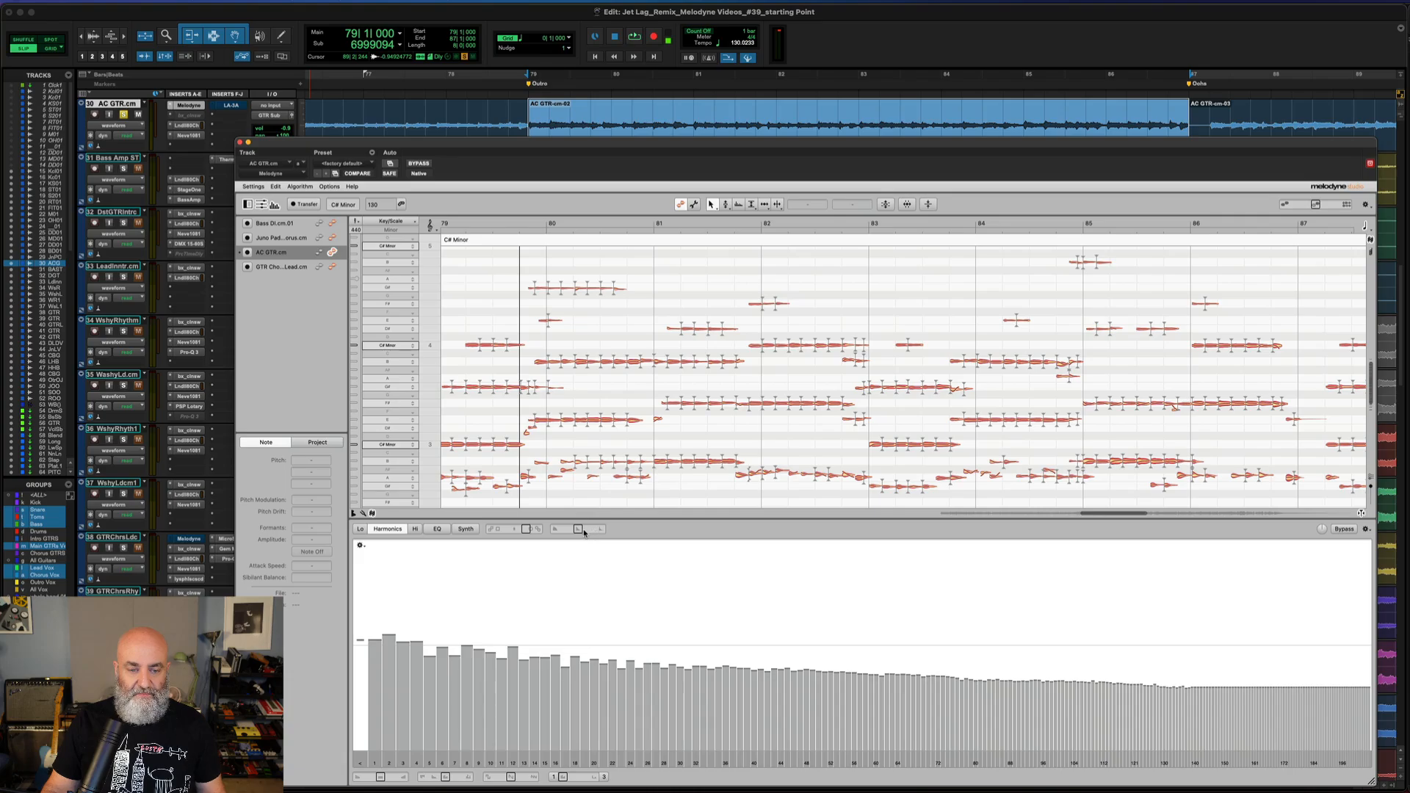
Lower the Dynamics to -100 % during outro playback, and reduce the Emphasis slightly once playback is stopped.
key("space")
left_click_drag(577, 530, 553, 543)
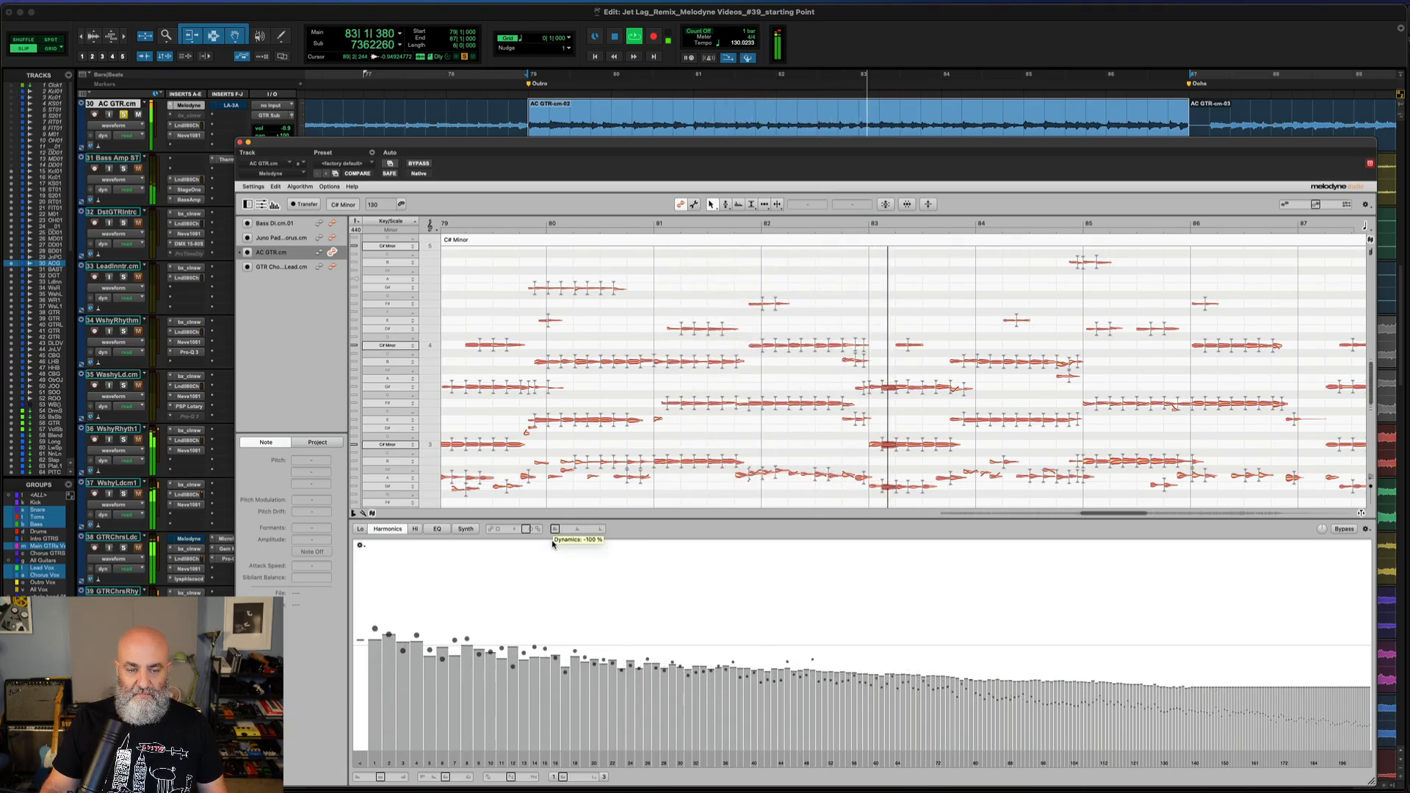
key("space")
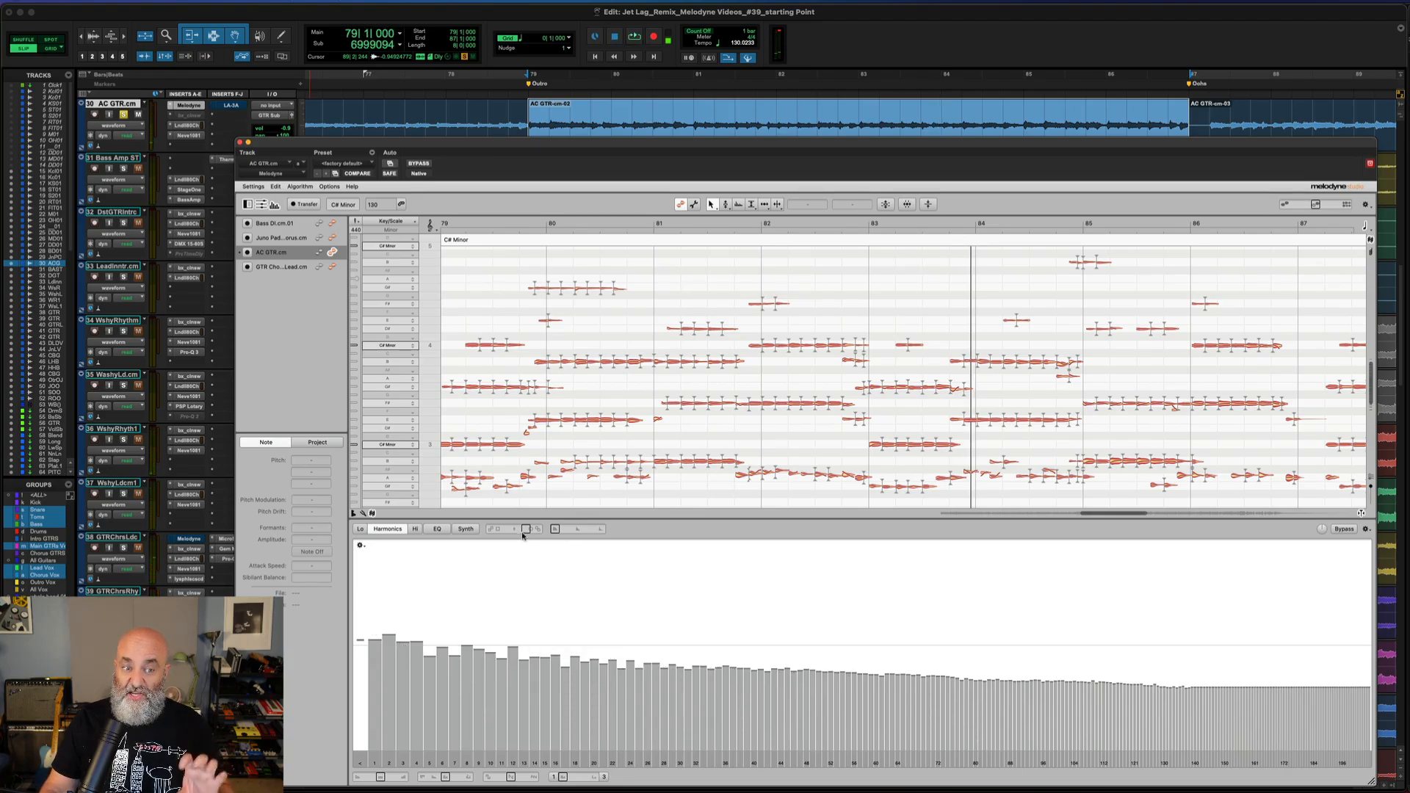
left_click_drag(526, 529, 520, 542)
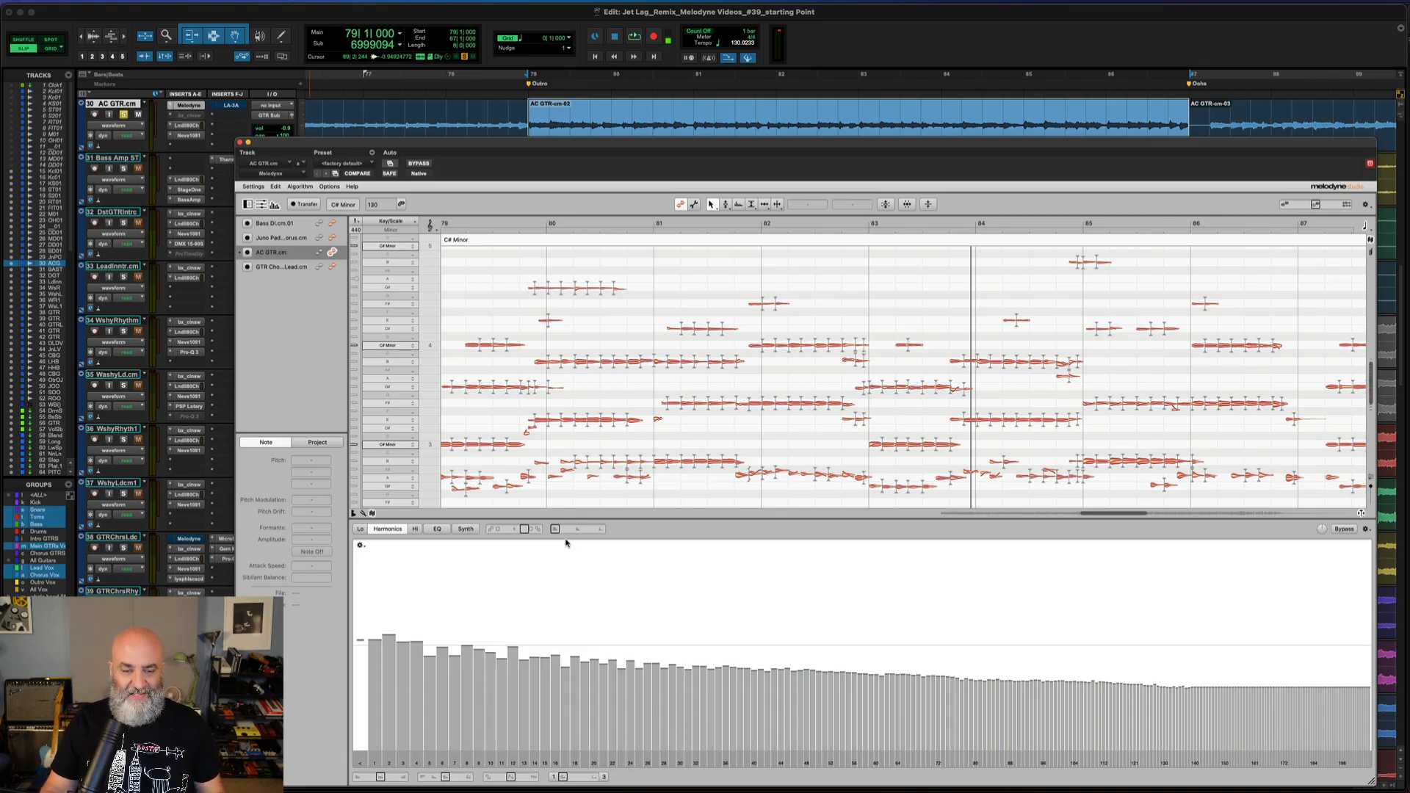
Play the outro again and ease the Dynamics from about -90 % to a more moderate negative amount.
key("space")
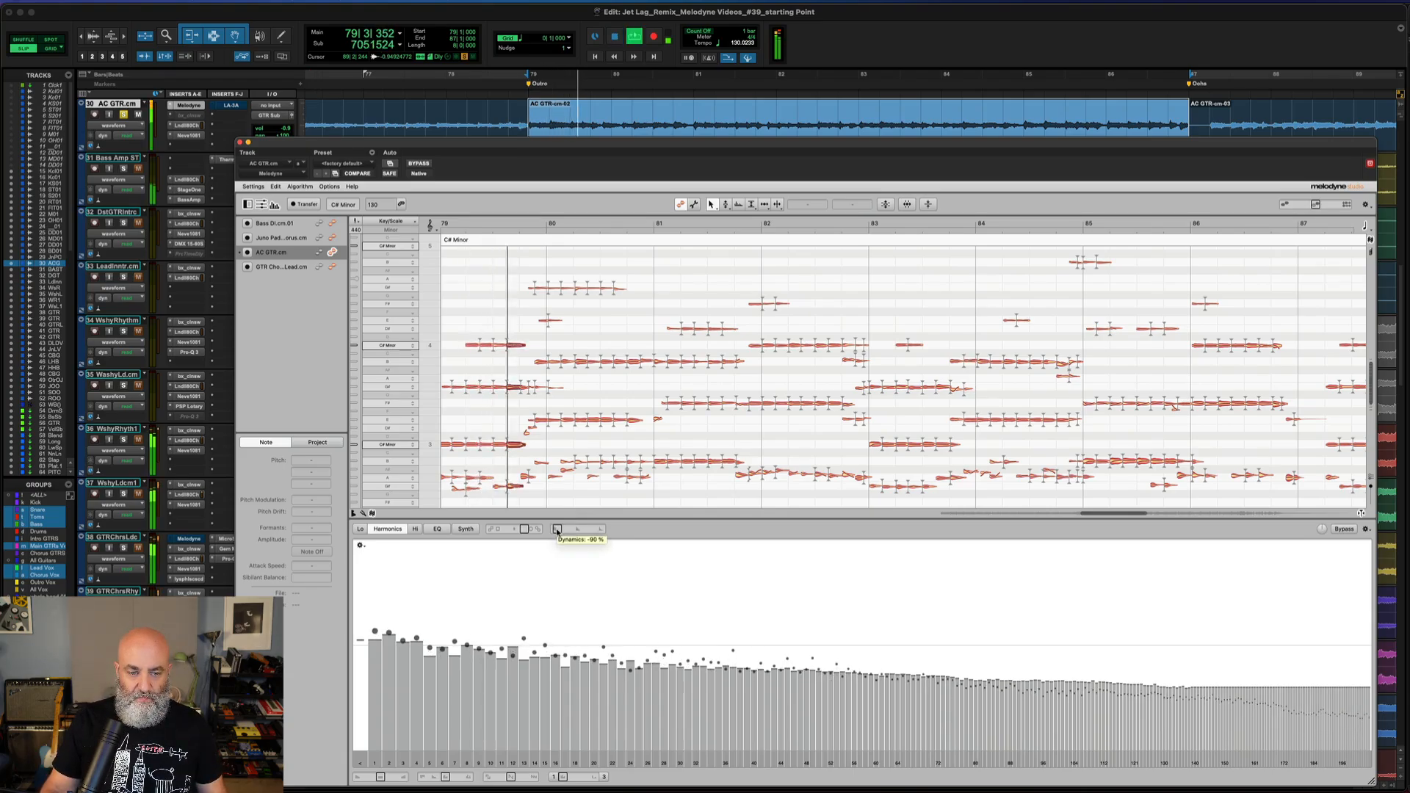
left_click_drag(557, 531, 566, 536)
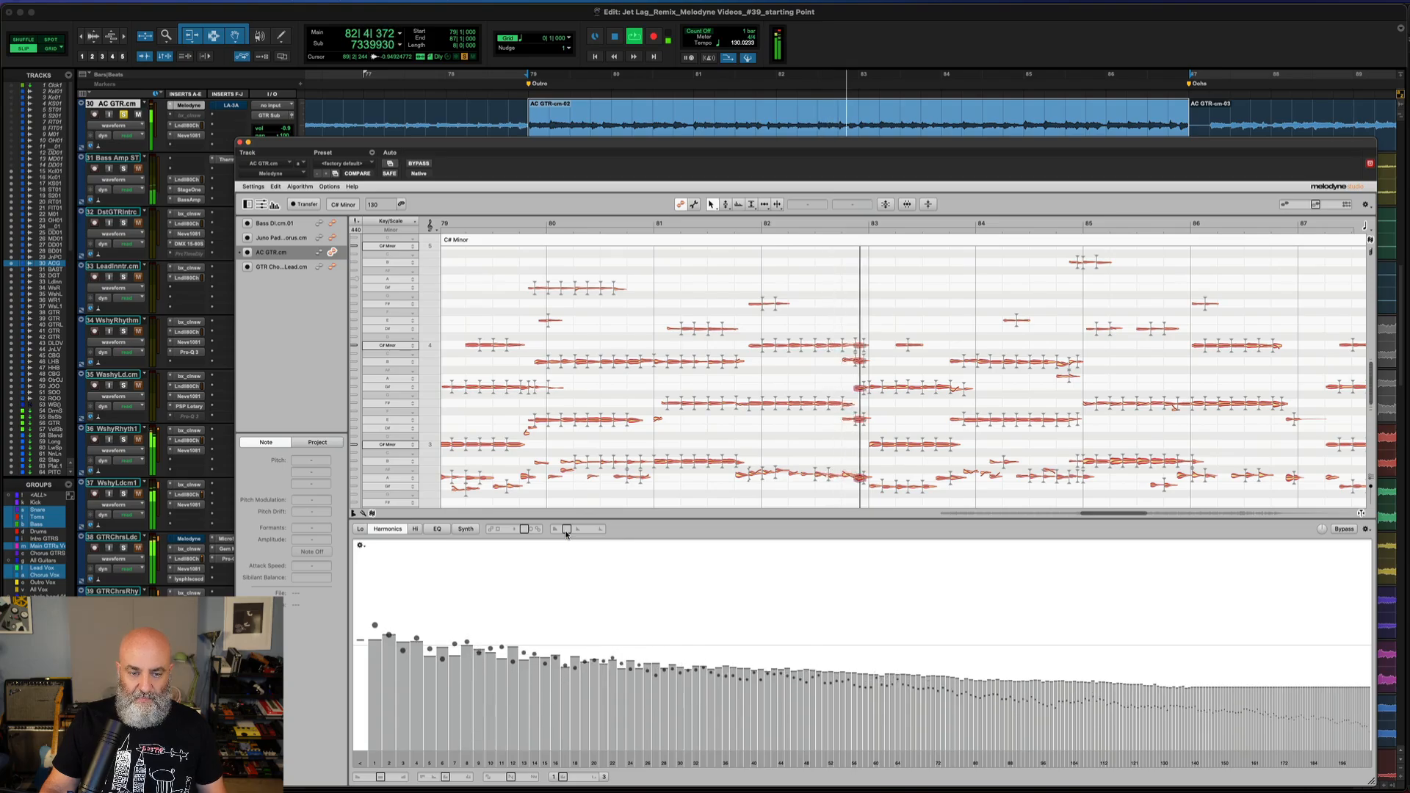
key("space")
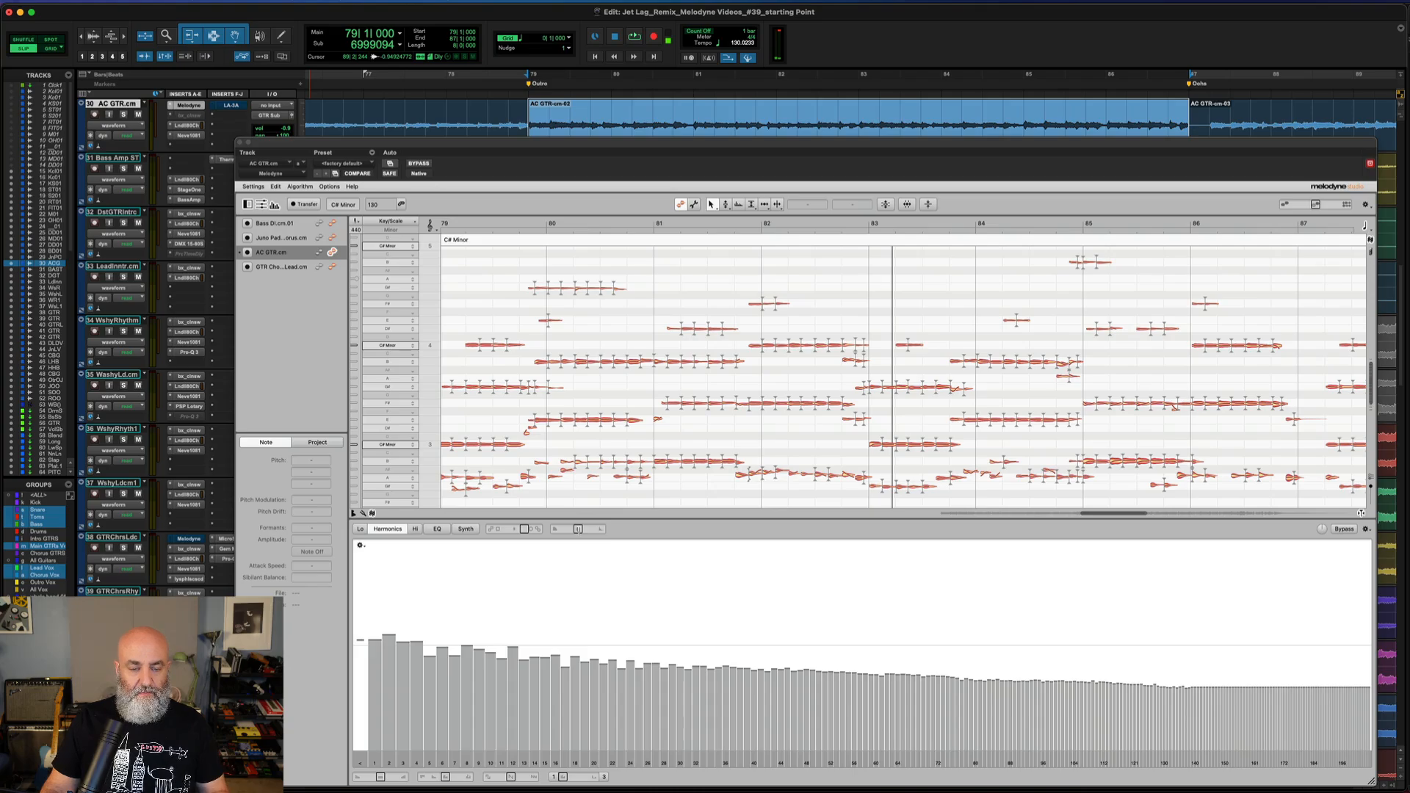
Play the outro from neutral Dynamics and lower the Dynamics to about -32 %.
key("space")
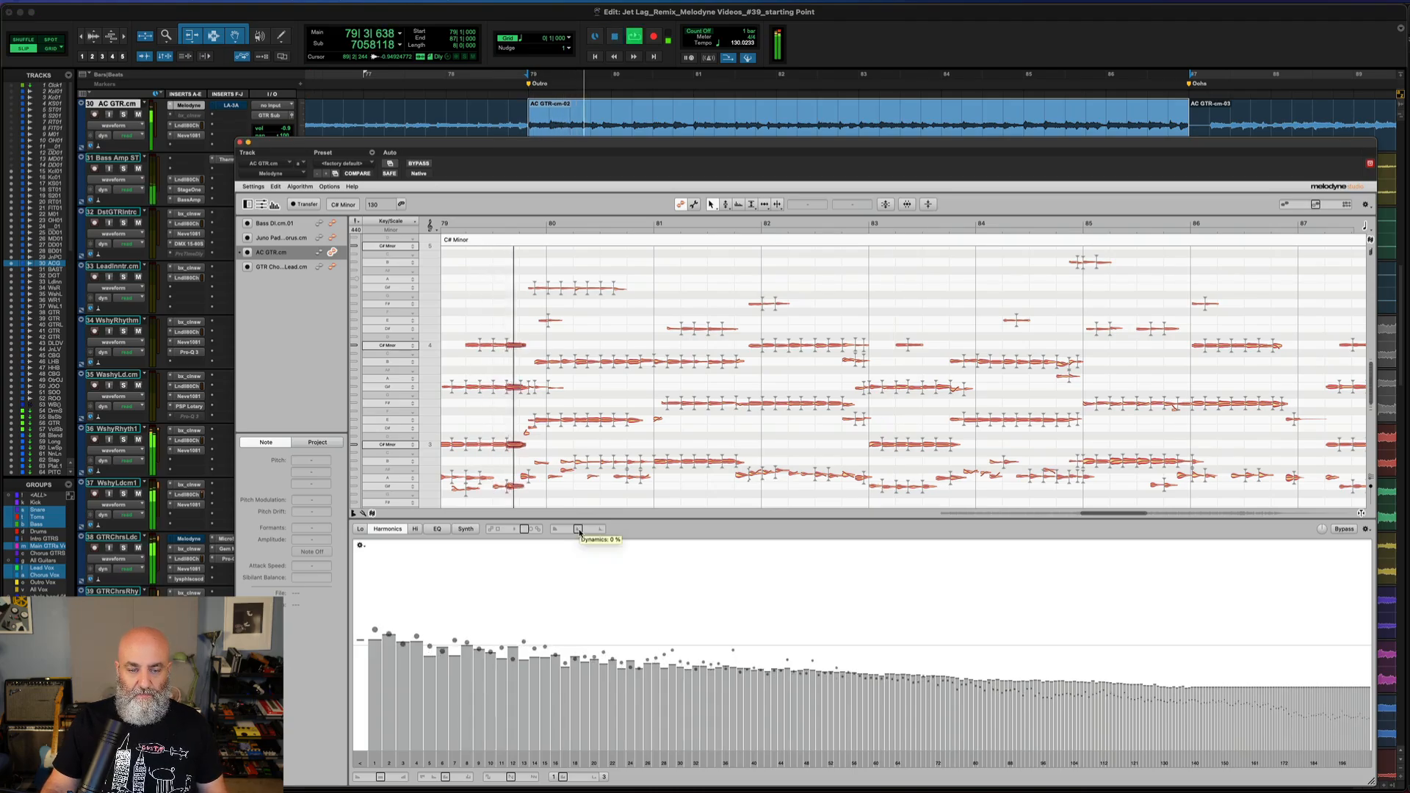
mouse_move(578, 530)
left_mouse_down()
mouse_move(568, 540)
mouse_move(588, 542)
mouse_move(572, 549)
left_mouse_up()
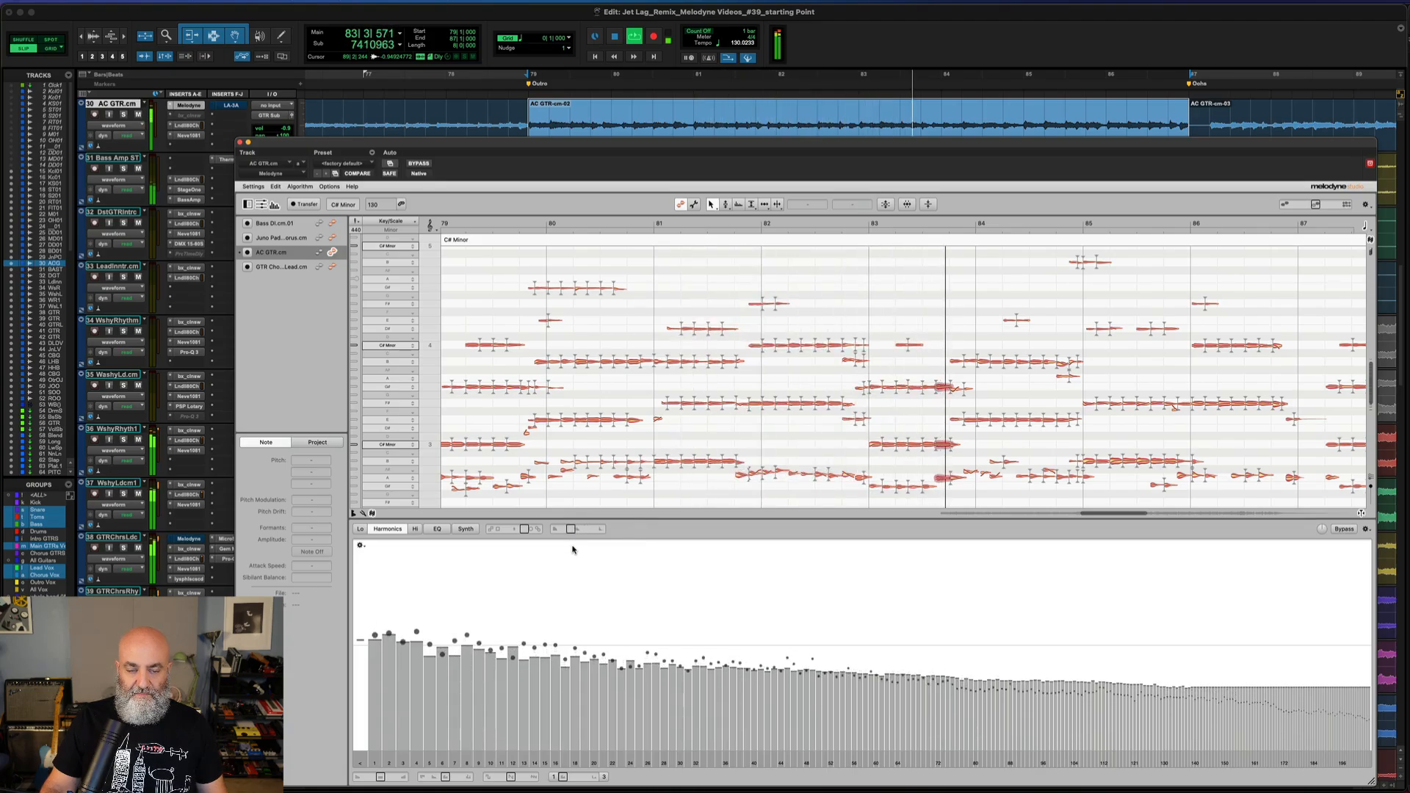
key("space")
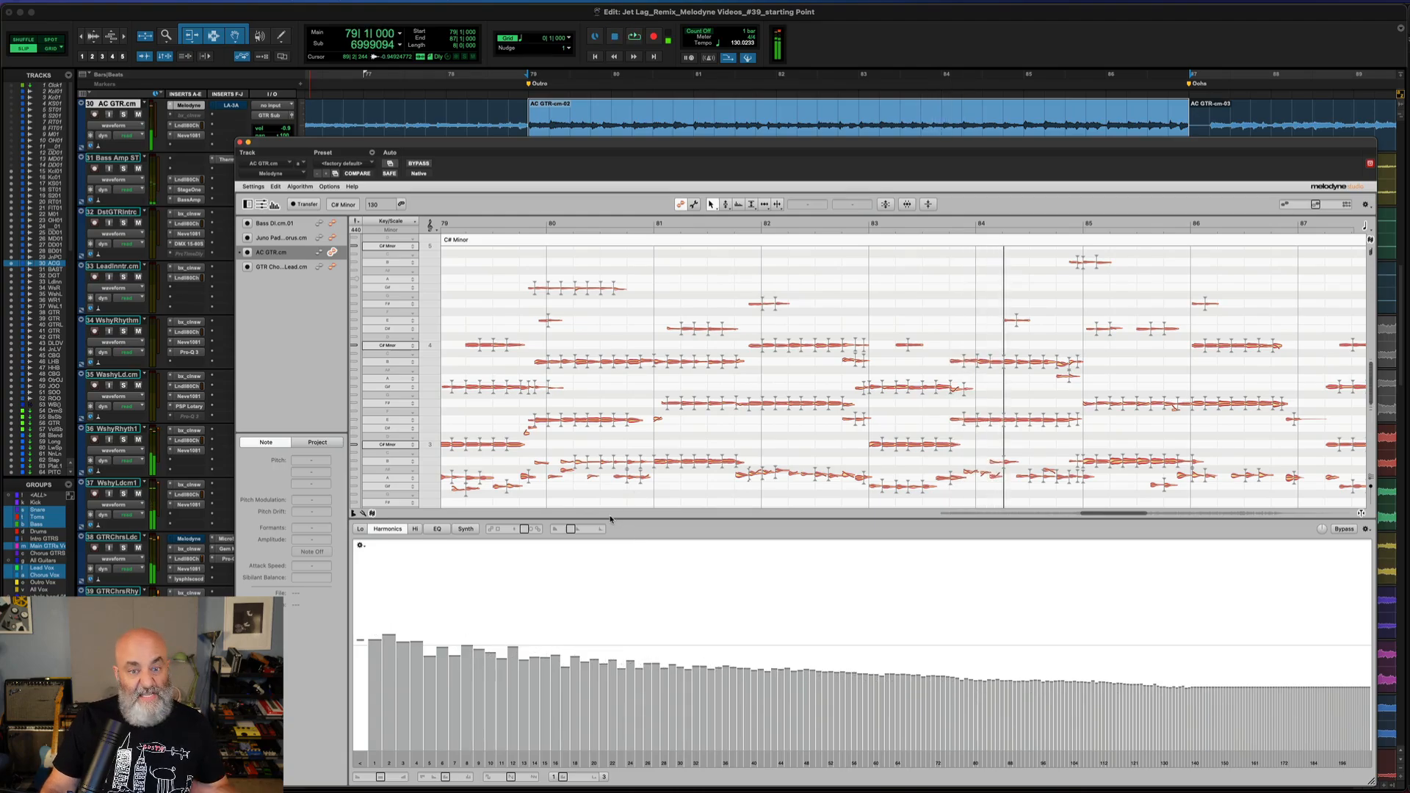
mouse_move(568, 531)
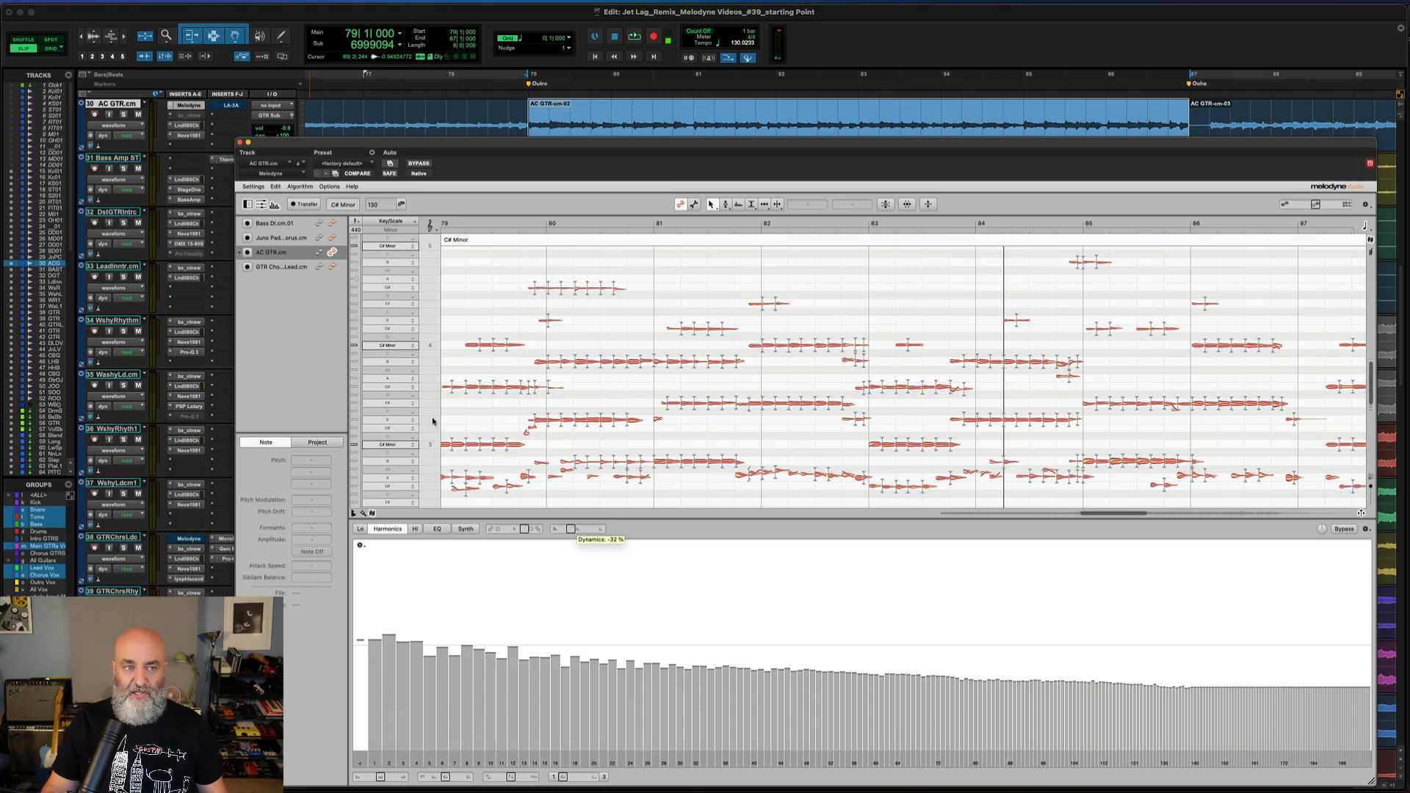
Open the guitar track's LA-3A compressor, reposition its window, reset the Dynamics to 0 %, and take the compressor out of bypass.
left_click(231, 106)
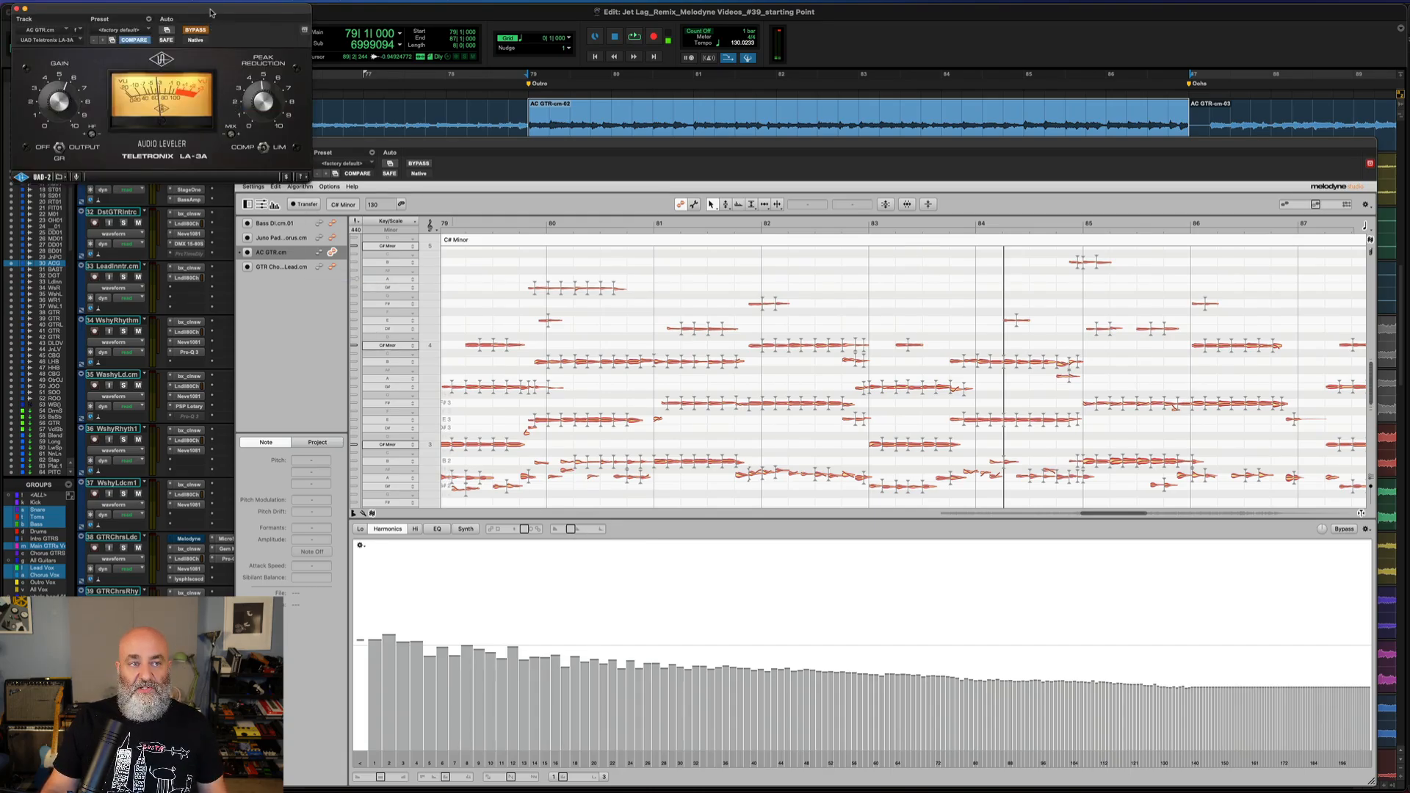
left_click_drag(210, 13, 220, 291)
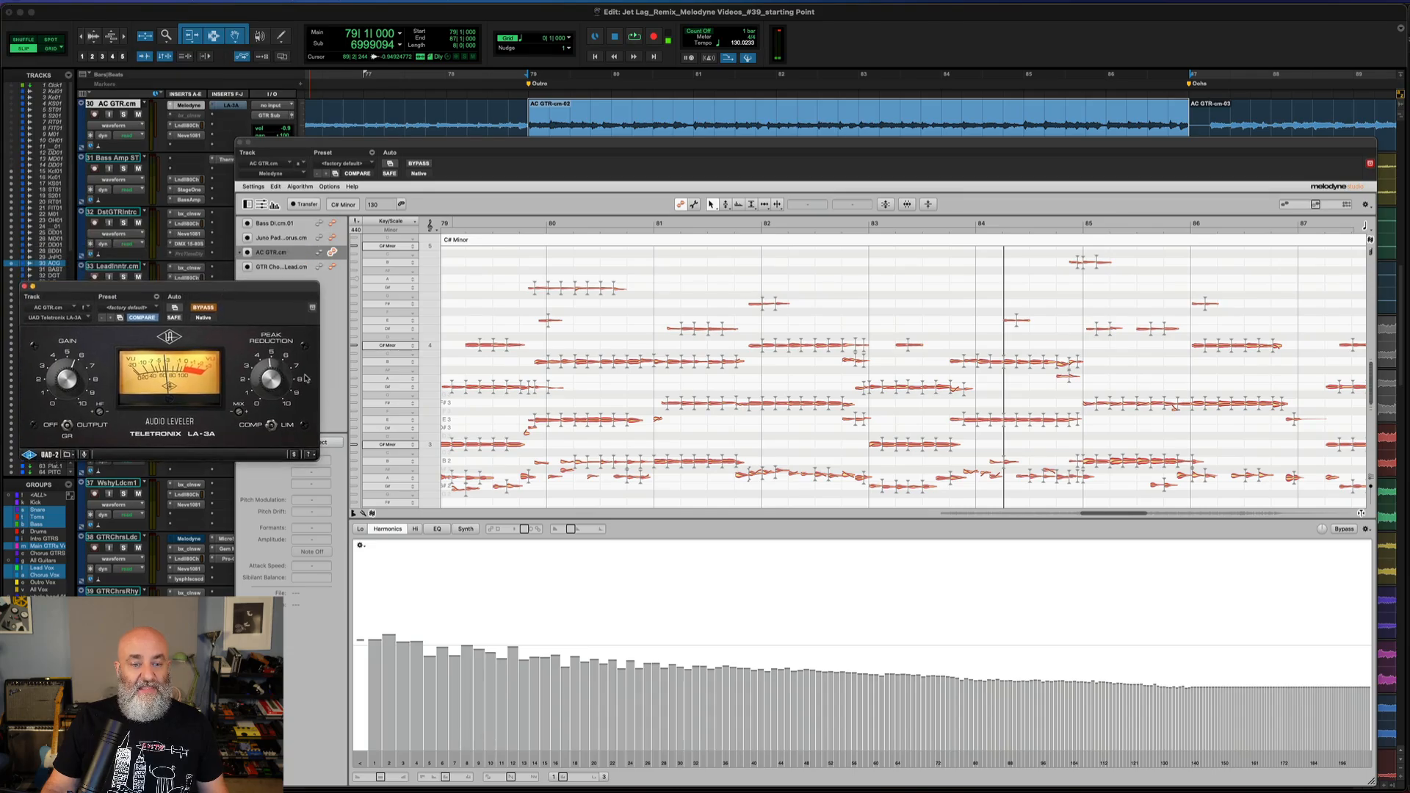
left_click(571, 529)
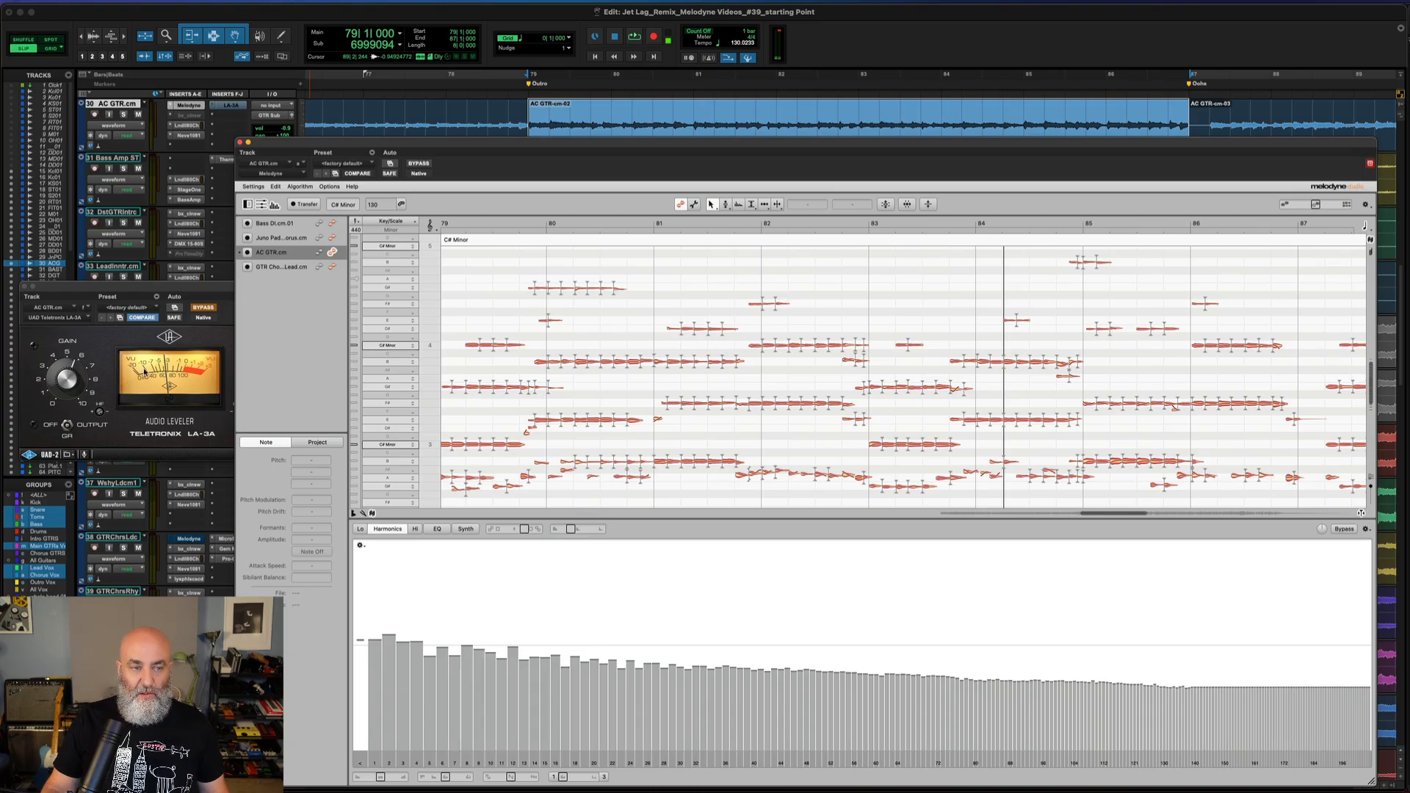
left_click(208, 287)
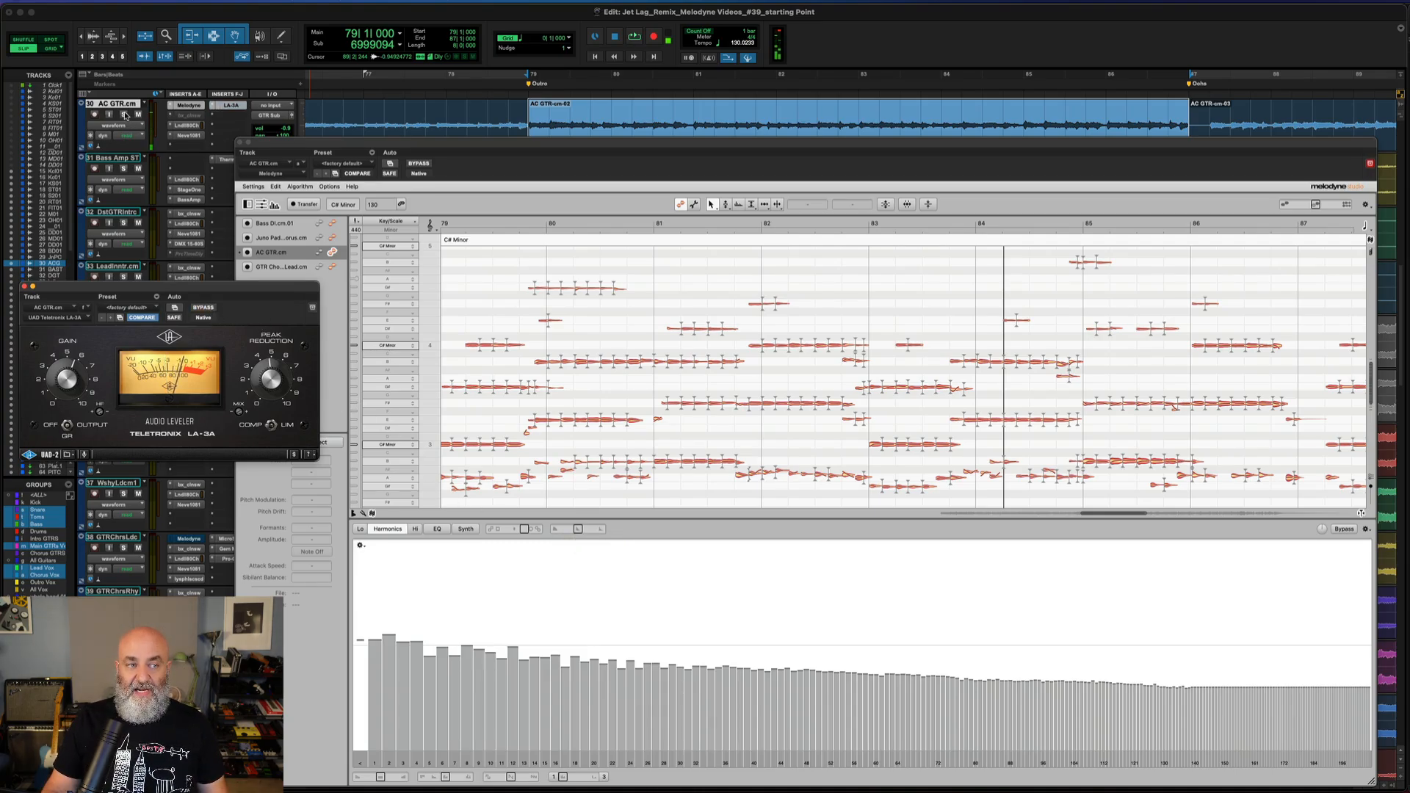
Play the soloed guitar through the LA-3A and lower the Dynamics to a moderate negative amount.
key("space")
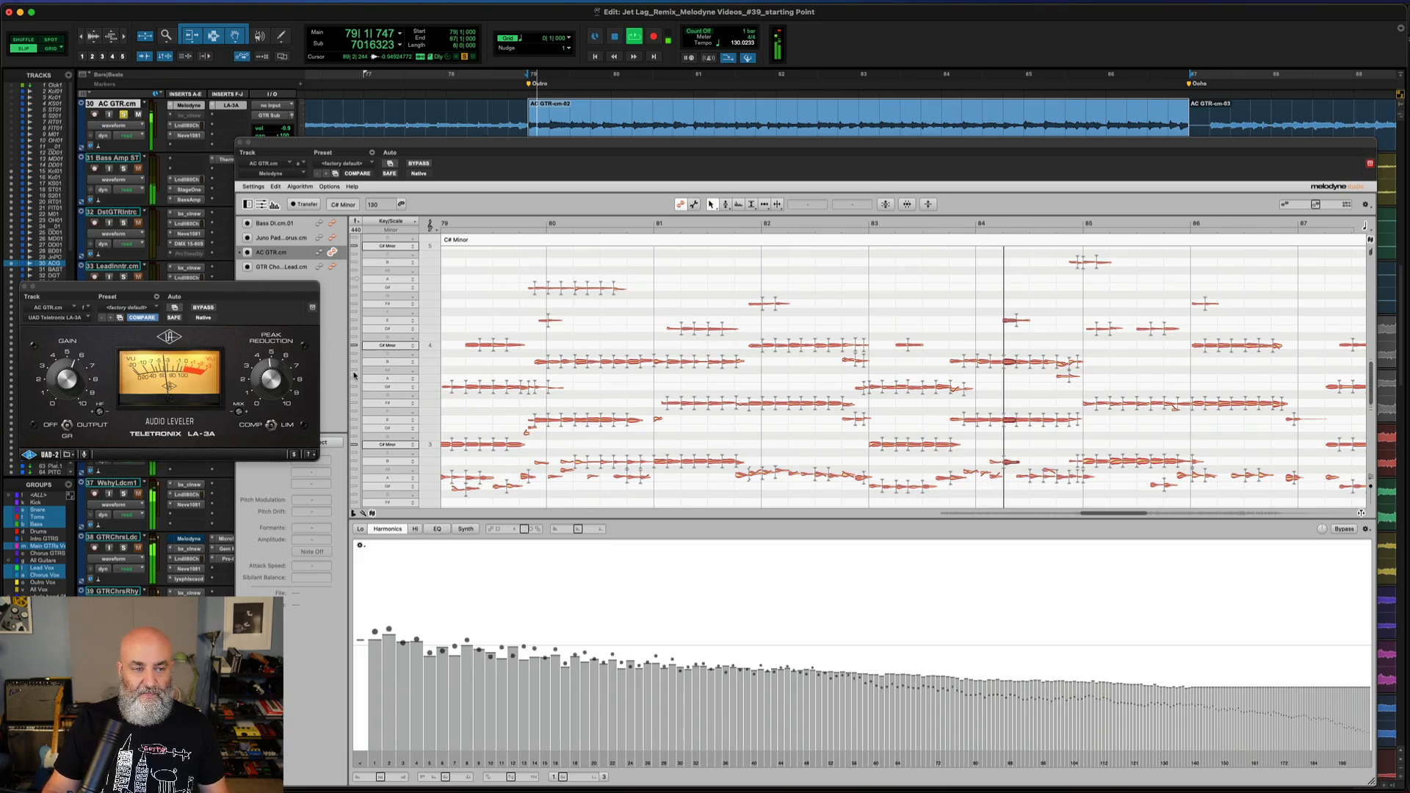
left_click(578, 528)
left_click_drag(578, 528, 569, 536)
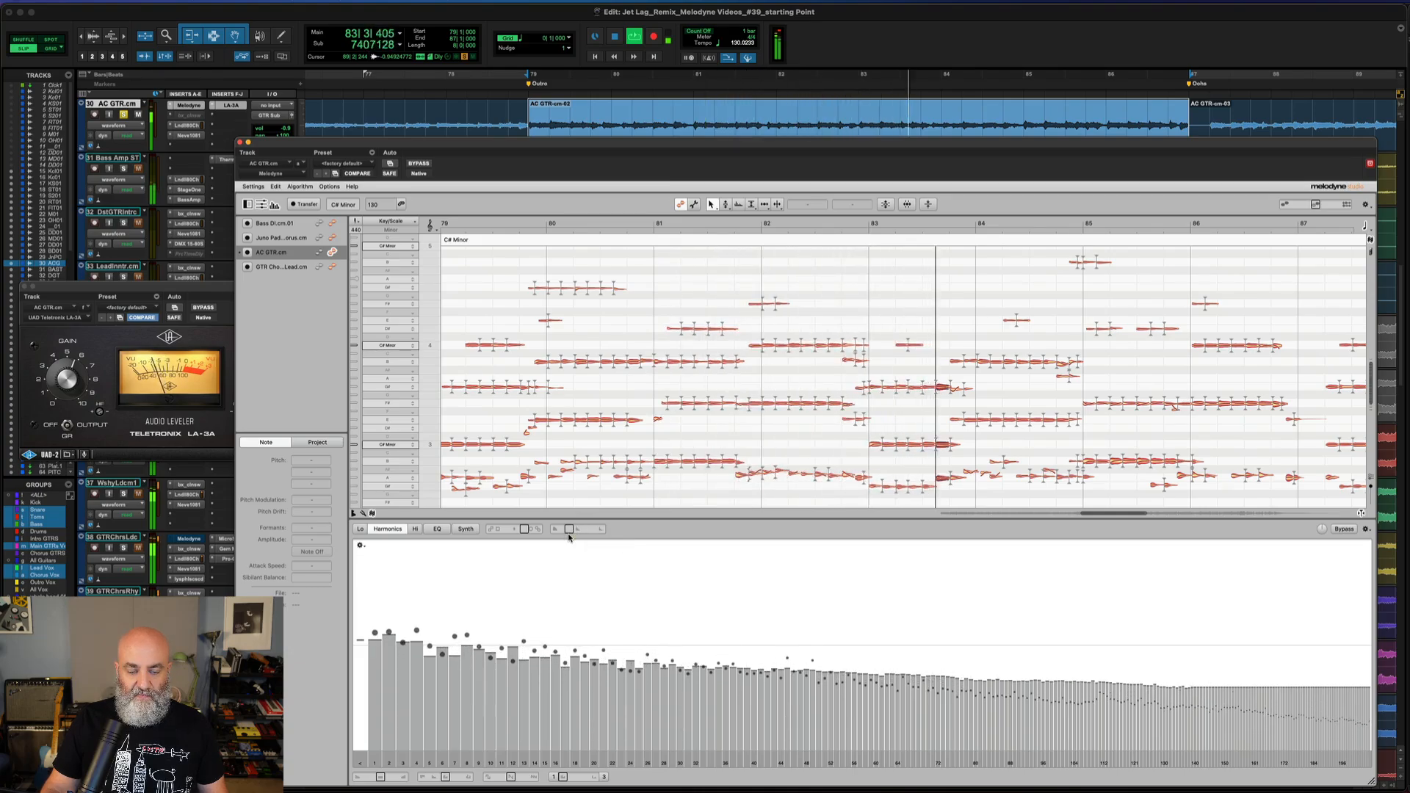
key("space")
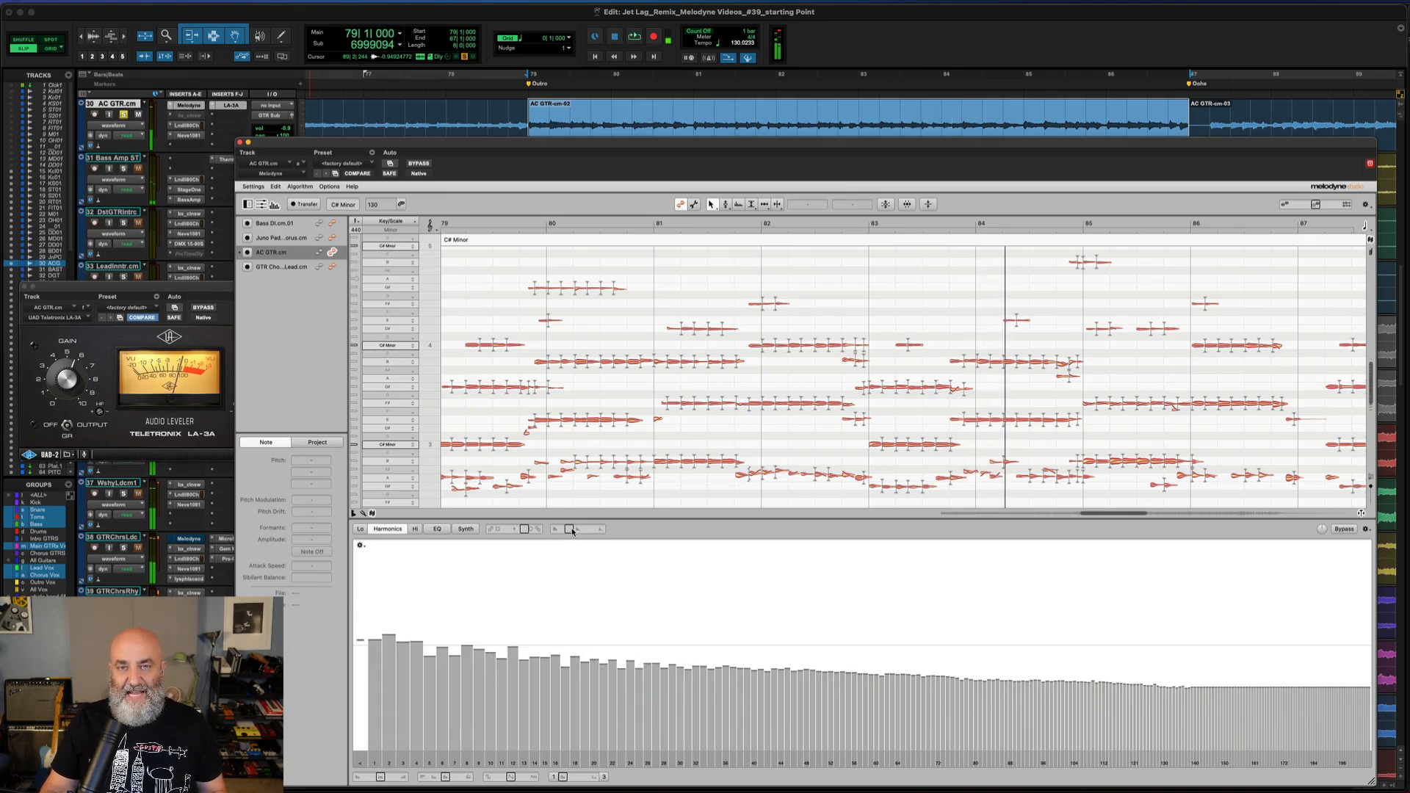
mouse_move(573, 533)
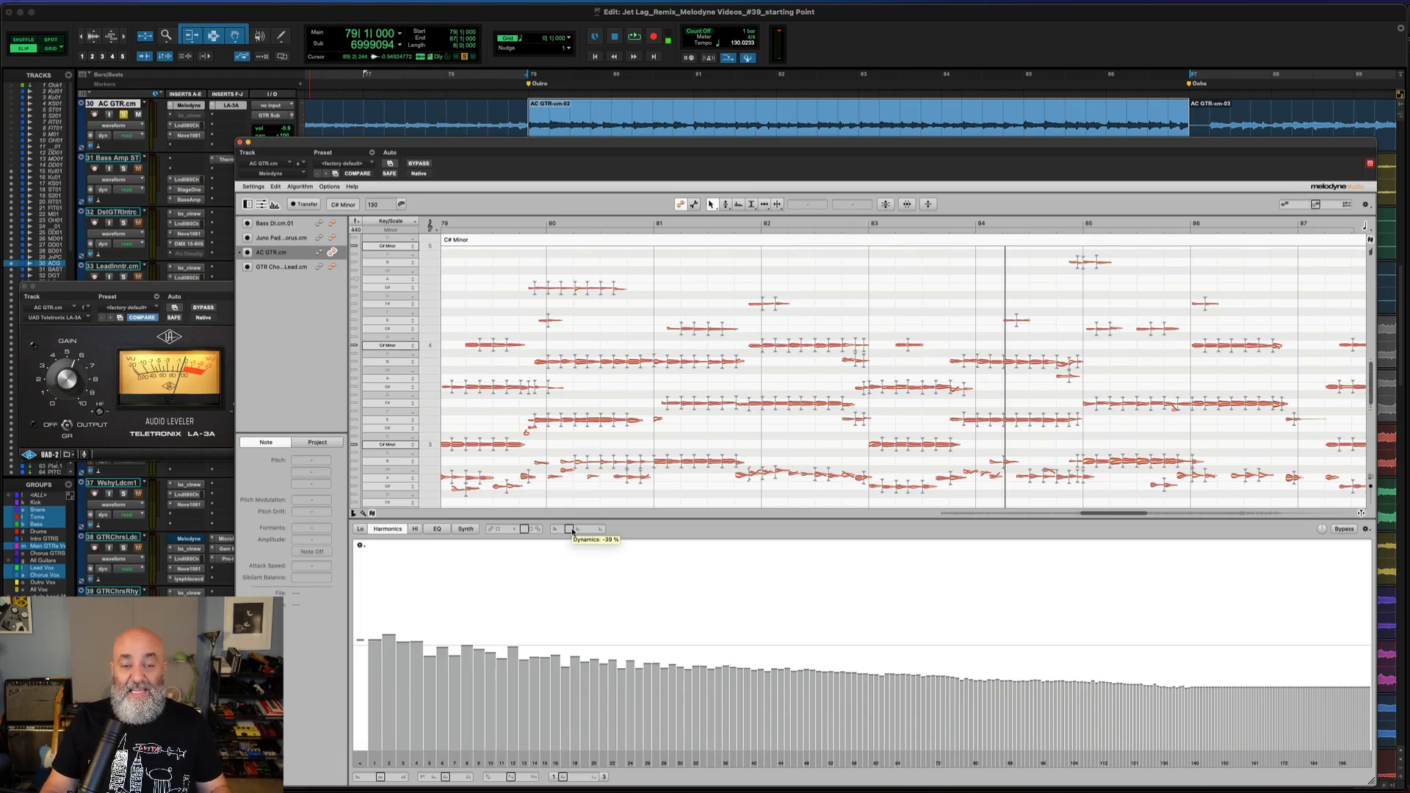
Raise the Dynamics to about +16 % and fine-tune it while the soloed guitar plays through the LA-3A.
key("space")
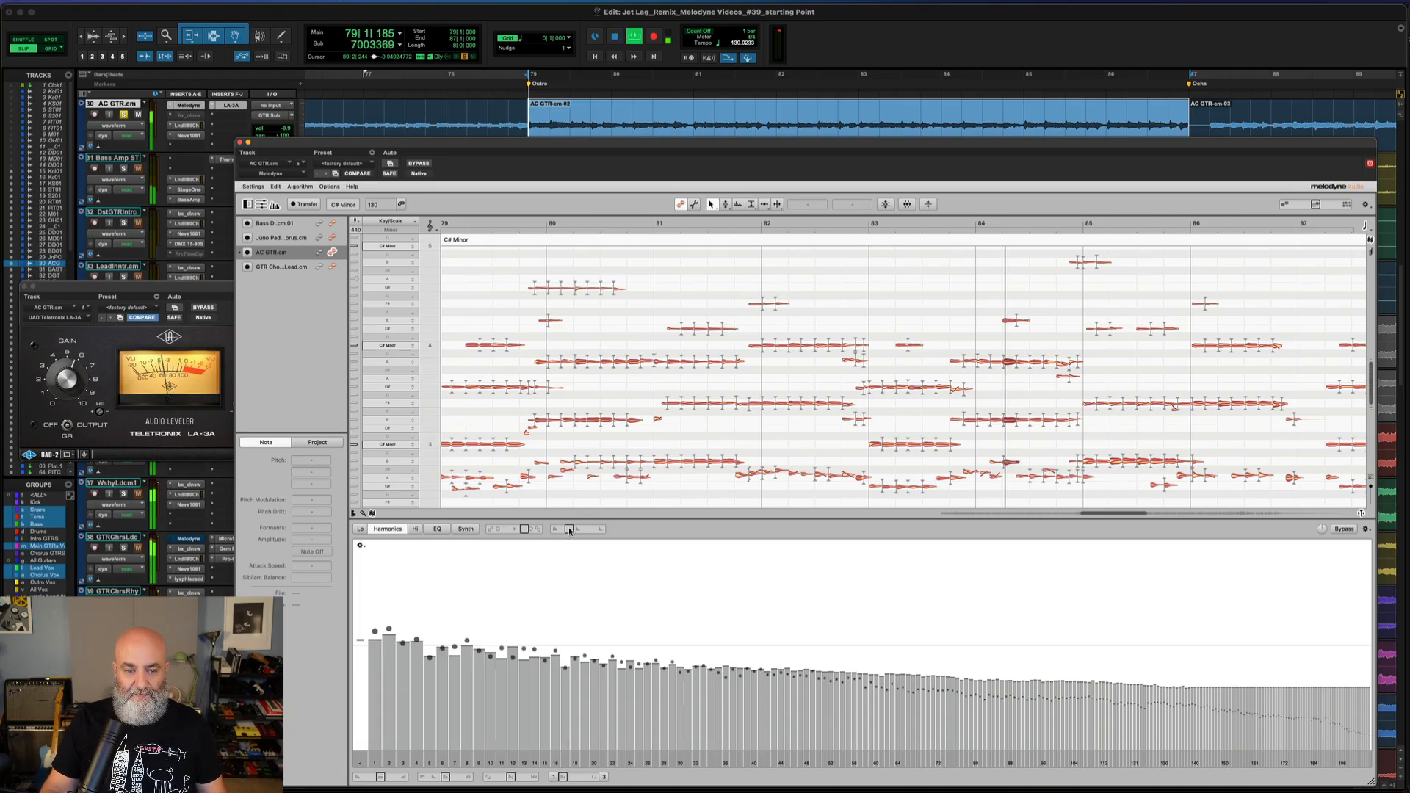
left_click_drag(569, 530, 581, 536)
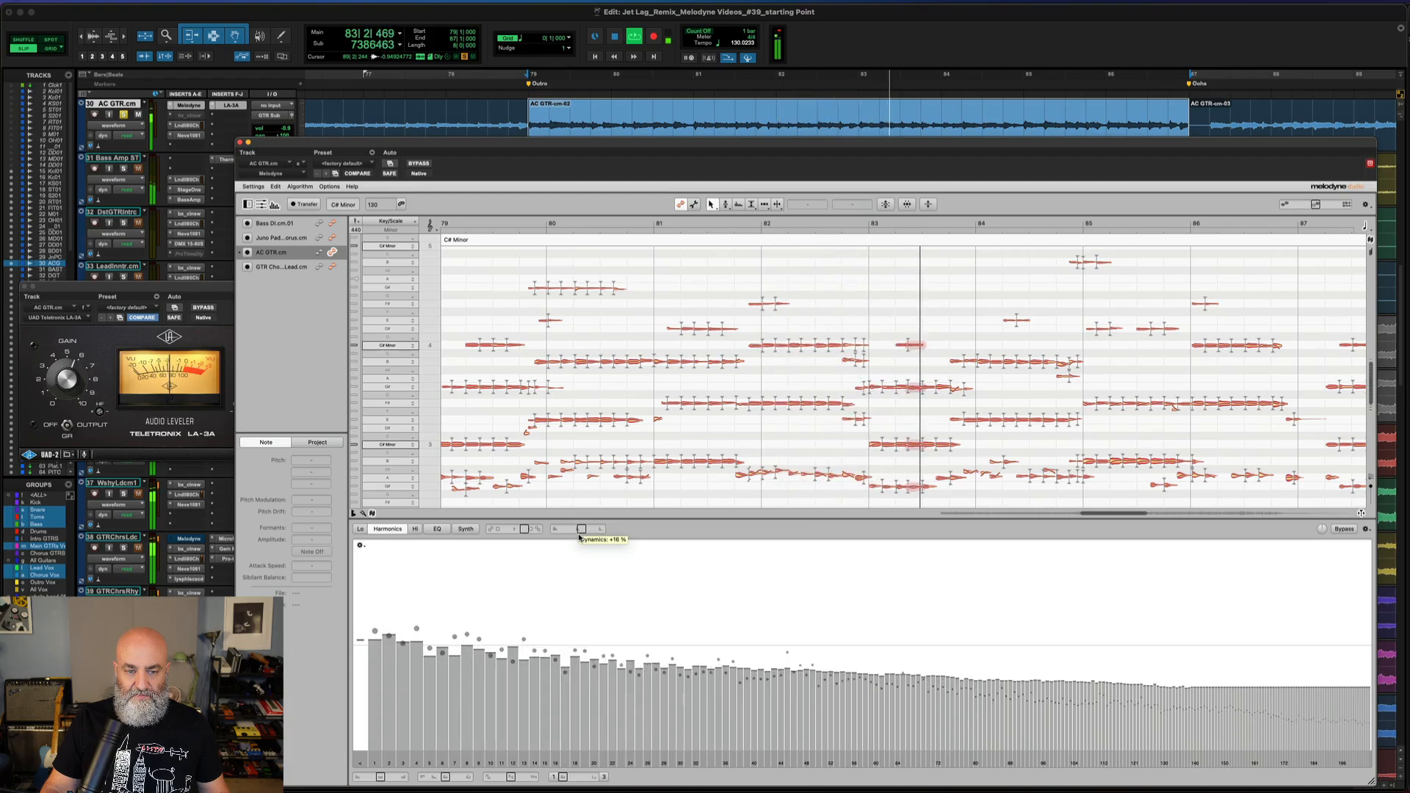
left_click(221, 343)
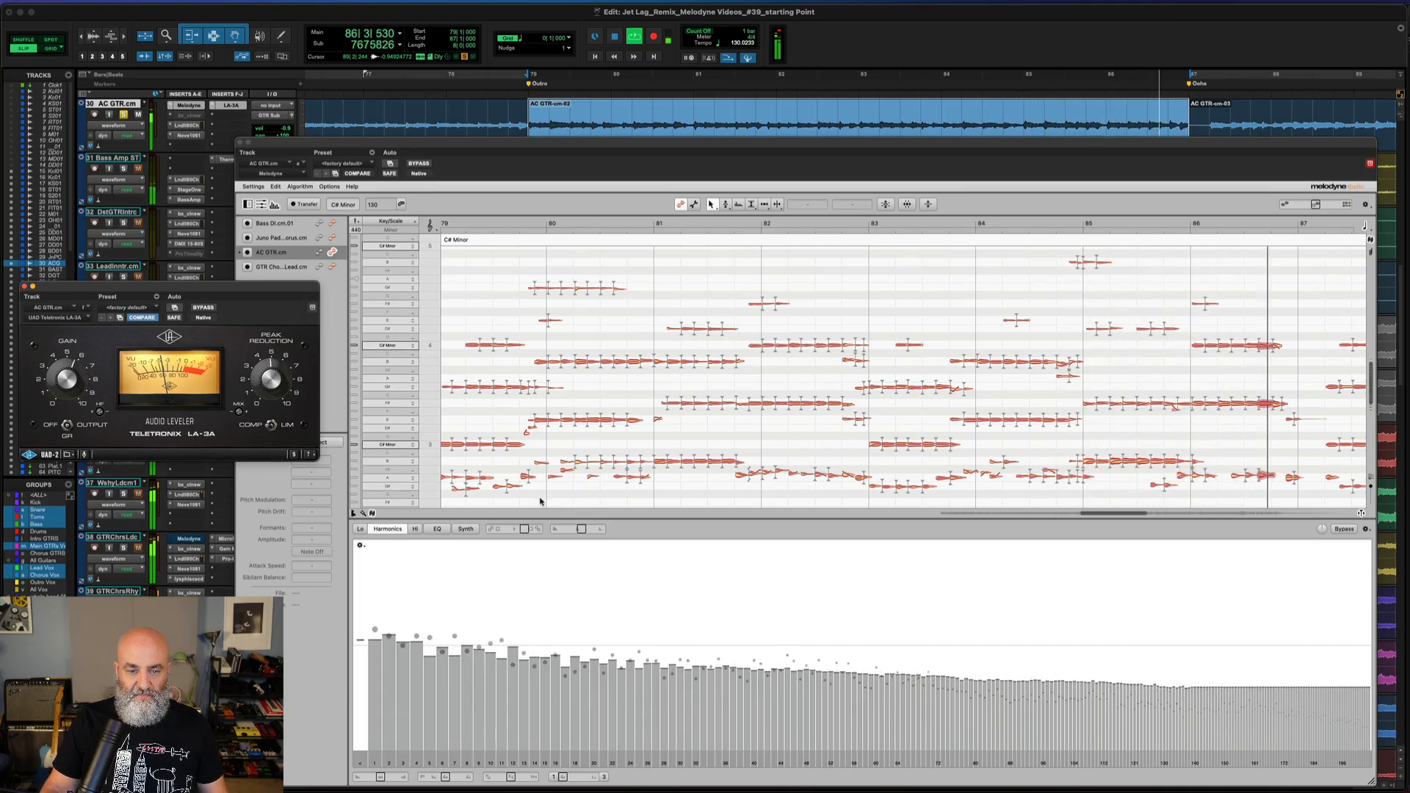
left_click(583, 529)
left_click_drag(584, 530, 592, 531)
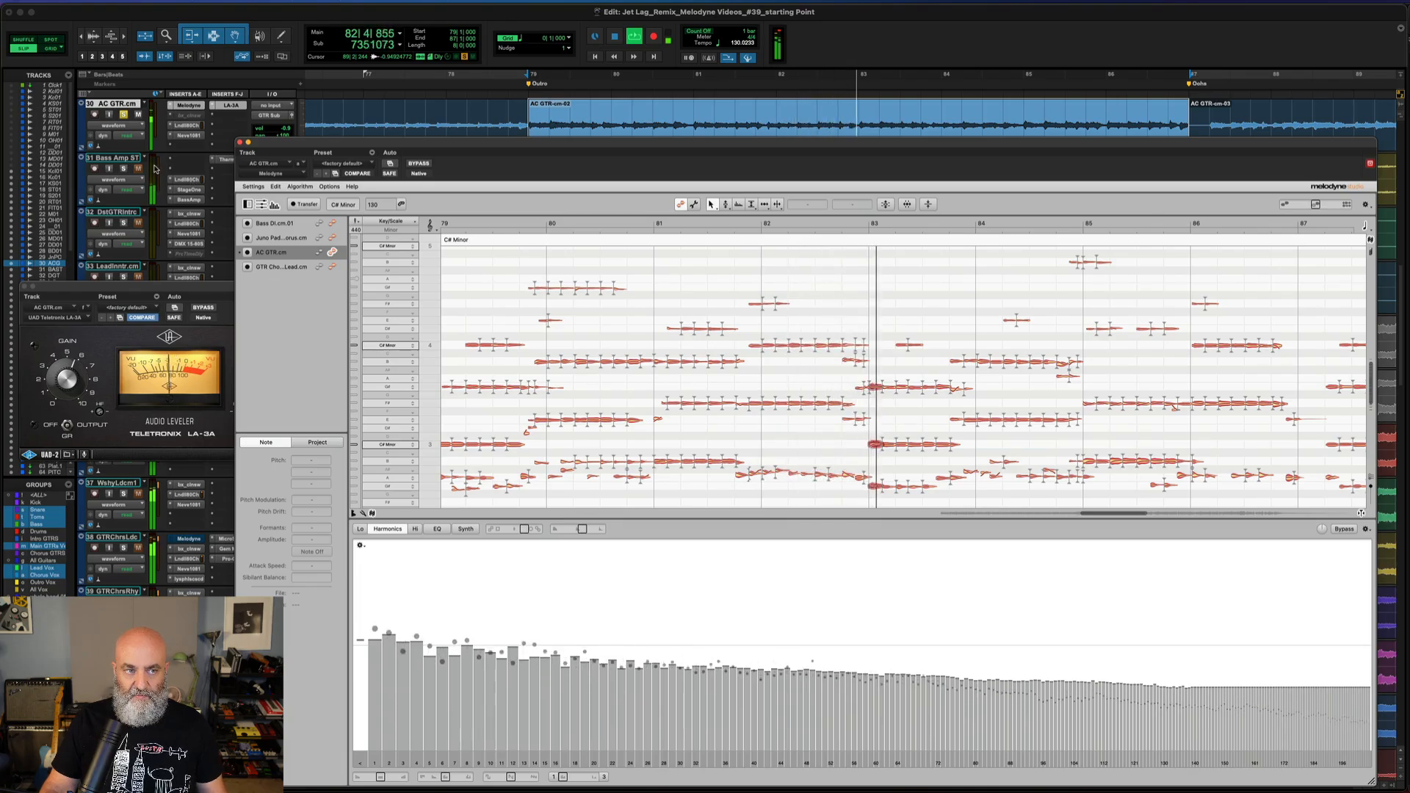
key("space")
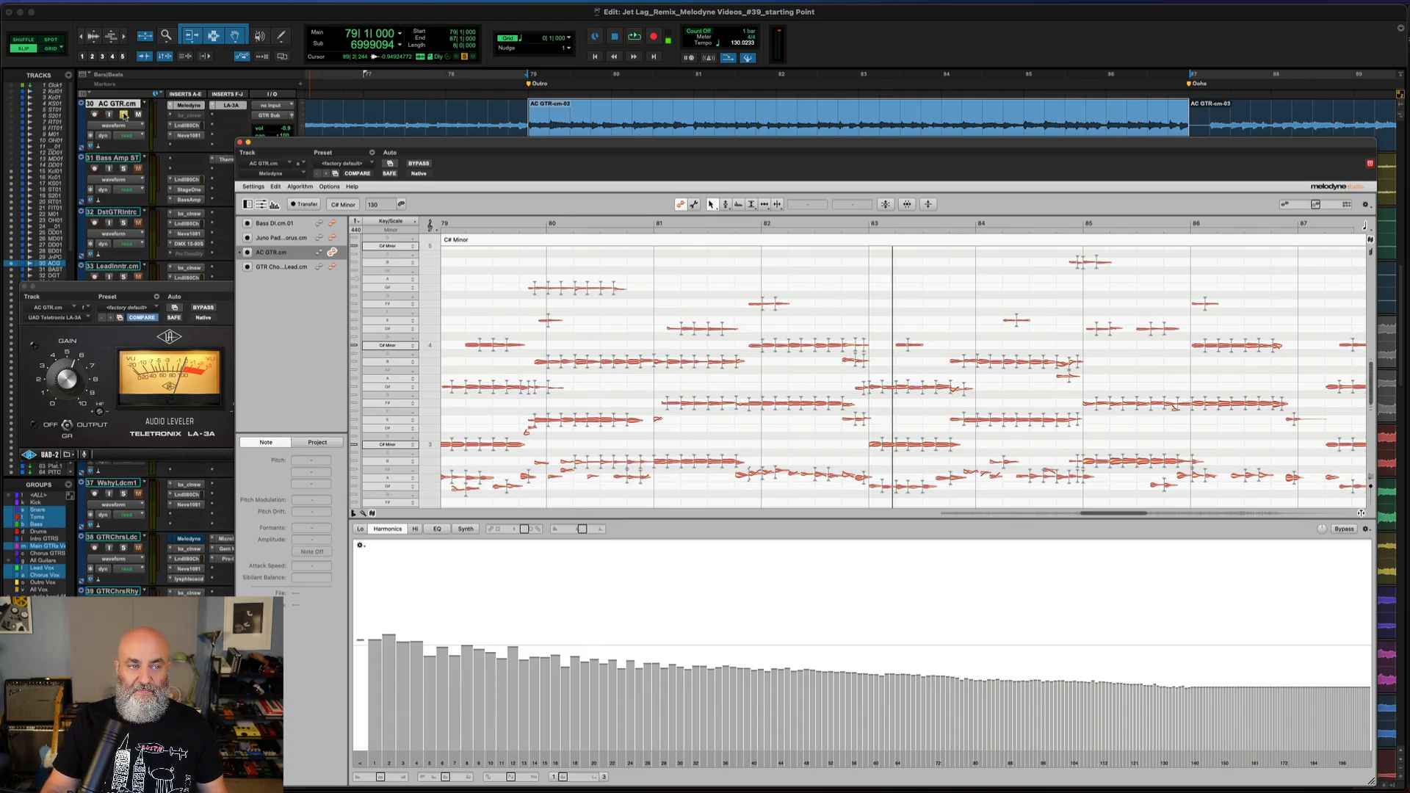
Play the outro with the full mix, fine-tune the Sound Editor's output gain, and bring the LA-3A window forward.
key("space")
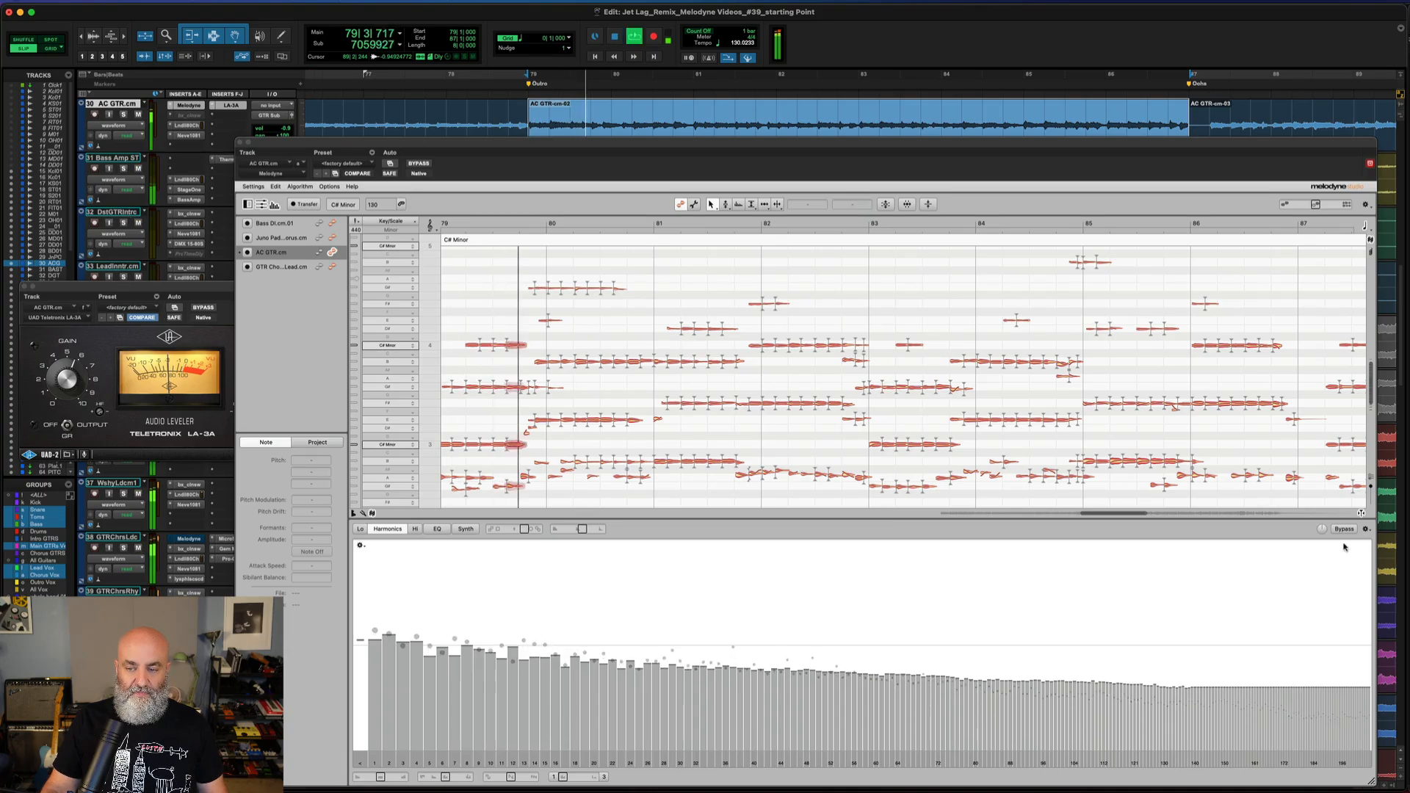
mouse_move(1322, 529)
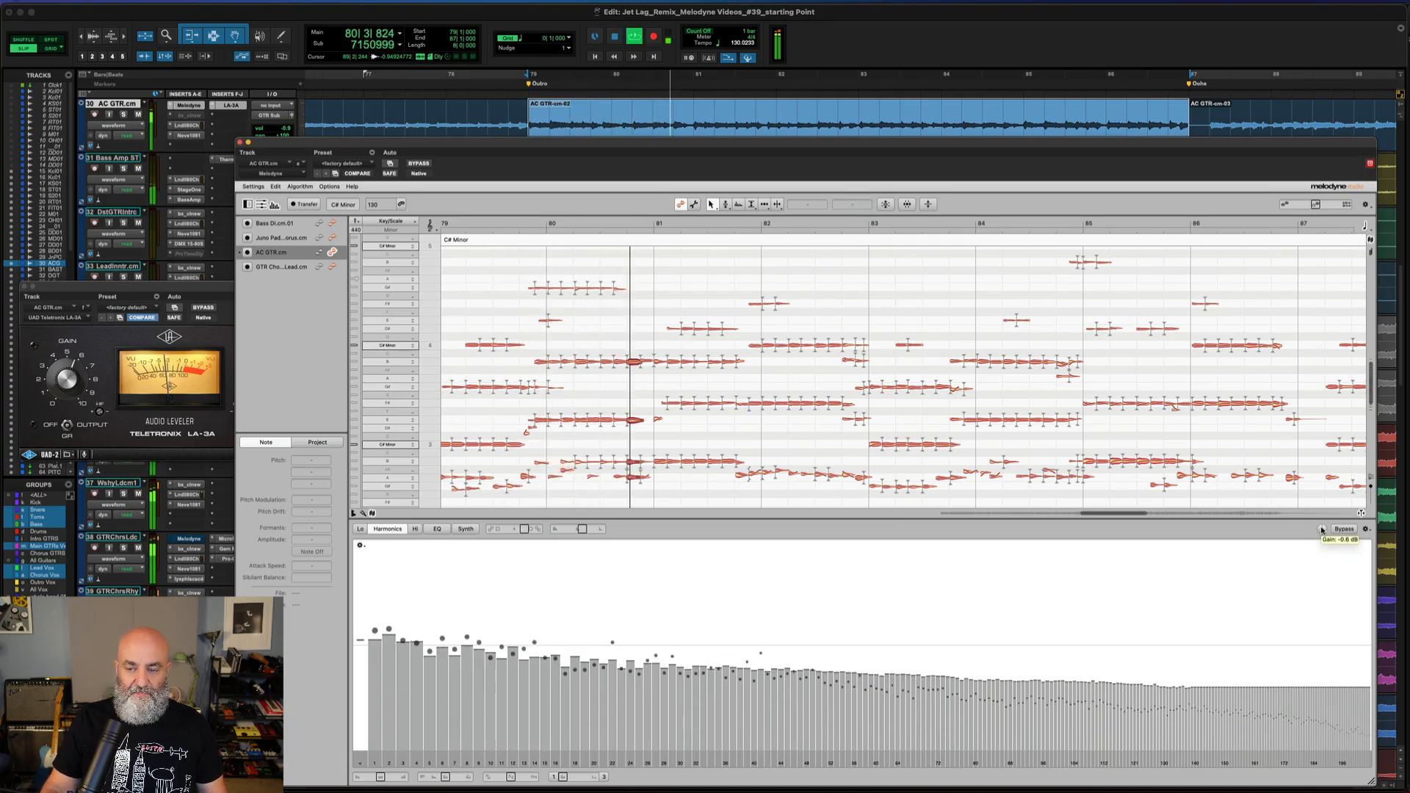
left_click_drag(1321, 529, 1322, 526)
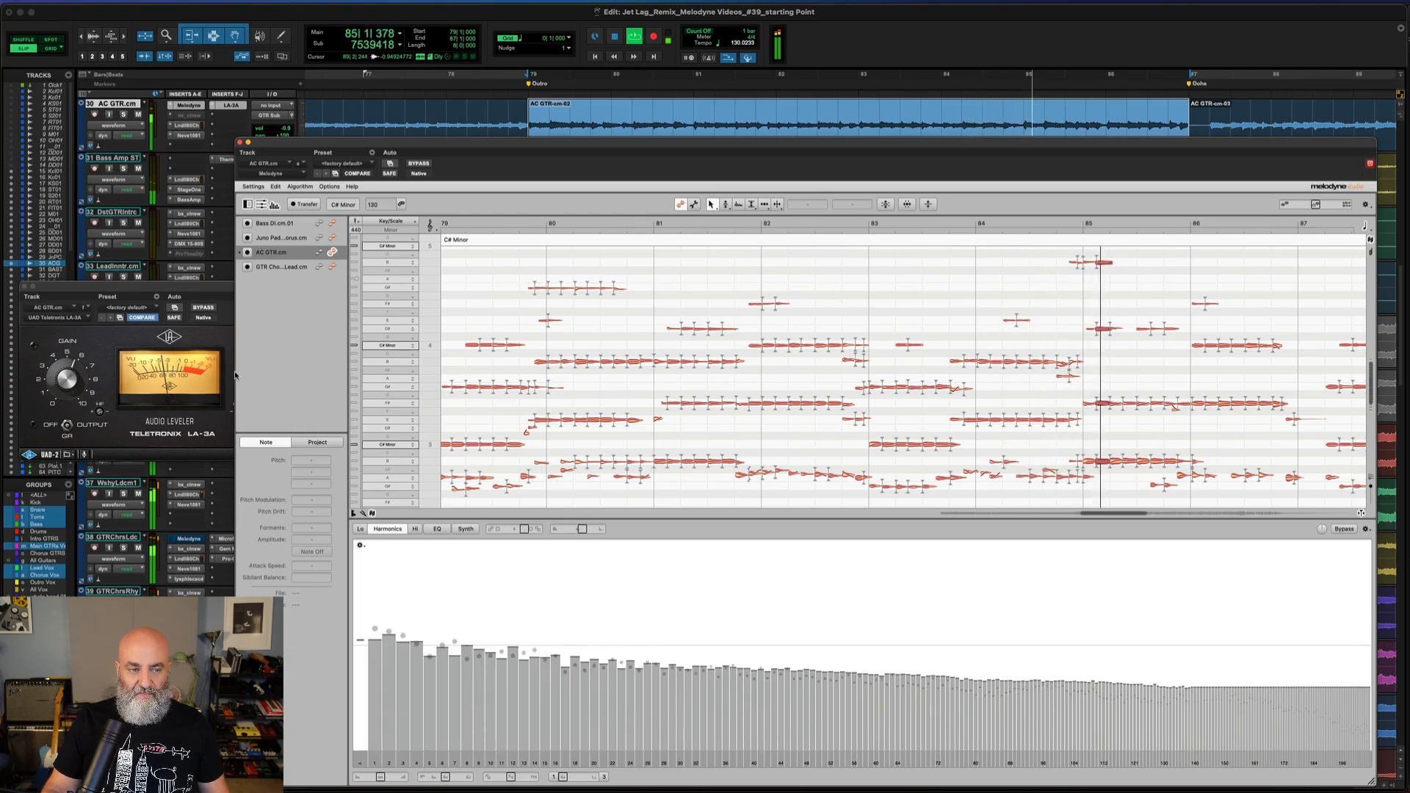
left_click(54, 368)
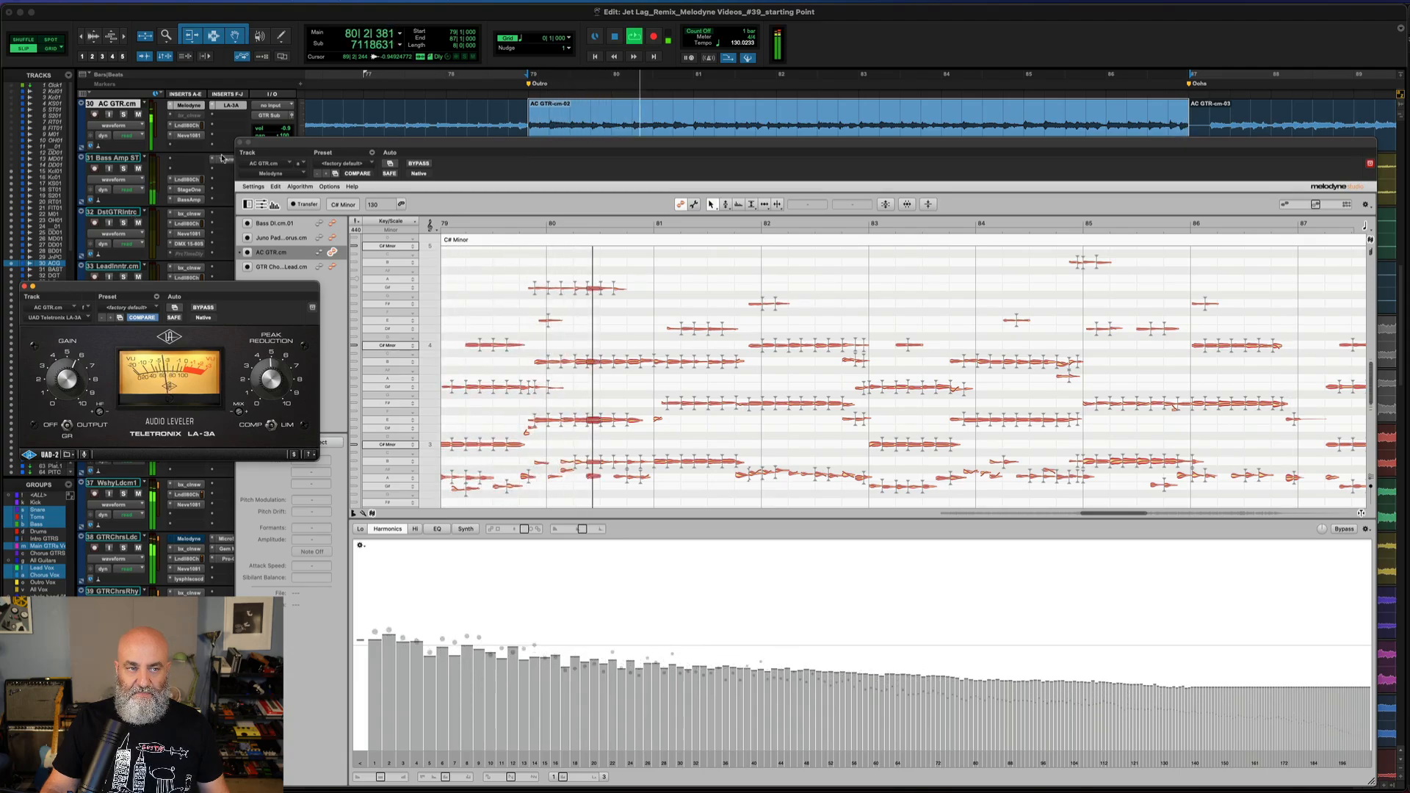
Compare the processed guitar against the bypassed Sound Editor in the full mix during outro playback.
left_click(1339, 529)
left_click(1339, 529)
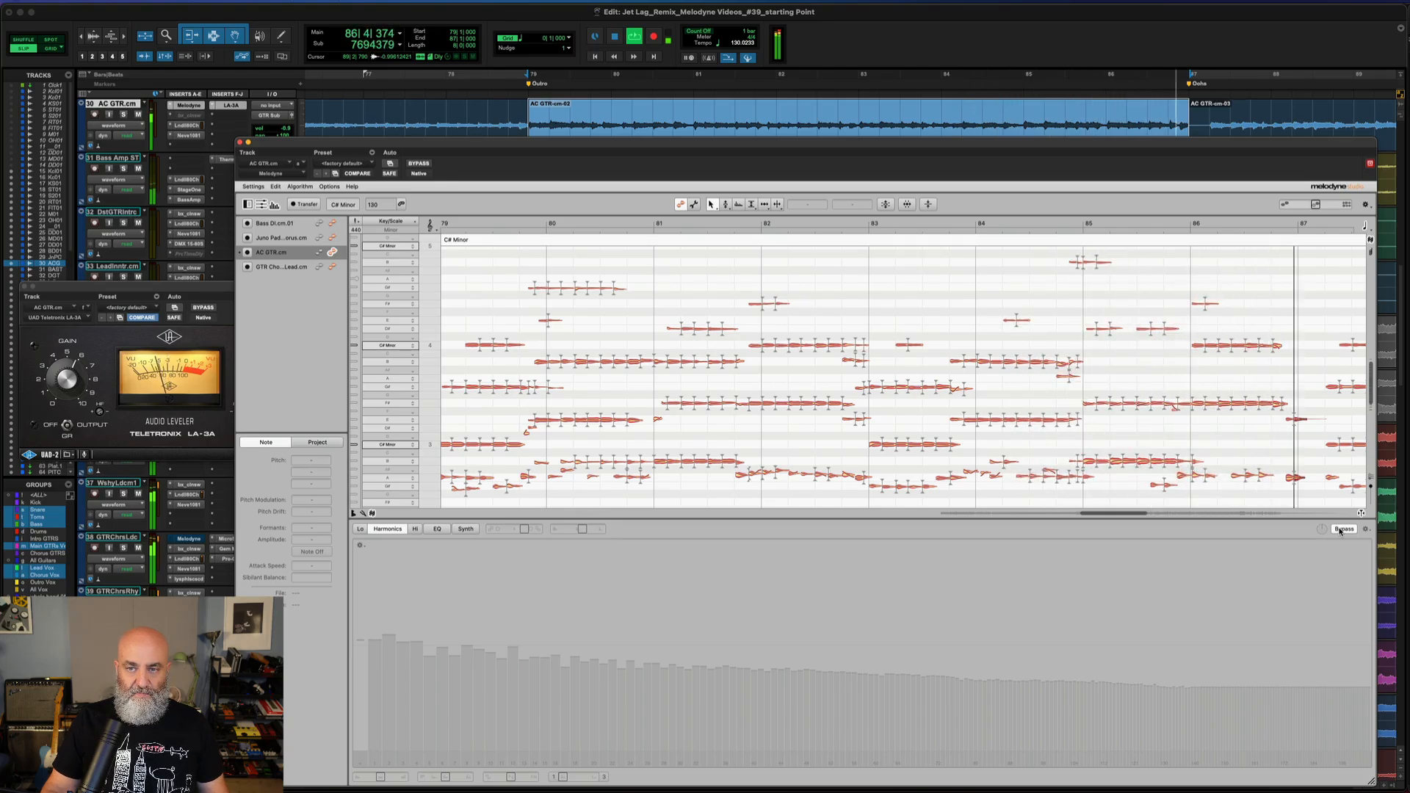
left_click(1341, 530)
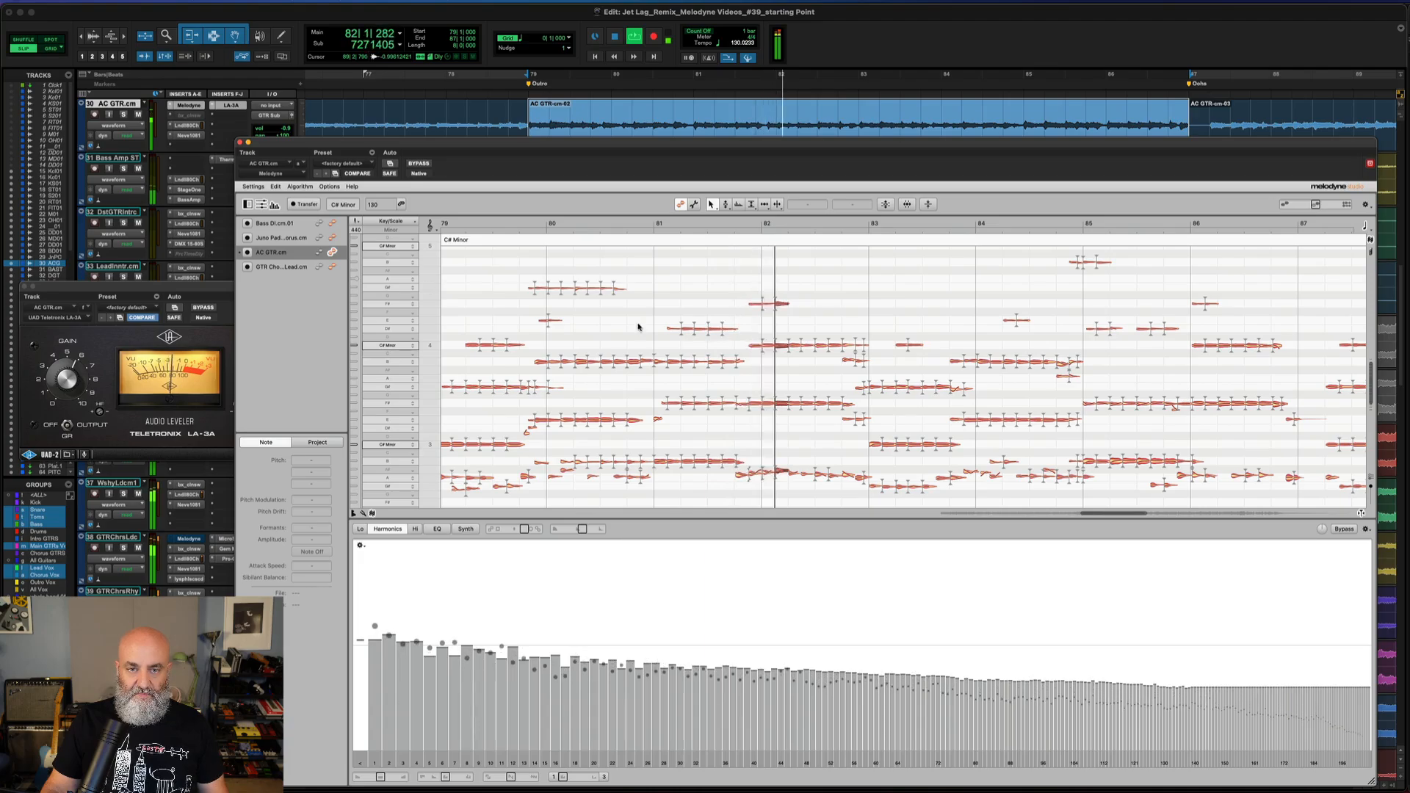
key("space")
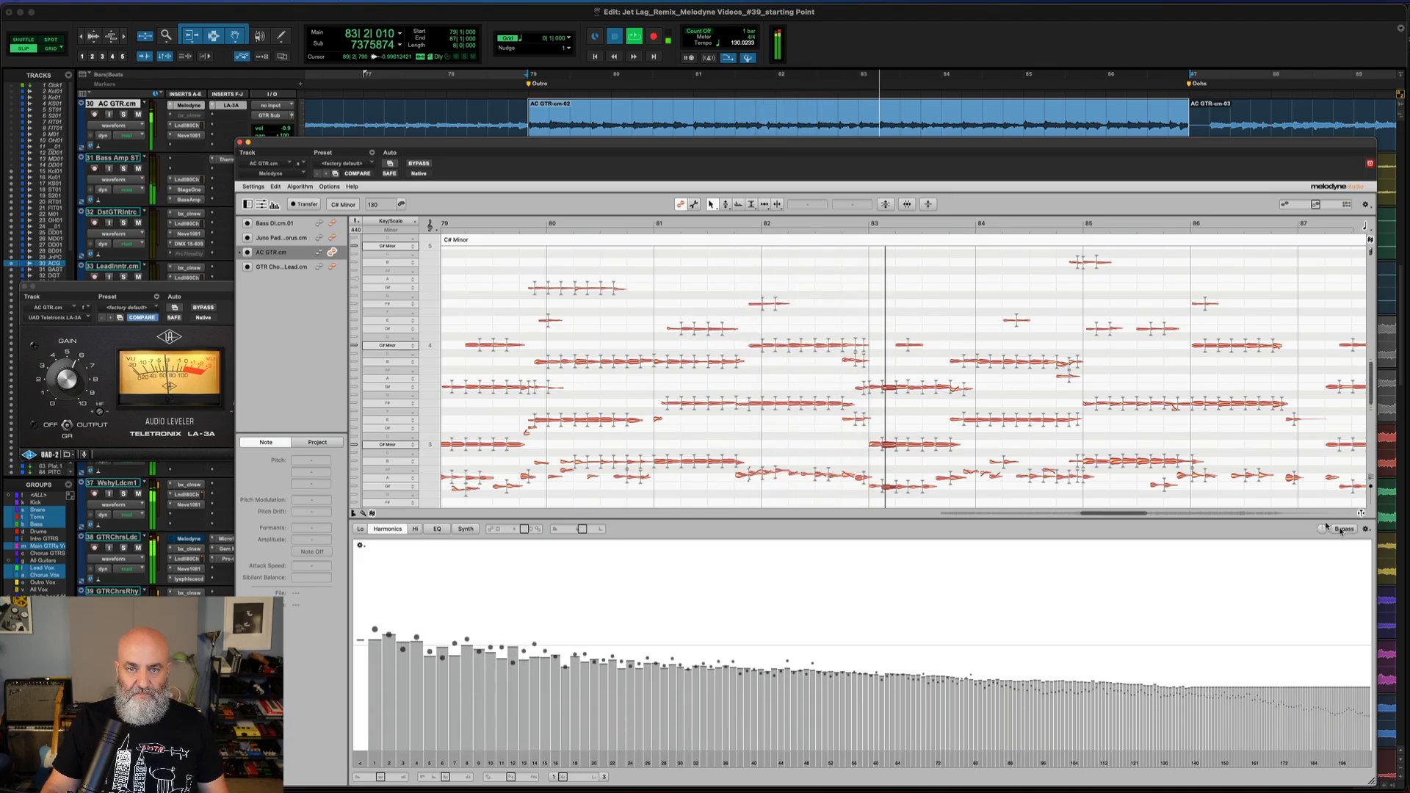